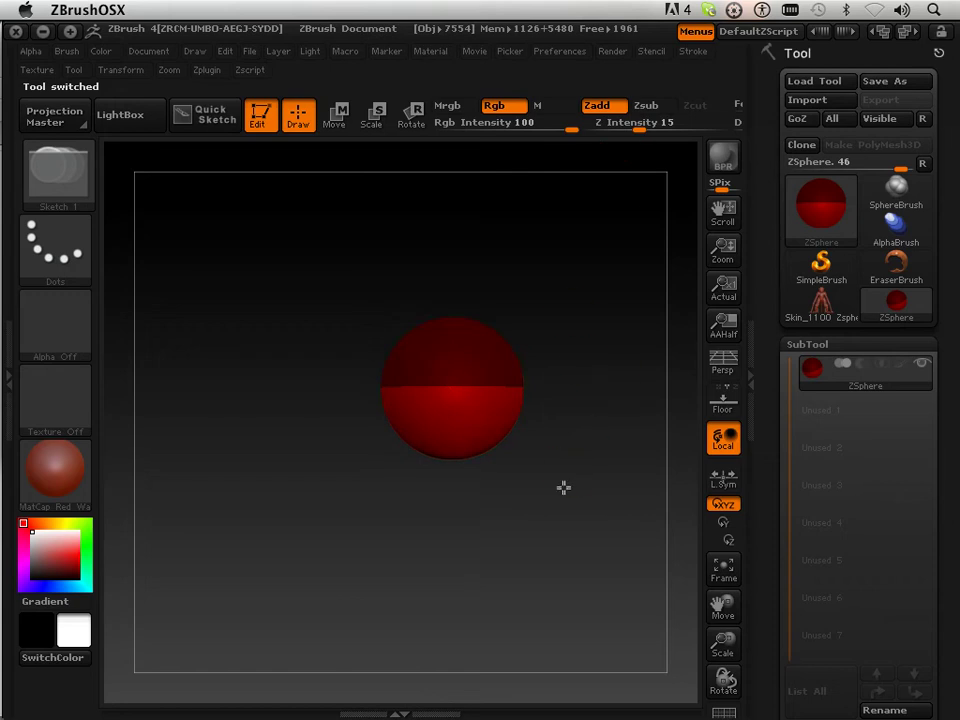
# - Activate symmetry for the red root ZSphere in preparation for building mirrored limbs
pyautogui.moveTo(726, 591); pyautogui.dragTo(696, 710)
pyautogui.moveTo(621, 559); pyautogui.dragTo(619, 629)
pyautogui.moveTo(574, 384); pyautogui.dragTo(563, 477)
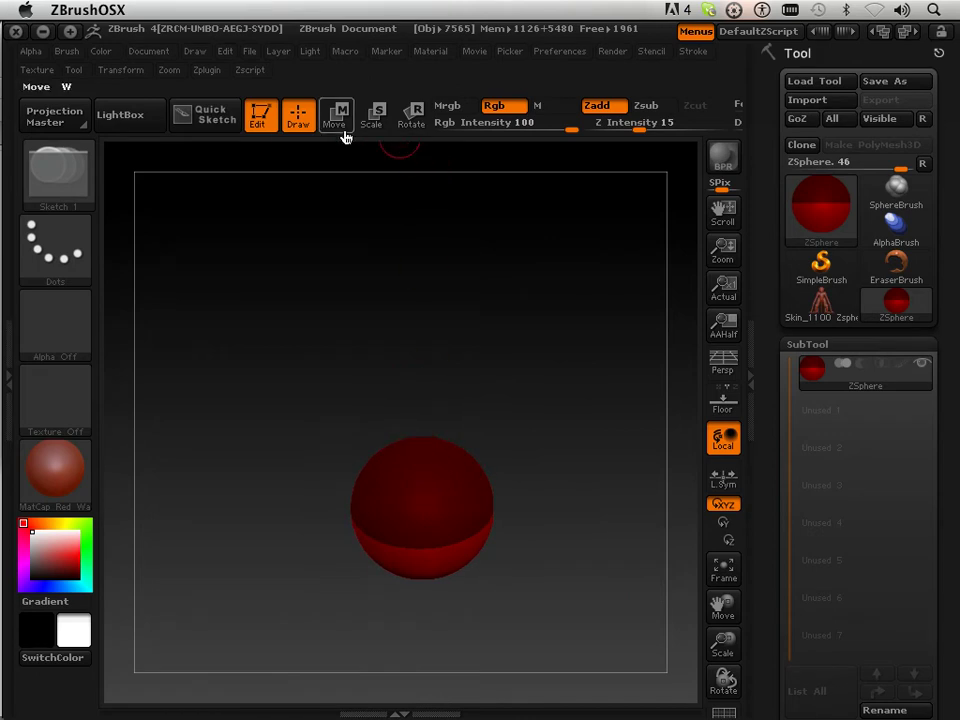
pyautogui.click(128, 71)
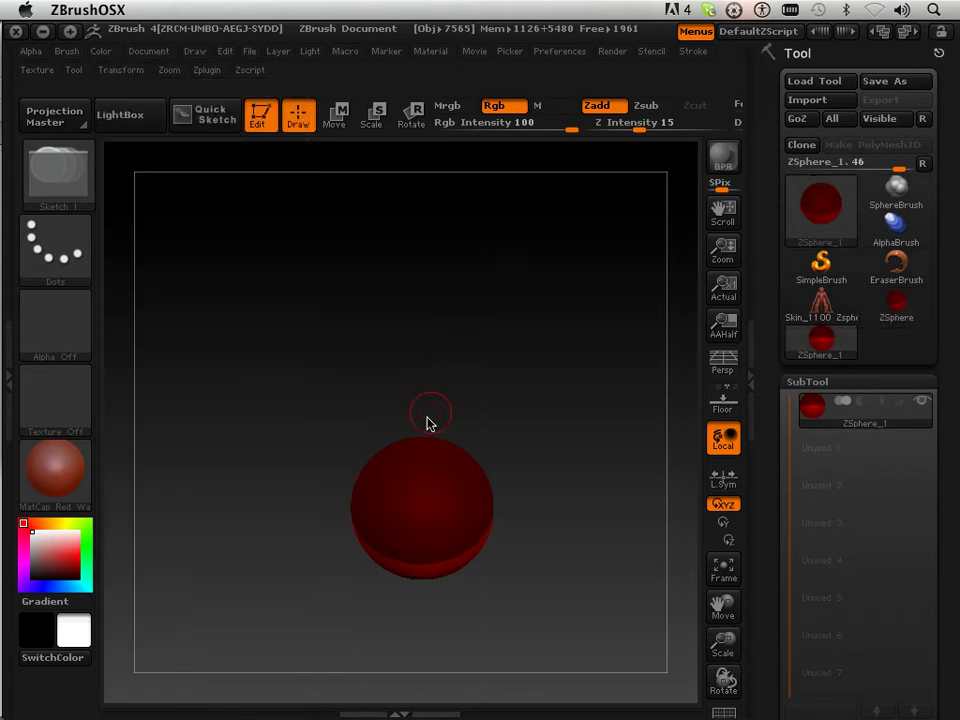
# - Draw a chest ZSphere above the root sphere and a mirrored pair of shoulder ZSpheres on its sides
pyautogui.moveTo(416, 463); pyautogui.dragTo(430, 515)
pyautogui.moveTo(413, 424); pyautogui.dragTo(420, 489)
pyautogui.moveTo(518, 416); pyautogui.dragTo(484, 360)
pyautogui.moveTo(419, 393)
pyautogui.mouseDown()
pyautogui.moveTo(429, 422)
pyautogui.moveTo(321, 386)
pyautogui.moveTo(358, 387)
pyautogui.mouseUp()
pyautogui.moveTo(568, 382); pyautogui.dragTo(525, 394)
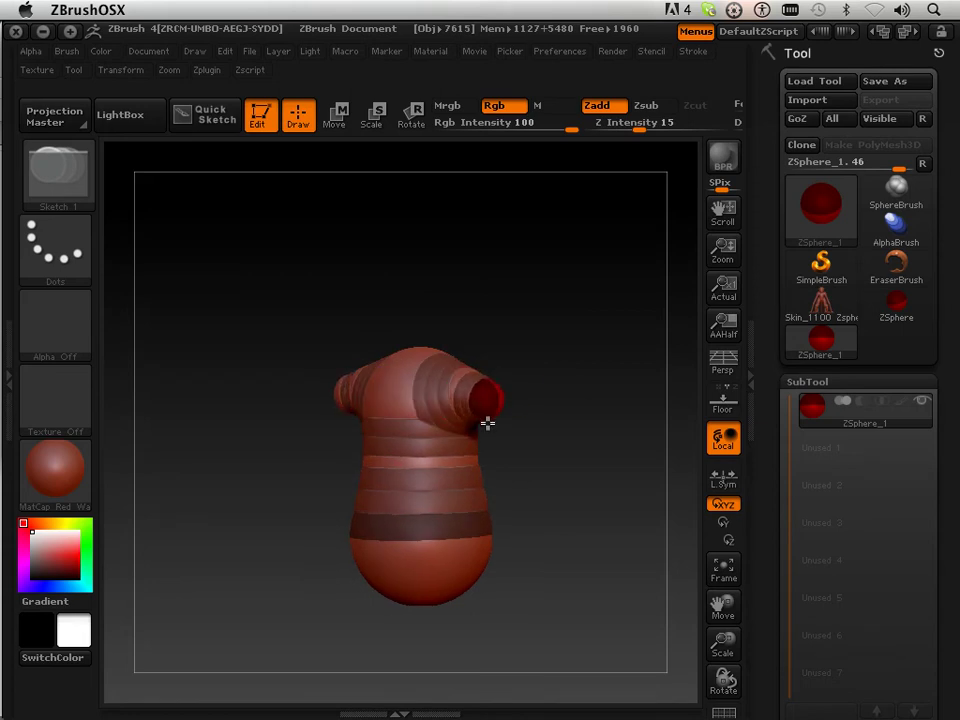
# - Move the mirrored arm-end ZSpheres down and outward into slanting arms, and preview the adaptive skin
pyautogui.moveTo(452, 270)
pyautogui.mouseDown()
pyautogui.moveTo(437, 223)
pyautogui.moveTo(510, 247)
pyautogui.mouseUp()
pyautogui.click(334, 112)
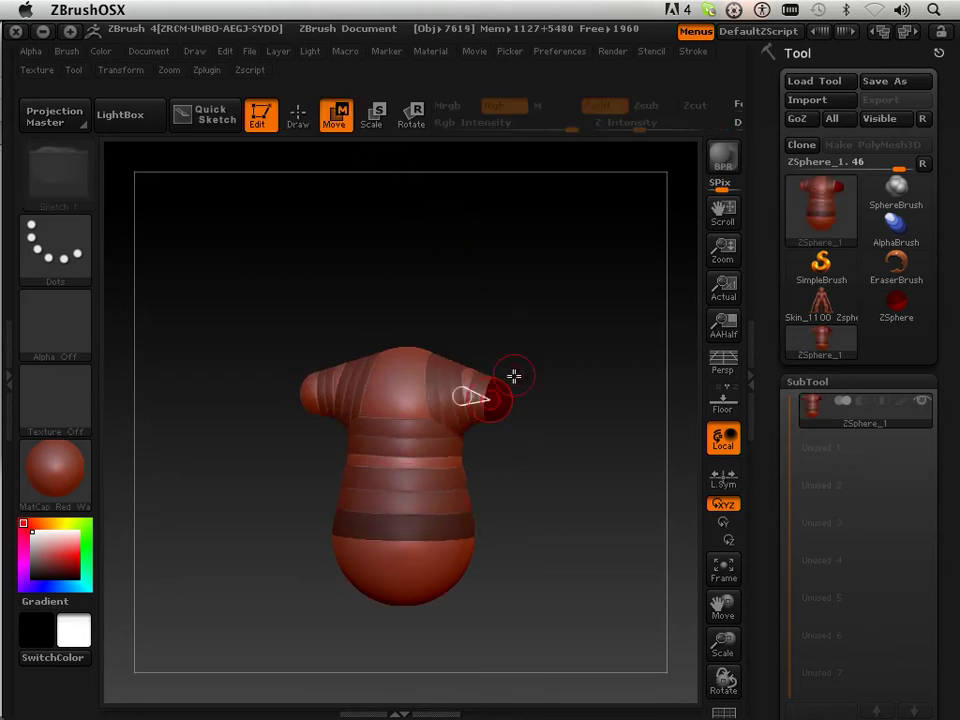
pyautogui.moveTo(505, 386); pyautogui.dragTo(561, 533)
pyautogui.press('a')
# - Turn on the polygon frame display and compare the body's skin preview with its ZSphere chain
pyautogui.press('a')
pyautogui.press('a')
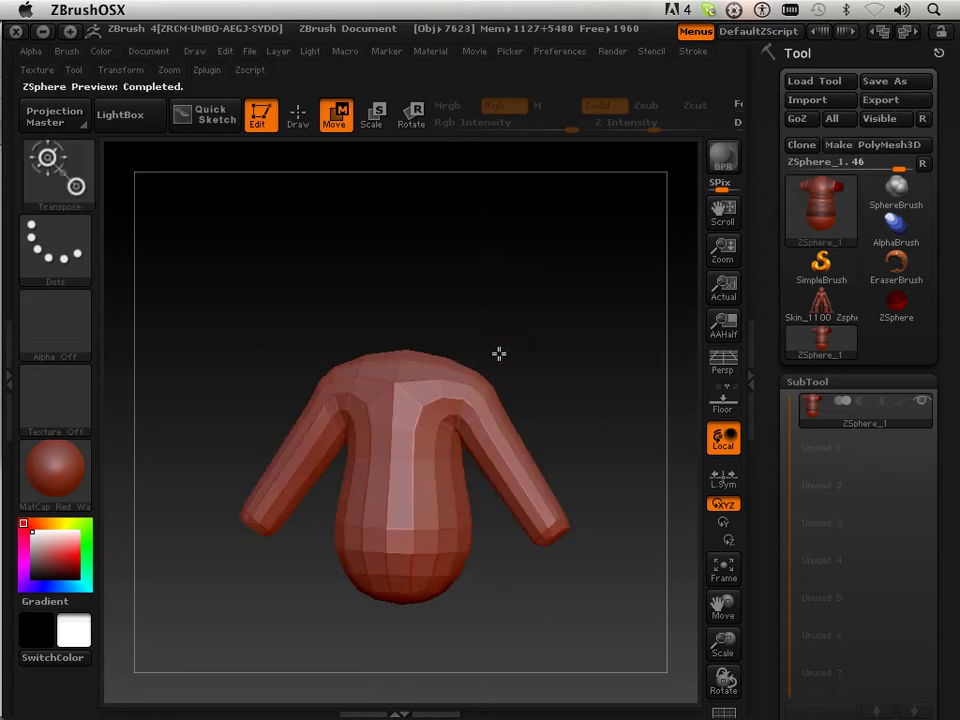
pyautogui.moveTo(528, 341); pyautogui.dragTo(388, 366)
pyautogui.press('a')
pyautogui.press('a')
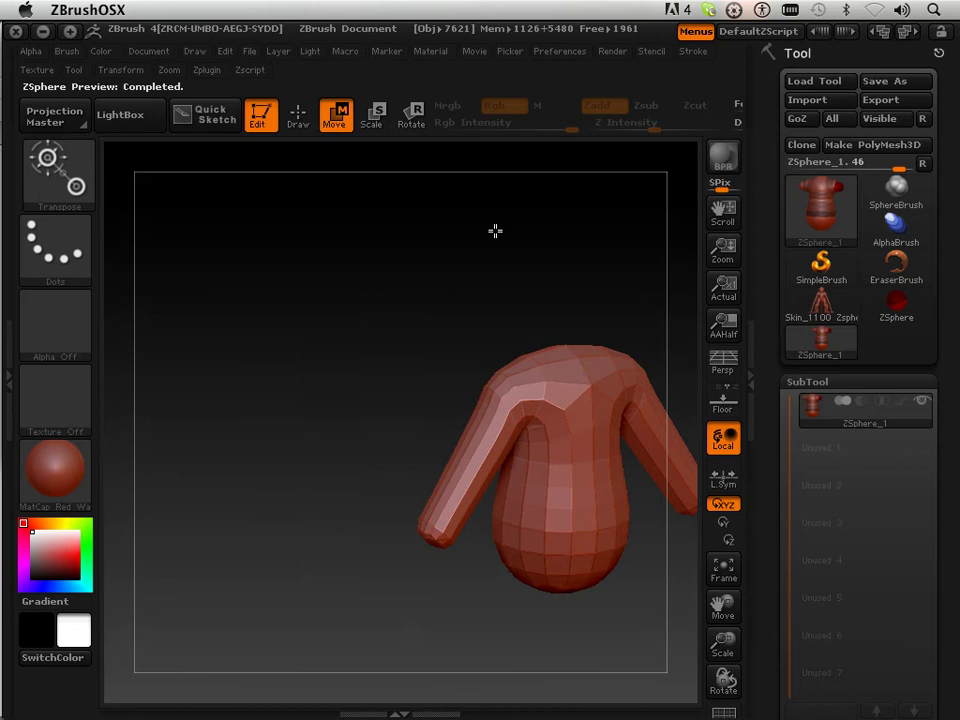
pyautogui.click(729, 711)
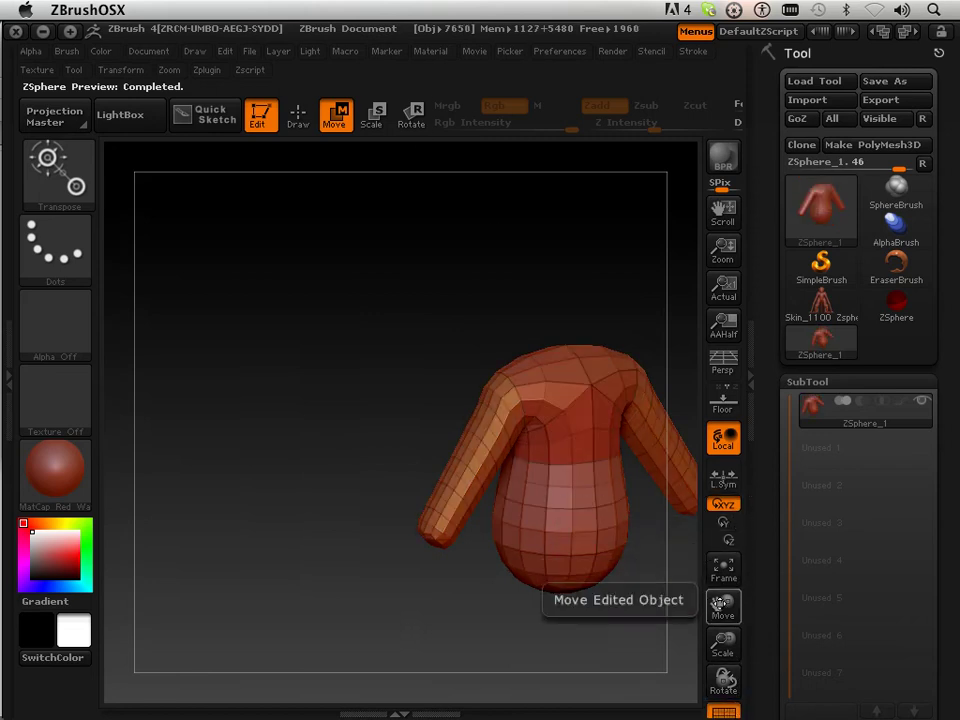
pyautogui.moveTo(685, 605); pyautogui.dragTo(602, 459)
pyautogui.press('a')
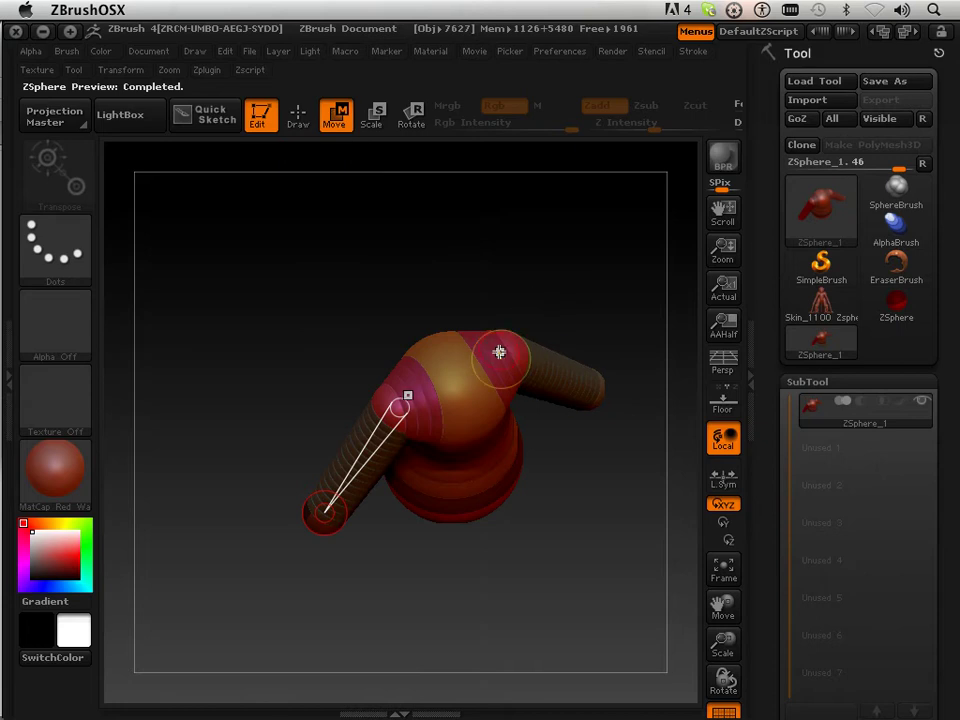
# - Draw a head ZSphere on top of the chest and check it in the adaptive skin preview
pyautogui.press('a')
pyautogui.moveTo(446, 354)
pyautogui.mouseDown()
pyautogui.moveTo(396, 311)
pyautogui.moveTo(391, 367)
pyautogui.moveTo(364, 358)
pyautogui.moveTo(349, 433)
pyautogui.mouseUp()
pyautogui.press('a')
pyautogui.click(300, 124)
pyautogui.moveTo(385, 235); pyautogui.dragTo(410, 325)
pyautogui.moveTo(532, 352); pyautogui.dragTo(541, 393)
pyautogui.press('a')
pyautogui.moveTo(437, 566); pyautogui.dragTo(561, 347)
pyautogui.press('a')
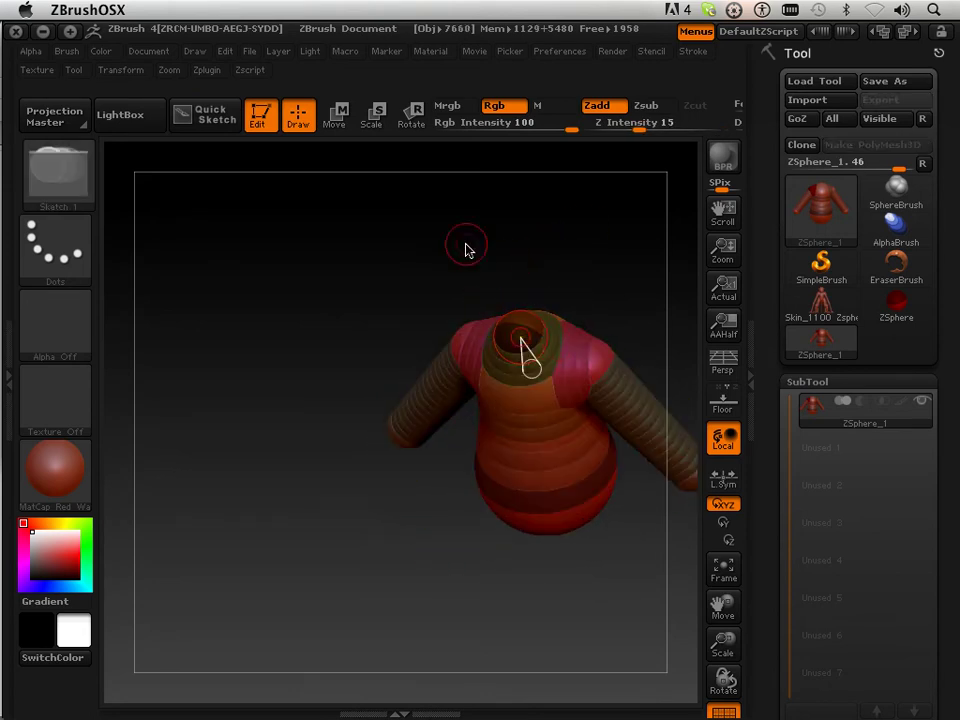
# - Insert a mirrored pair of elbow ZSpheres midway along the arms
pyautogui.click(336, 117)
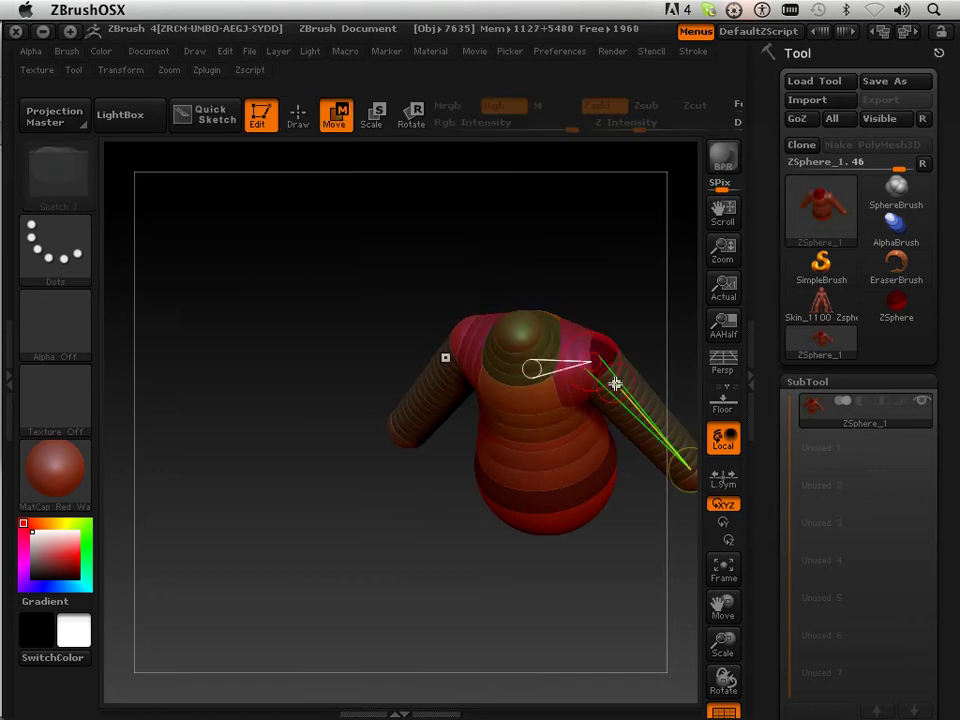
pyautogui.moveTo(692, 545)
pyautogui.mouseDown()
pyautogui.moveTo(611, 613)
pyautogui.moveTo(574, 454)
pyautogui.moveTo(581, 465)
pyautogui.moveTo(555, 435)
pyautogui.moveTo(514, 435)
pyautogui.mouseUp()
pyautogui.press('a')
pyautogui.press('a')
pyautogui.click(297, 117)
pyautogui.click(463, 426)
pyautogui.moveTo(247, 450); pyautogui.dragTo(301, 432)
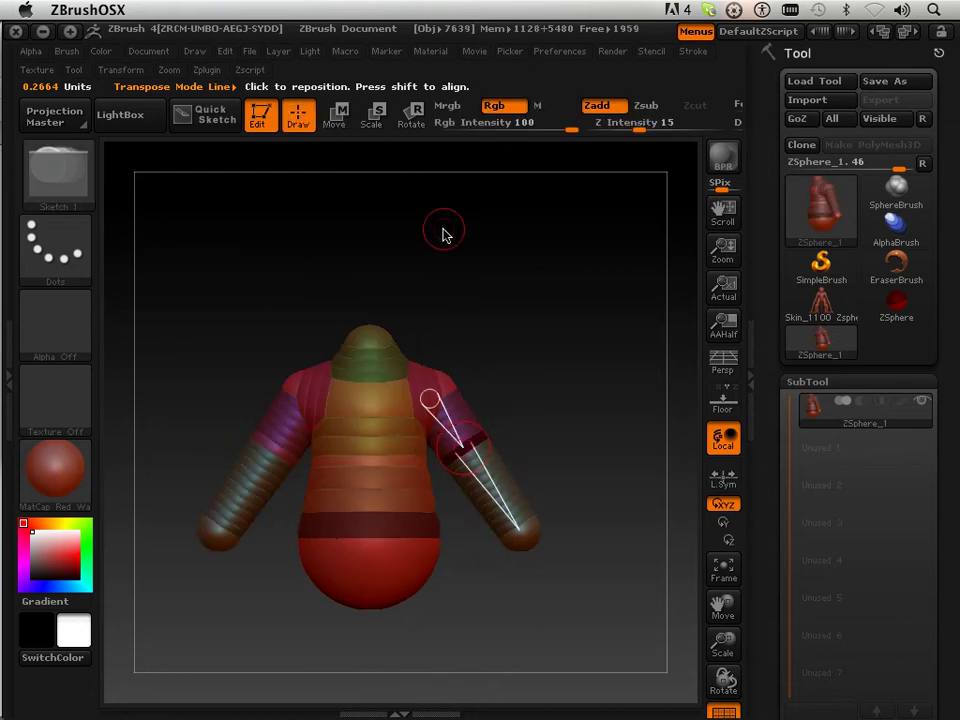
# - Move the elbow ZSpheres backward behind the body to bend both arms, and preview the skin
pyautogui.moveTo(429, 229); pyautogui.dragTo(364, 222)
pyautogui.click(342, 117)
pyautogui.moveTo(466, 438); pyautogui.dragTo(570, 467)
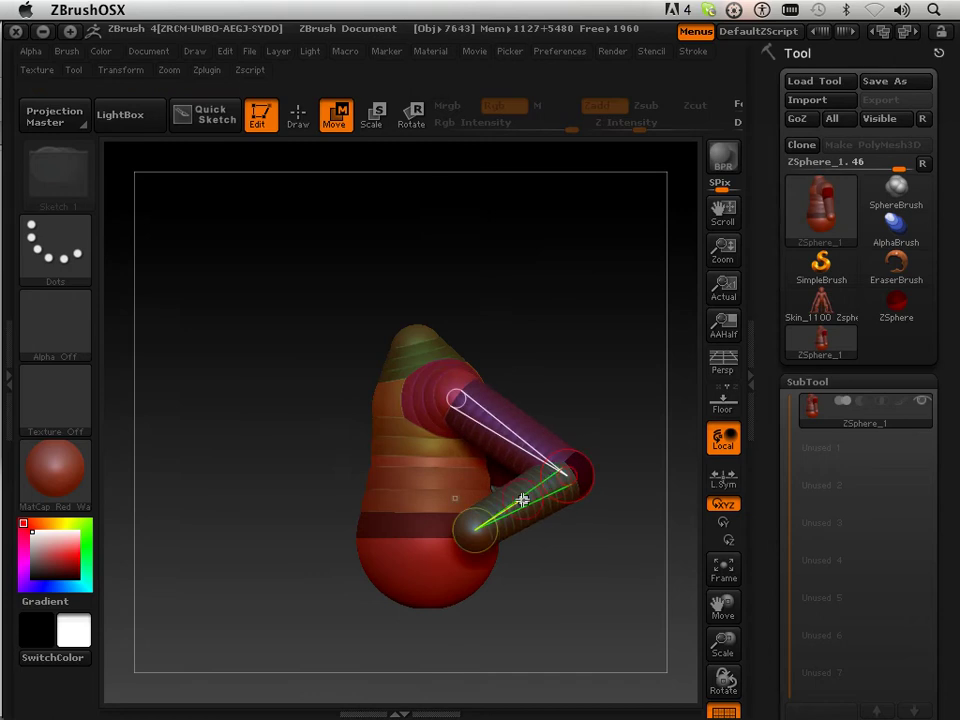
pyautogui.moveTo(424, 626); pyautogui.dragTo(473, 618)
pyautogui.press('a')
pyautogui.moveTo(571, 539); pyautogui.dragTo(472, 550)
# - Add ZSpheres at the ends of both arms and pull them down into vertical lower segments
pyautogui.click(297, 117)
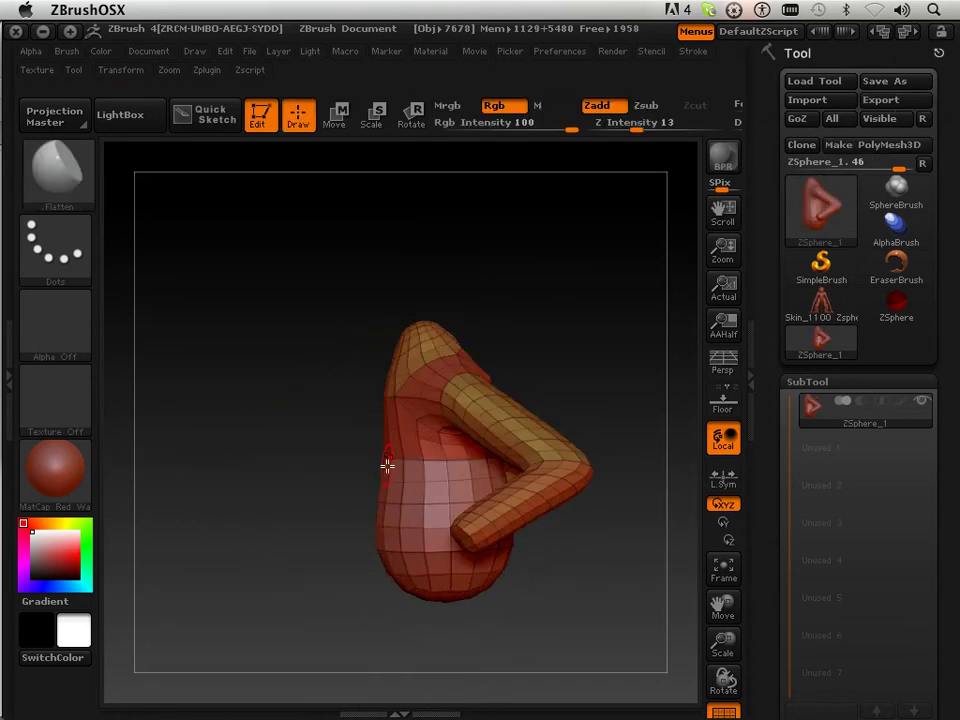
pyautogui.press('a')
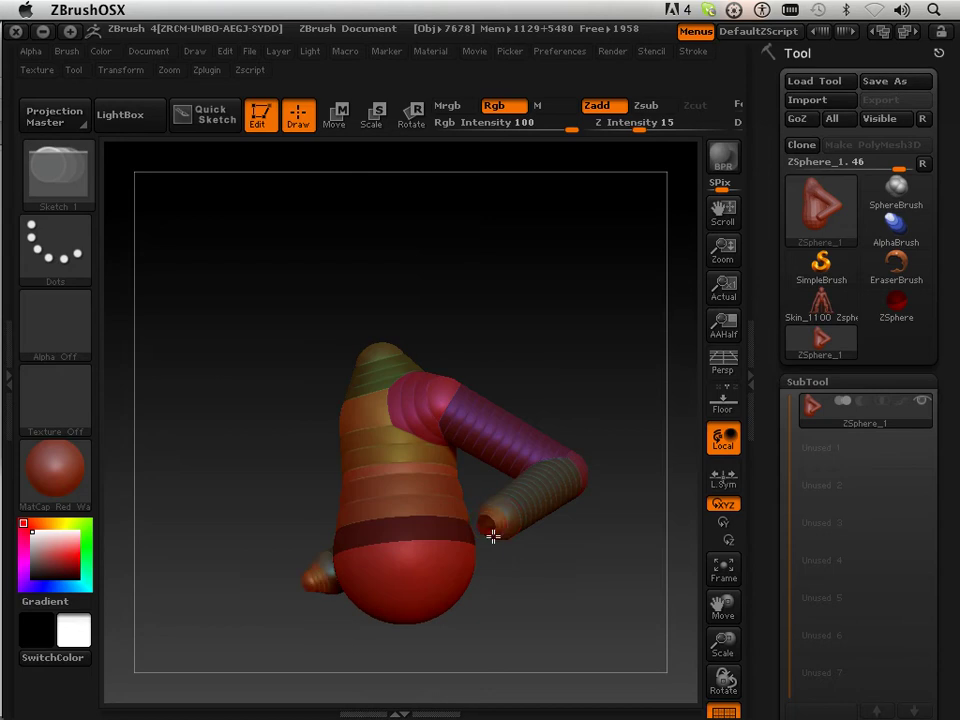
pyautogui.moveTo(497, 546); pyautogui.dragTo(512, 587)
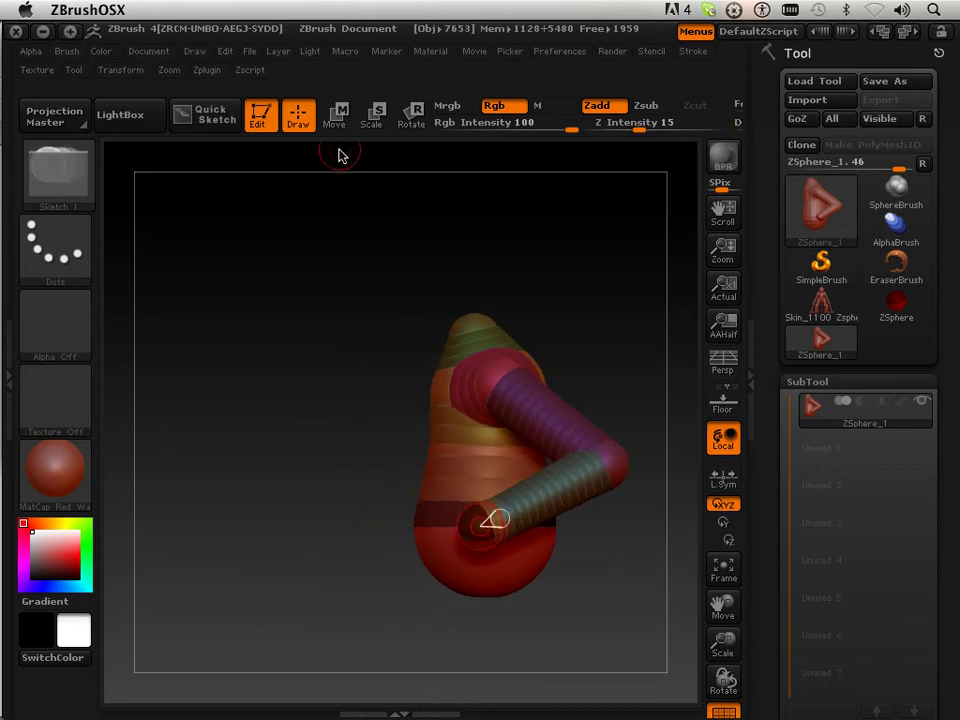
pyautogui.click(334, 113)
pyautogui.moveTo(463, 533); pyautogui.dragTo(452, 640)
pyautogui.moveTo(295, 618); pyautogui.dragTo(403, 537)
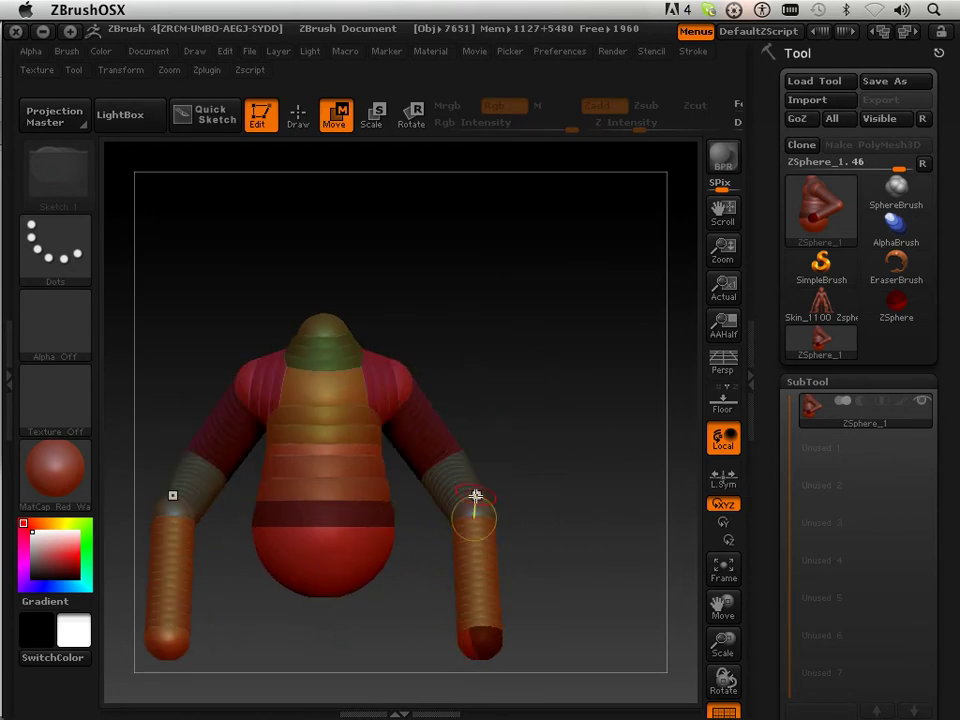
# - Reposition the joints between the forearms and the vertical lower segments, and preview the resulting skin
pyautogui.moveTo(478, 489); pyautogui.dragTo(512, 467)
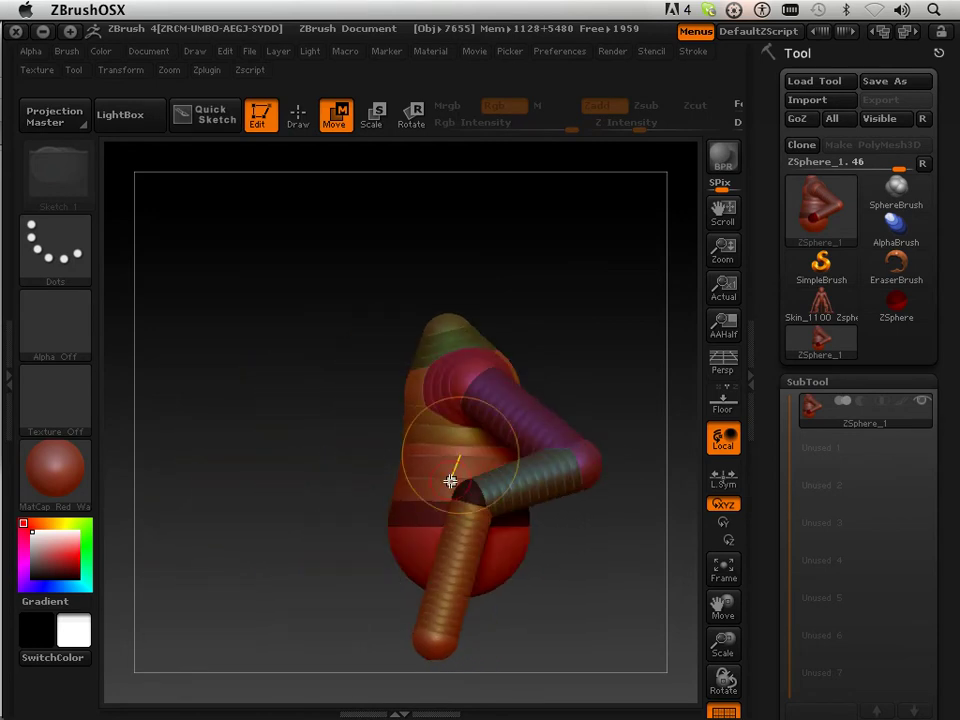
pyautogui.moveTo(468, 503); pyautogui.dragTo(422, 523)
pyautogui.press('a')
pyautogui.moveTo(289, 549); pyautogui.dragTo(355, 540)
pyautogui.moveTo(496, 296); pyautogui.dragTo(394, 259)
pyautogui.press('a')
# - Draw a second mirrored pair of limb ZSpheres on the sides of the torso
pyautogui.click(298, 118)
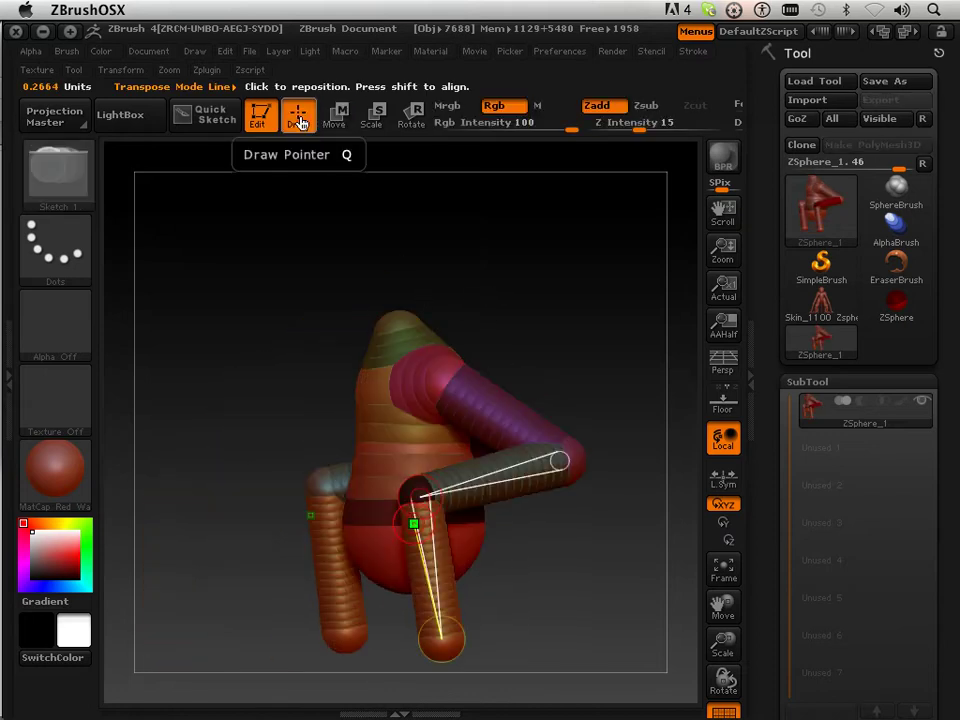
pyautogui.press('a')
pyautogui.moveTo(542, 356); pyautogui.dragTo(581, 339)
pyautogui.press('a')
pyautogui.press('a')
pyautogui.press('a')
pyautogui.press('a')
pyautogui.press('a')
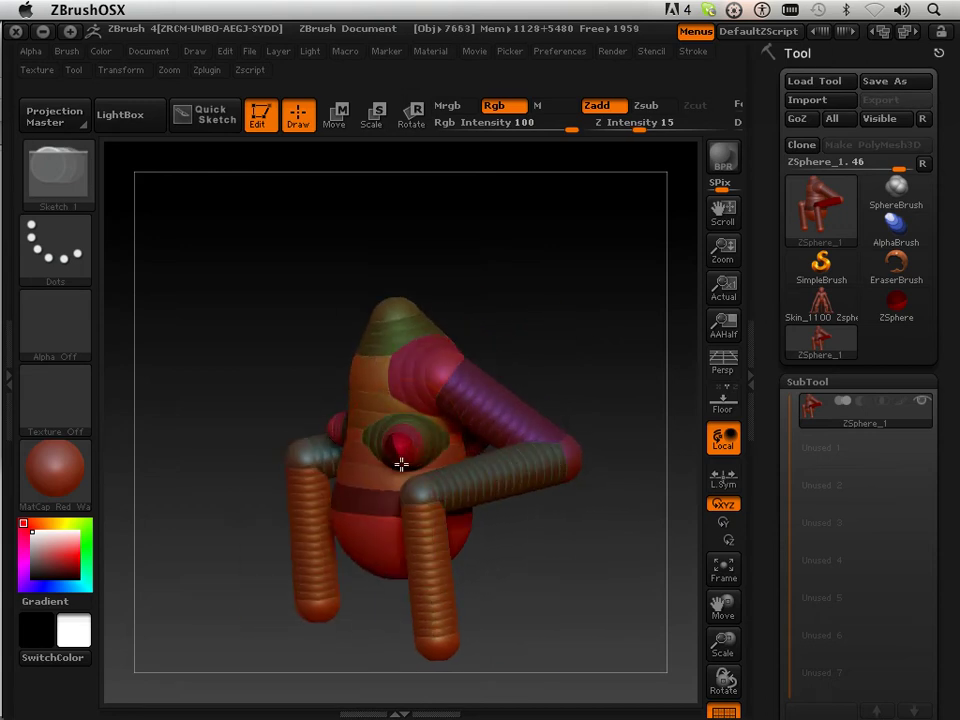
# - Extend the second limb pair horizontally forward from the torso, and add lower segments reaching down from their ends
pyautogui.moveTo(401, 467); pyautogui.dragTo(478, 291)
pyautogui.click(334, 115)
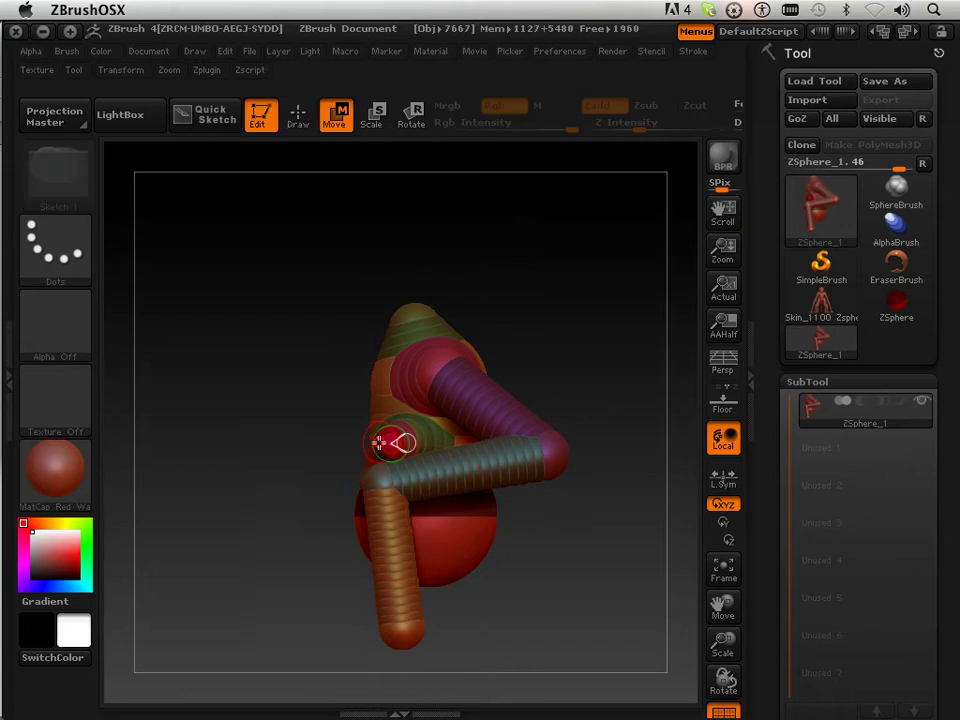
pyautogui.click(297, 116)
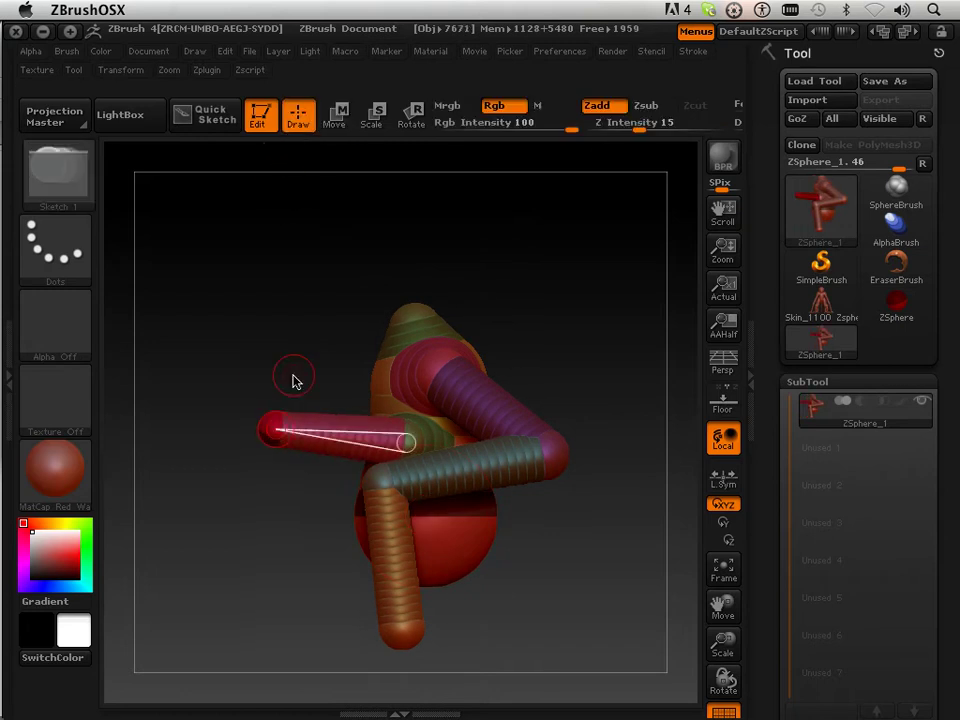
pyautogui.moveTo(266, 553)
pyautogui.mouseDown()
pyautogui.moveTo(262, 417)
pyautogui.moveTo(304, 379)
pyautogui.mouseUp()
pyautogui.click(334, 115)
pyautogui.moveTo(257, 438); pyautogui.dragTo(245, 595)
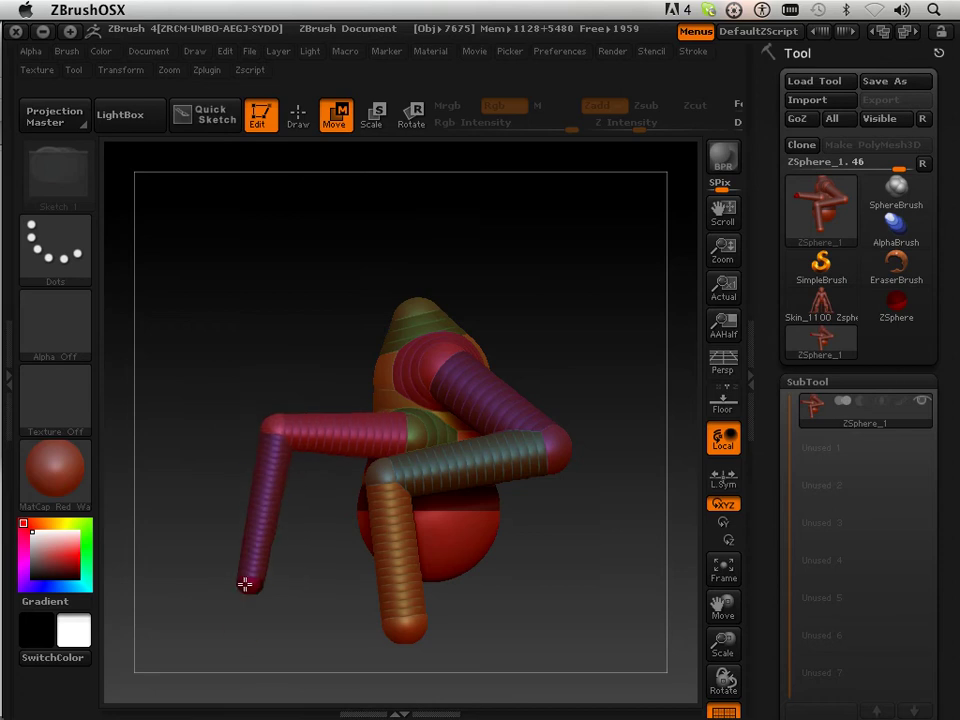
# - Examine the four-limbed creature's adaptive skin preview from the front and the side
pyautogui.press('a')
pyautogui.moveTo(304, 628); pyautogui.dragTo(315, 515)
pyautogui.press('a')
pyautogui.moveTo(339, 356); pyautogui.dragTo(474, 349)
pyautogui.press('a')
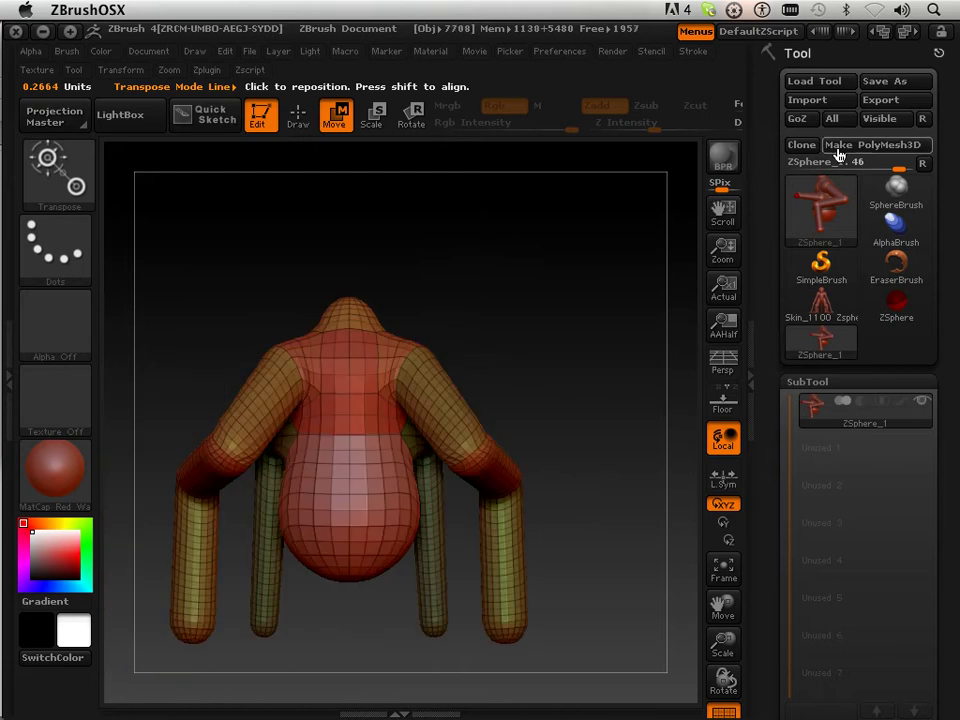
pyautogui.moveTo(580, 321); pyautogui.dragTo(575, 378)
pyautogui.moveTo(721, 607); pyautogui.dragTo(722, 607)
pyautogui.moveTo(616, 433); pyautogui.dragTo(567, 423)
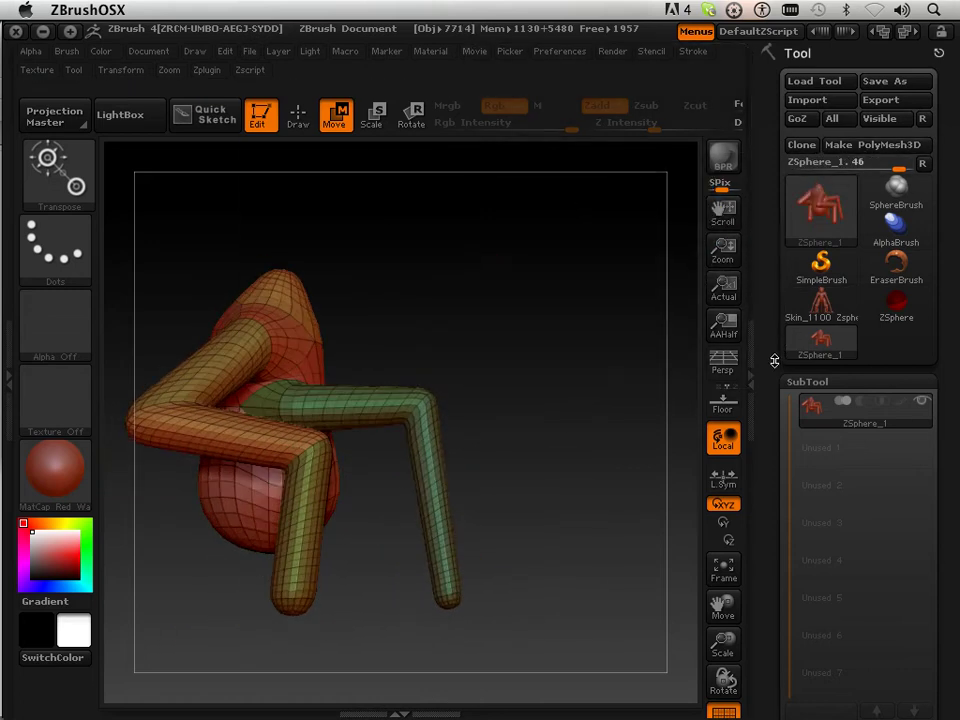
# - Make an adaptive skin of the ZSphere creature at density 2 and switch to the Skin_ZSphere_1 mesh
pyautogui.moveTo(774, 377); pyautogui.dragTo(777, 92)
pyautogui.click(820, 401)
pyautogui.click(870, 421)
pyautogui.click(816, 579)
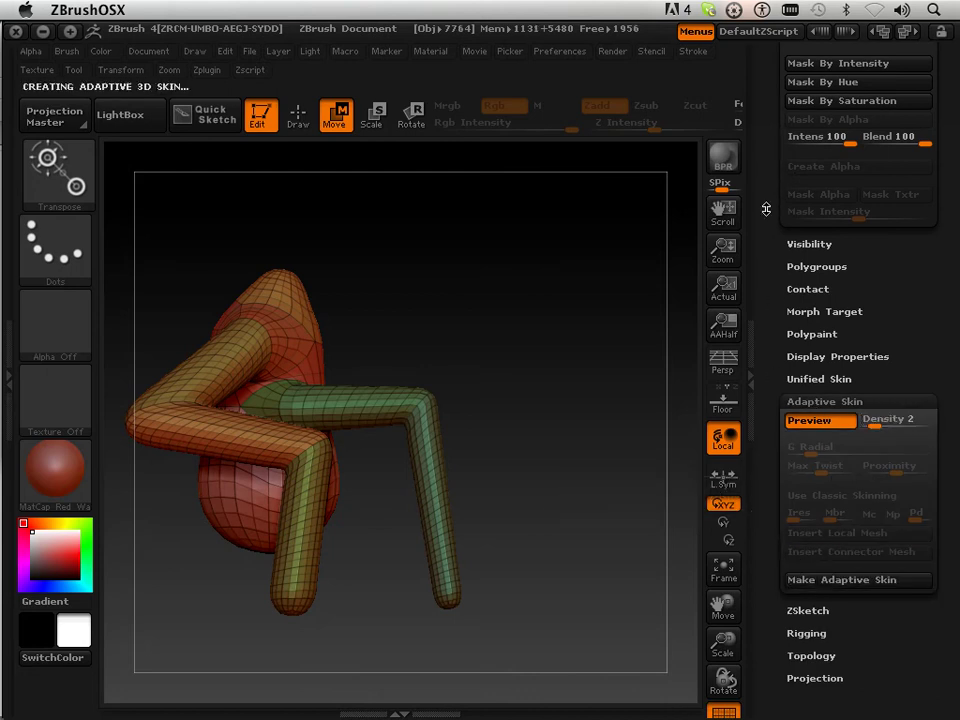
pyautogui.moveTo(767, 141); pyautogui.dragTo(766, 420)
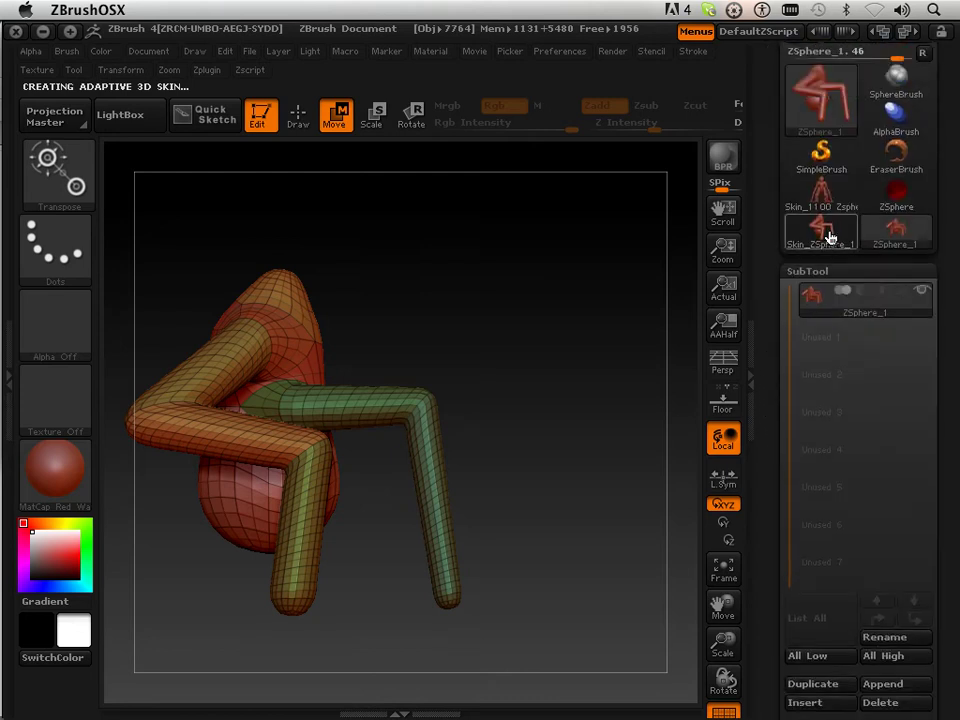
pyautogui.click(826, 240)
# - Lower the skin mesh to subdivision level 1 in its geometry settings
pyautogui.moveTo(768, 476); pyautogui.dragTo(783, 364)
pyautogui.moveTo(781, 616); pyautogui.dragTo(771, 438)
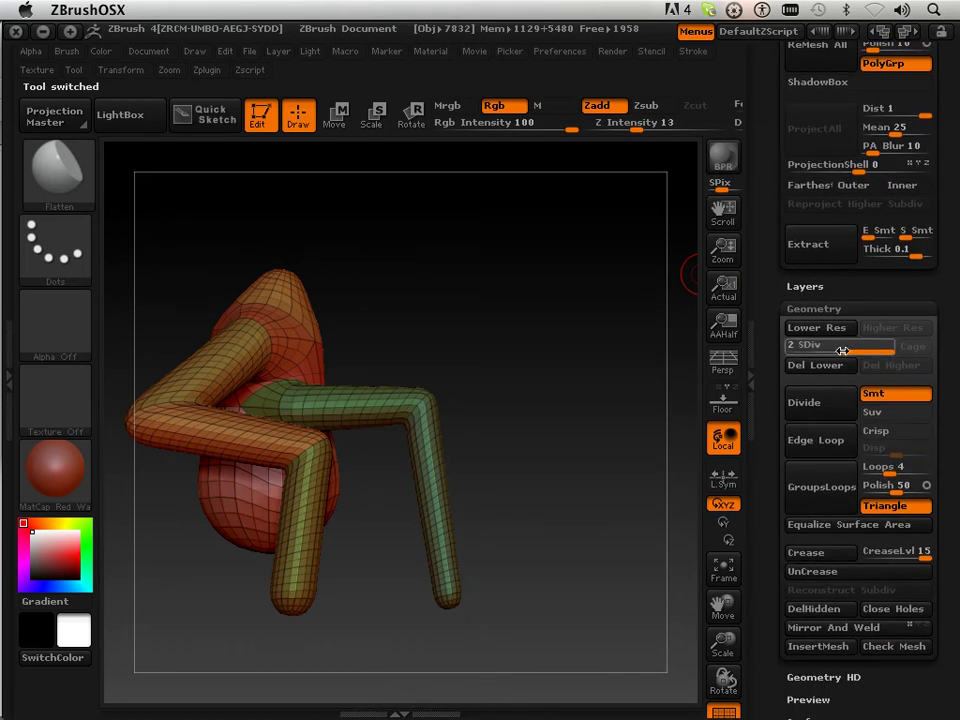
pyautogui.hotkey('shift', 'd')
pyautogui.moveTo(575, 421); pyautogui.dragTo(678, 416)
pyautogui.moveTo(722, 608); pyautogui.dragTo(864, 638)
pyautogui.moveTo(631, 409); pyautogui.dragTo(557, 415)
pyautogui.moveTo(720, 613); pyautogui.dragTo(627, 601)
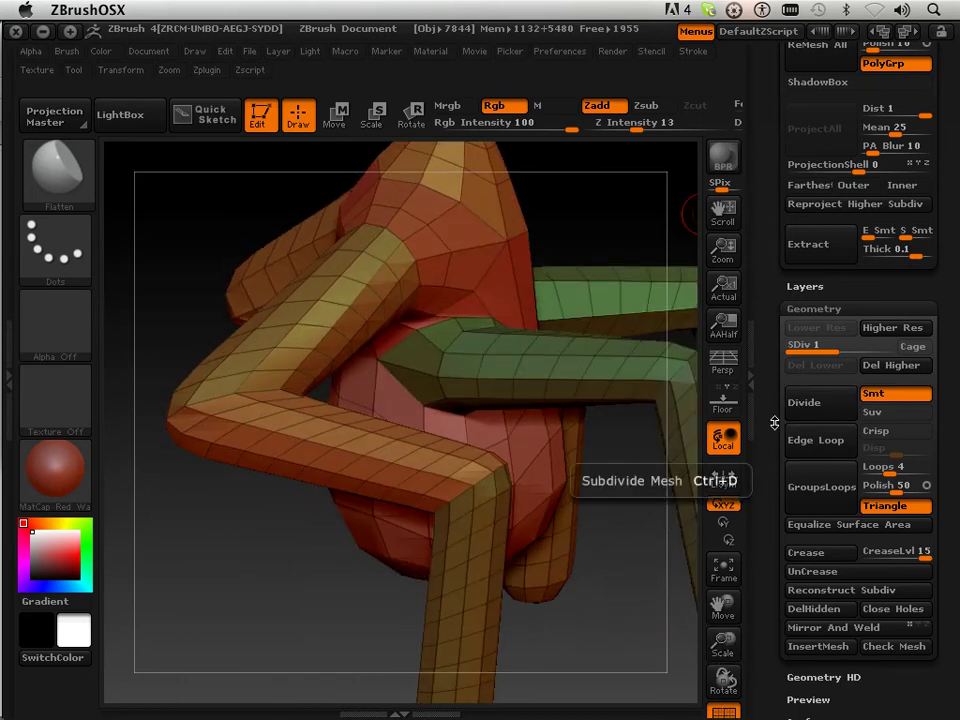
# - Choose the Move Parts brush and activate symmetry for sculpting the skin mesh
pyautogui.click(80, 192)
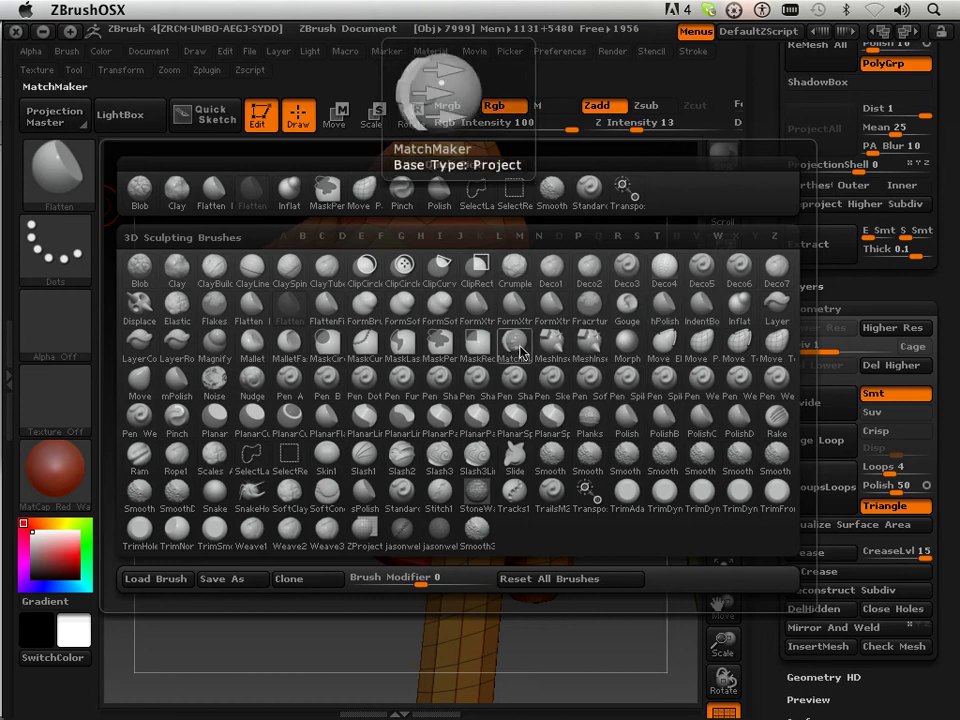
pyautogui.click(702, 343)
pyautogui.moveTo(618, 620); pyautogui.dragTo(652, 575)
pyautogui.moveTo(724, 614); pyautogui.dragTo(731, 581)
pyautogui.moveTo(724, 650); pyautogui.dragTo(752, 708)
pyautogui.moveTo(600, 336); pyautogui.dragTo(493, 345)
pyautogui.moveTo(627, 292)
pyautogui.mouseDown()
pyautogui.moveTo(476, 336)
pyautogui.moveTo(538, 340)
pyautogui.mouseUp()
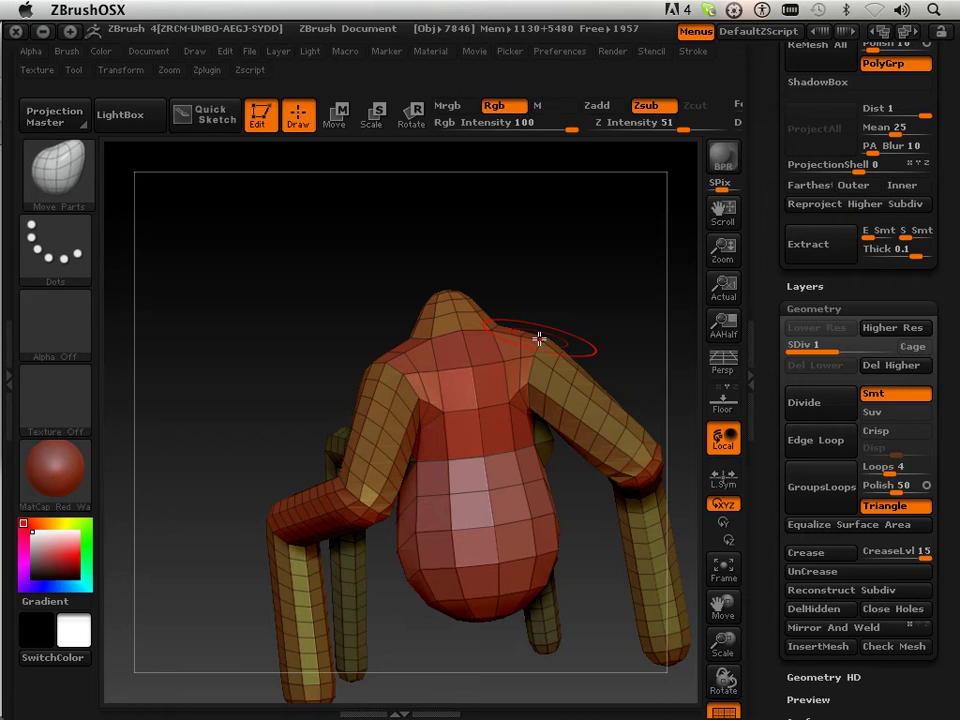
pyautogui.click(121, 71)
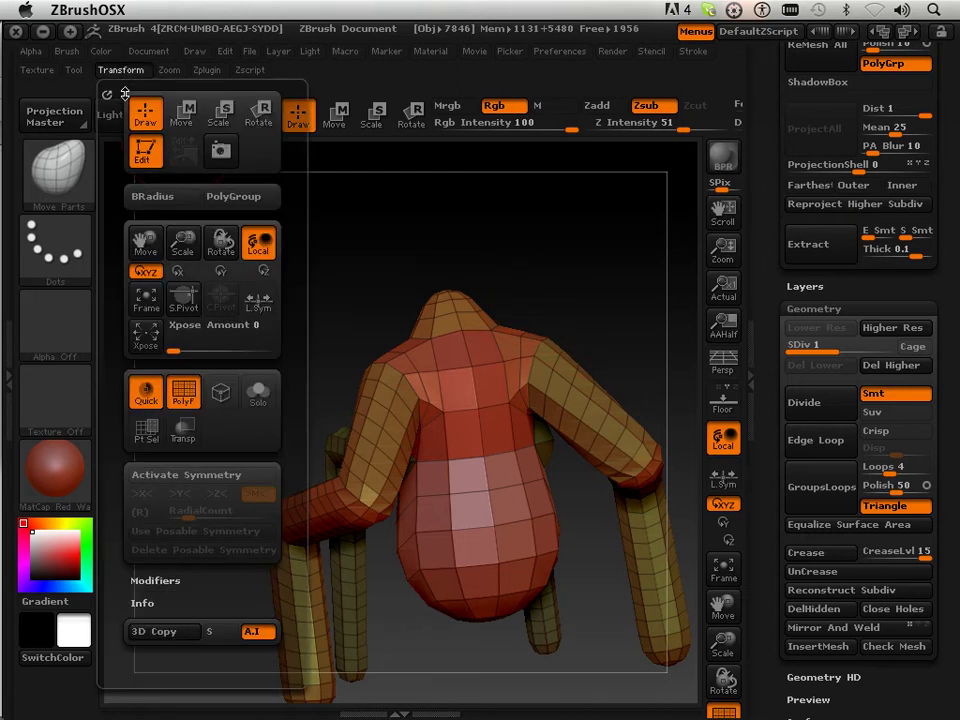
pyautogui.click(198, 476)
# - Try raising both shoulders of the creature symmetrically with the Move Parts brush
pyautogui.moveTo(628, 304); pyautogui.dragTo(552, 330)
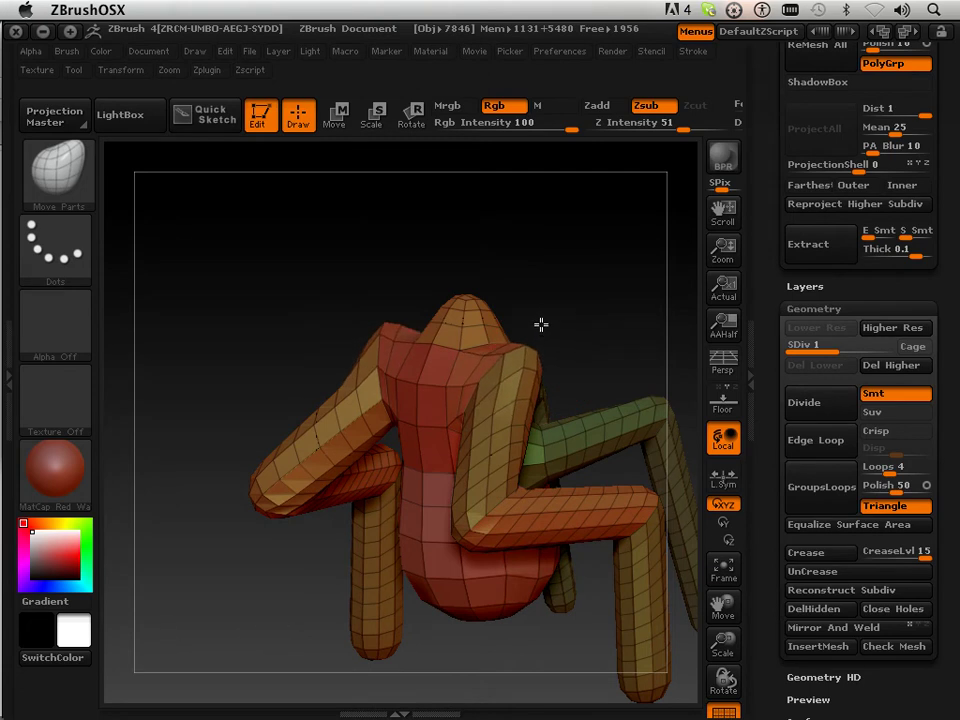
pyautogui.moveTo(545, 325); pyautogui.dragTo(582, 303)
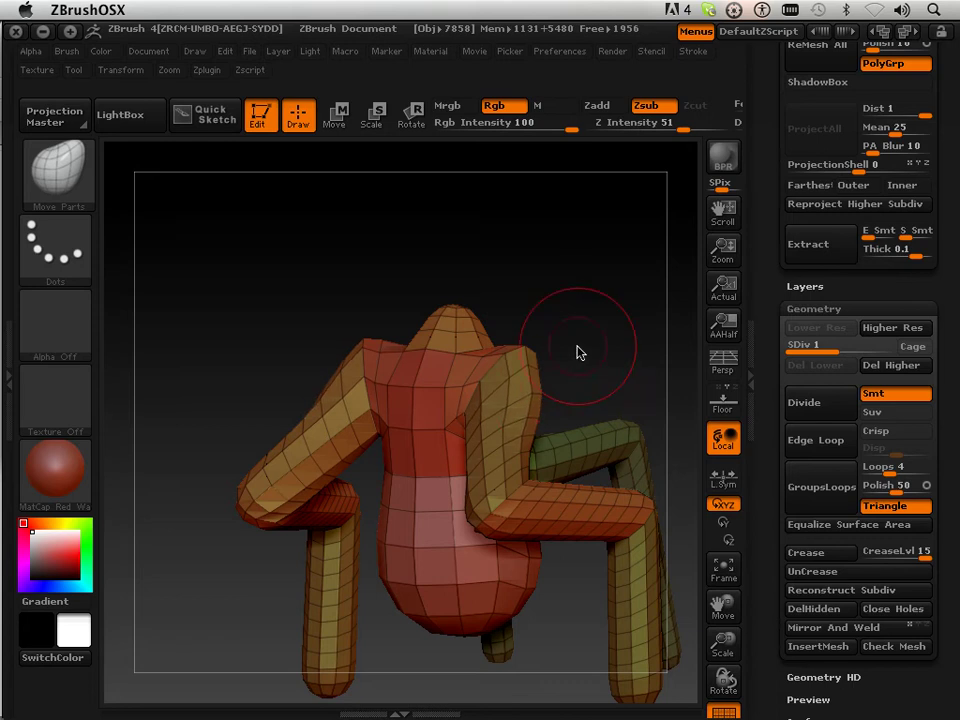
pyautogui.moveTo(588, 353)
pyautogui.mouseDown()
pyautogui.moveTo(471, 364)
pyautogui.moveTo(534, 356)
pyautogui.moveTo(561, 368)
pyautogui.moveTo(504, 383)
pyautogui.mouseUp()
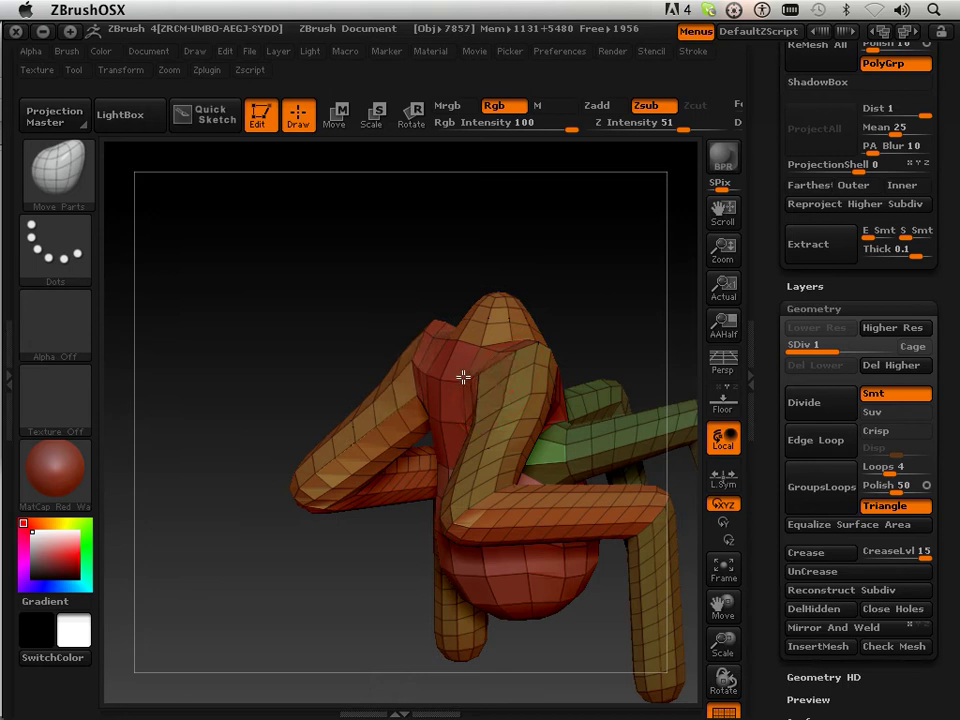
pyautogui.moveTo(573, 332)
pyautogui.mouseDown()
pyautogui.moveTo(555, 313)
pyautogui.moveTo(634, 293)
pyautogui.moveTo(536, 311)
pyautogui.moveTo(553, 313)
pyautogui.moveTo(611, 279)
pyautogui.moveTo(594, 306)
pyautogui.moveTo(523, 343)
pyautogui.moveTo(589, 324)
pyautogui.moveTo(561, 366)
pyautogui.moveTo(510, 334)
pyautogui.moveTo(579, 328)
pyautogui.moveTo(540, 320)
pyautogui.mouseUp()
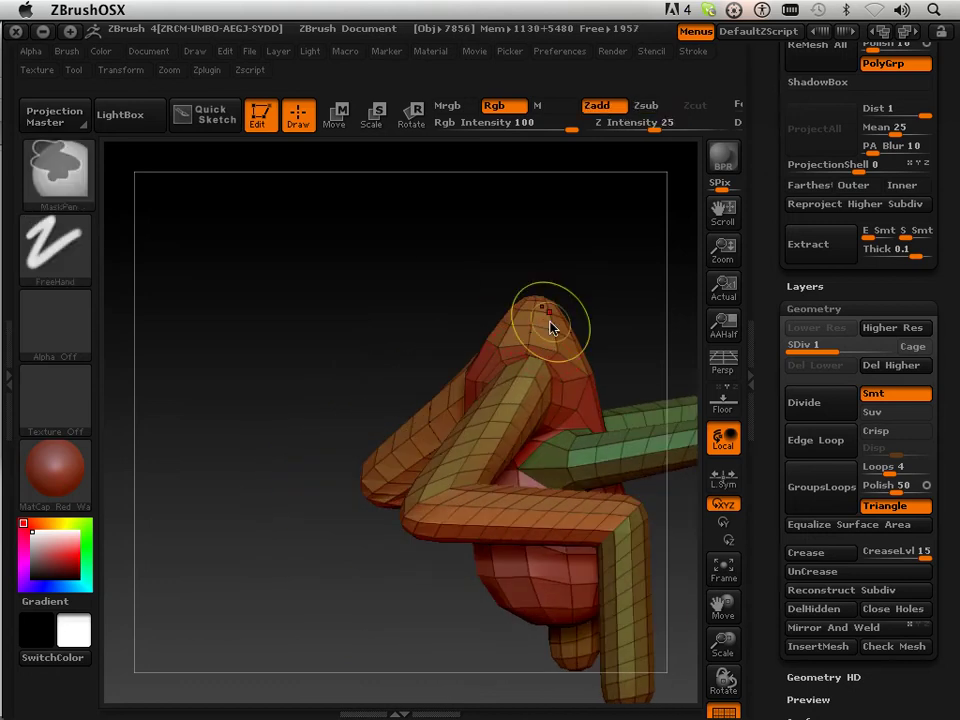
# - Pull the shoulder and upper-back areas beside the head into shape symmetrically with the Move Parts brush
pyautogui.moveTo(549, 326); pyautogui.dragTo(493, 309)
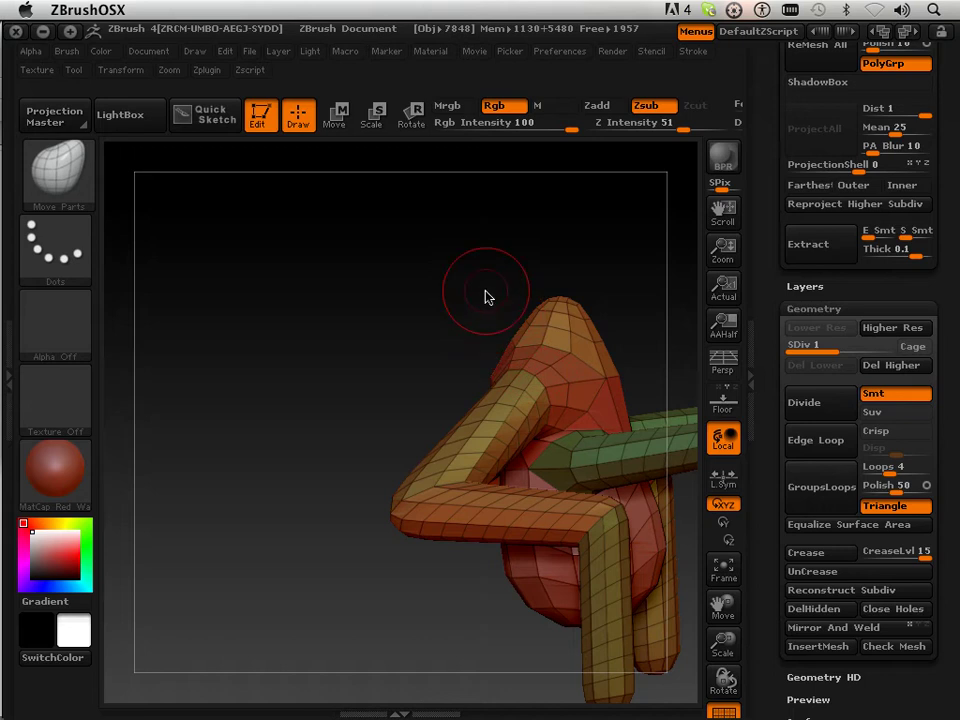
pyautogui.moveTo(480, 287)
pyautogui.mouseDown()
pyautogui.moveTo(439, 296)
pyautogui.moveTo(526, 303)
pyautogui.moveTo(561, 323)
pyautogui.moveTo(525, 317)
pyautogui.moveTo(445, 401)
pyautogui.mouseUp()
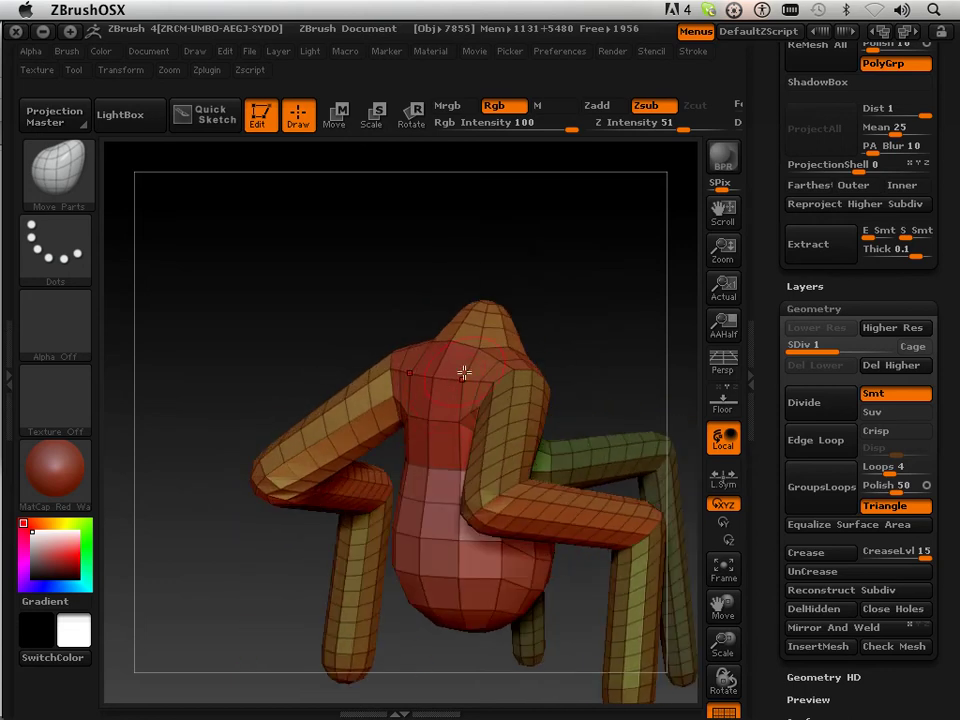
pyautogui.moveTo(596, 324); pyautogui.dragTo(485, 381)
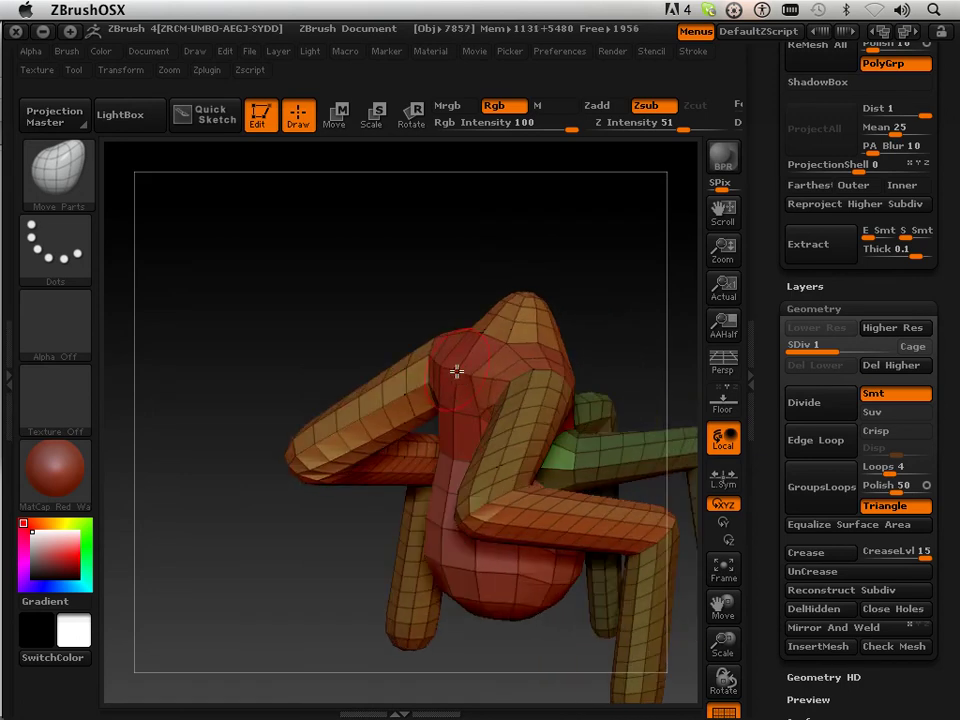
pyautogui.moveTo(470, 385); pyautogui.dragTo(563, 372)
pyautogui.moveTo(647, 354); pyautogui.dragTo(503, 412)
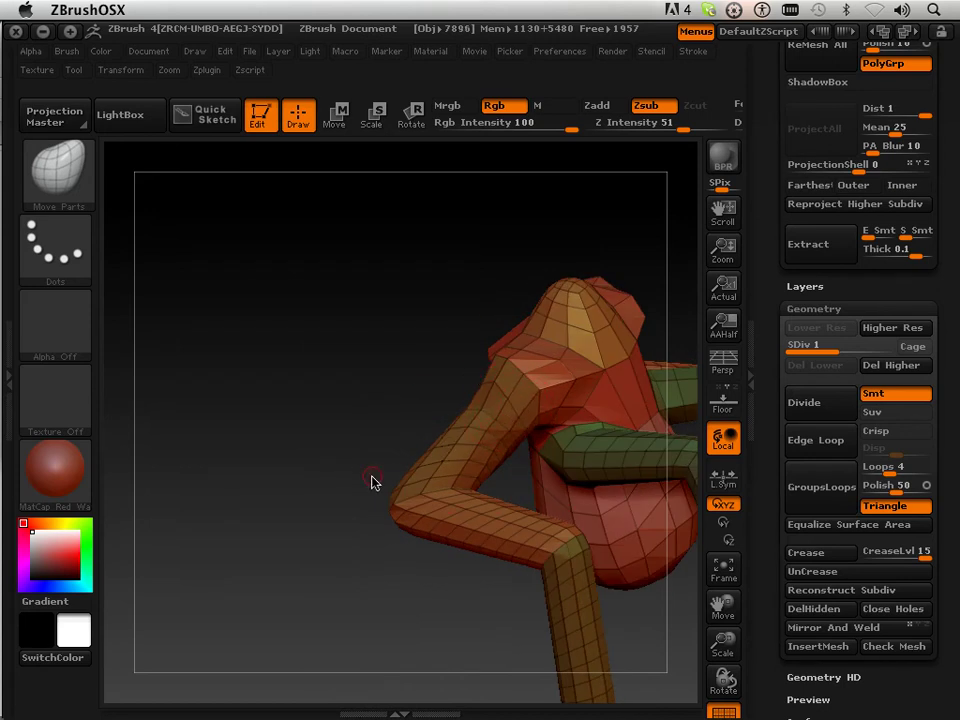
# - Shape the tops of both front upper arms into rounded, protruding shoulders with the Move Parts brush
pyautogui.moveTo(362, 476); pyautogui.dragTo(523, 402)
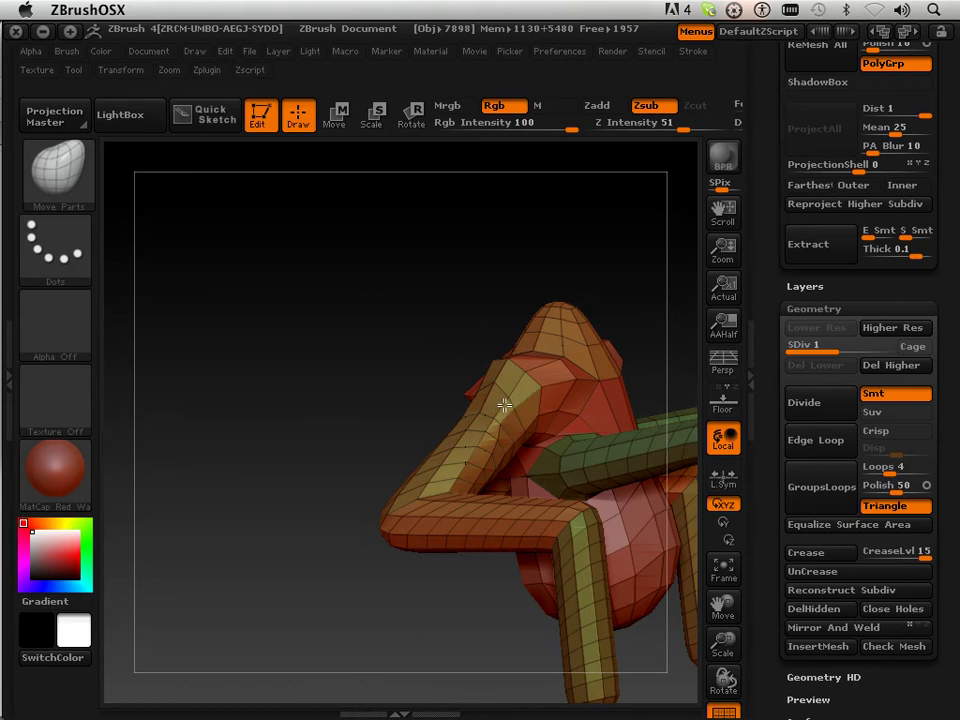
pyautogui.moveTo(463, 423)
pyautogui.mouseDown()
pyautogui.moveTo(439, 407)
pyautogui.moveTo(468, 417)
pyautogui.mouseUp()
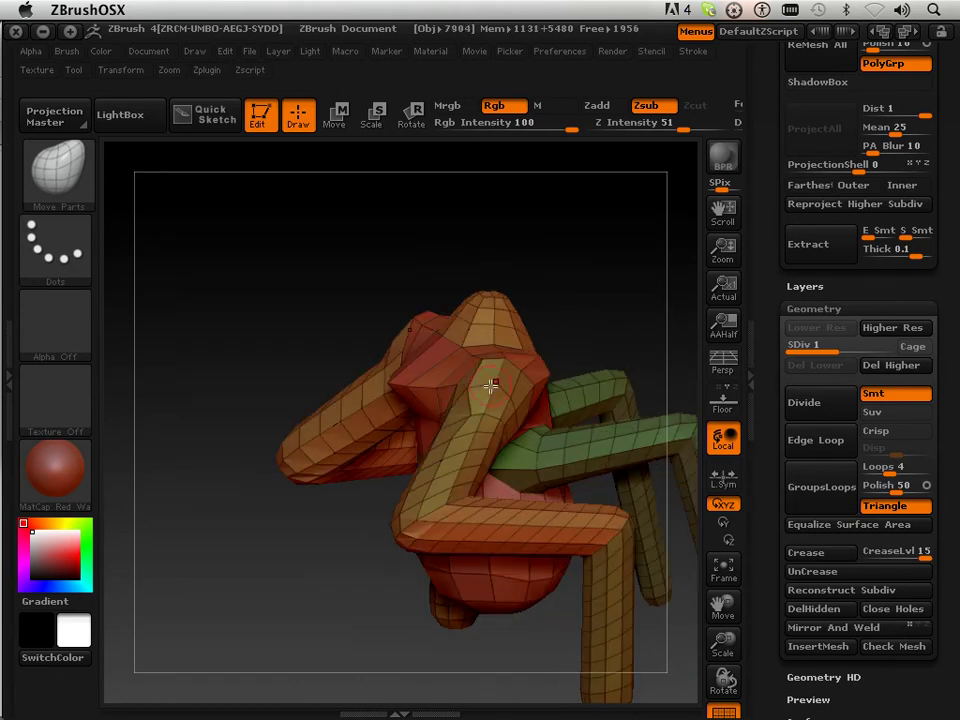
pyautogui.moveTo(510, 390); pyautogui.dragTo(534, 395)
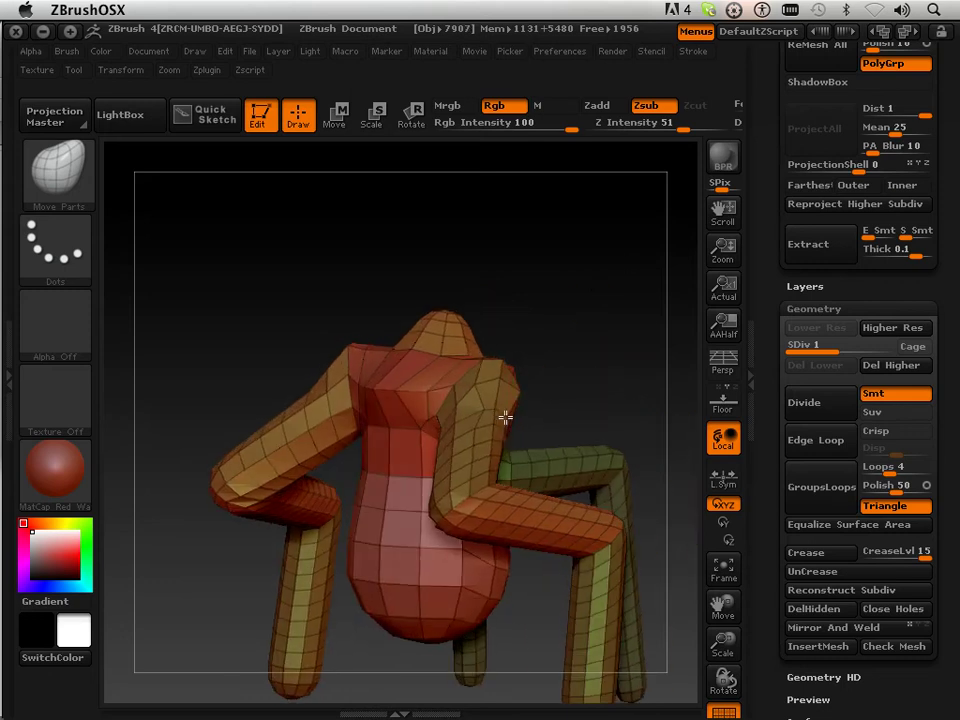
pyautogui.moveTo(517, 405); pyautogui.dragTo(519, 378)
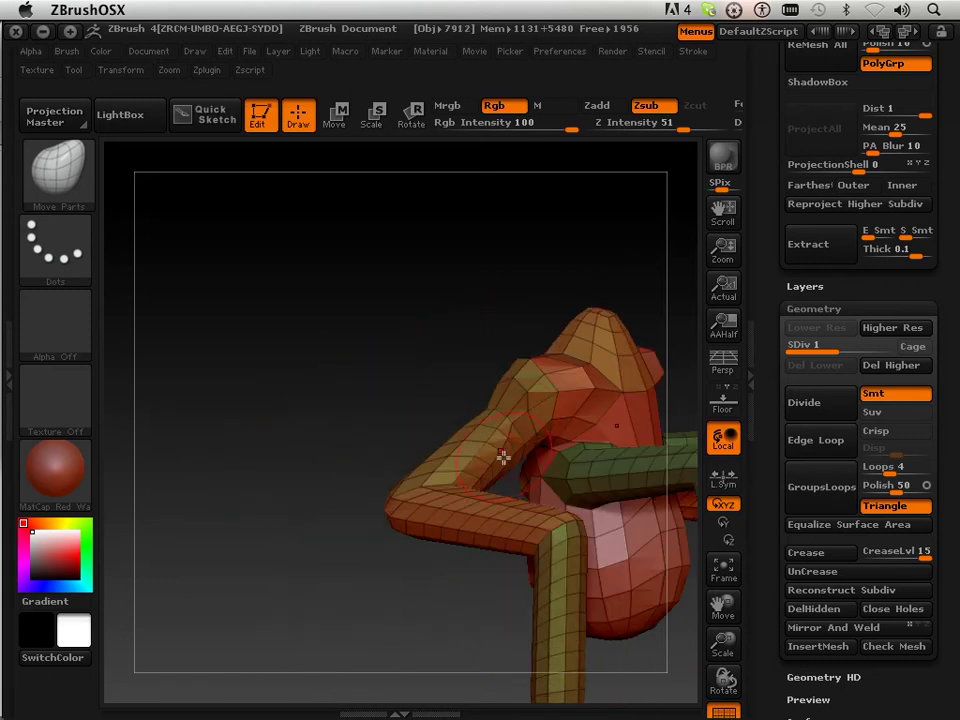
# - Bulk out the middle of the front upper arms and adjust the form toward the elbows
pyautogui.moveTo(409, 360); pyautogui.dragTo(435, 424)
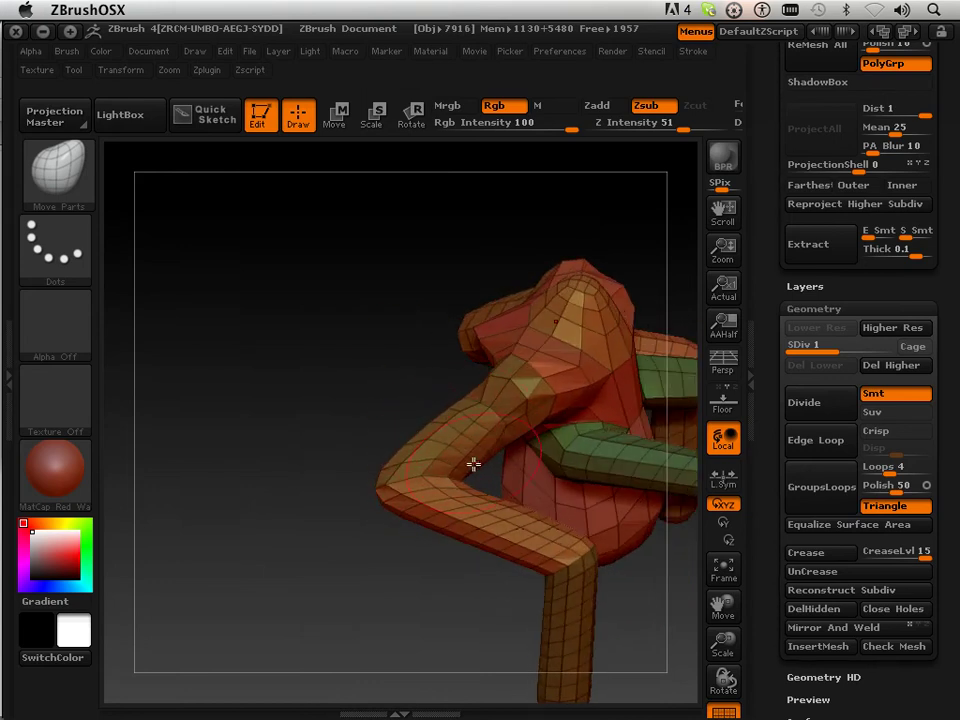
pyautogui.moveTo(424, 422); pyautogui.dragTo(480, 401)
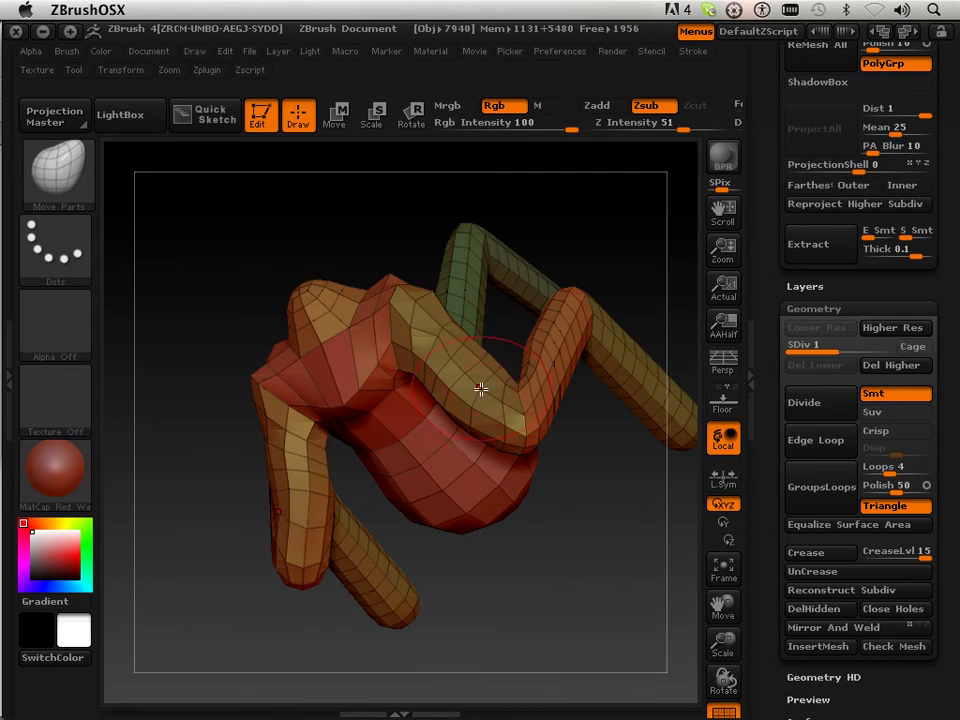
pyautogui.moveTo(514, 208); pyautogui.dragTo(454, 356)
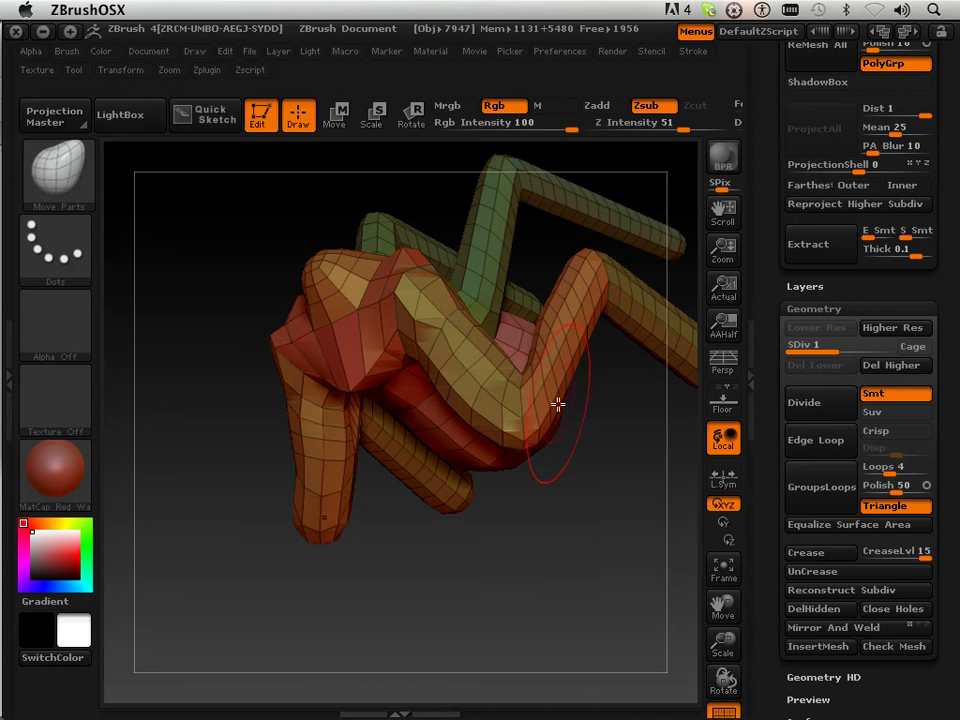
pyautogui.moveTo(547, 352)
pyautogui.mouseDown()
pyautogui.moveTo(555, 343)
pyautogui.moveTo(570, 366)
pyautogui.moveTo(585, 351)
pyautogui.moveTo(555, 379)
pyautogui.mouseUp()
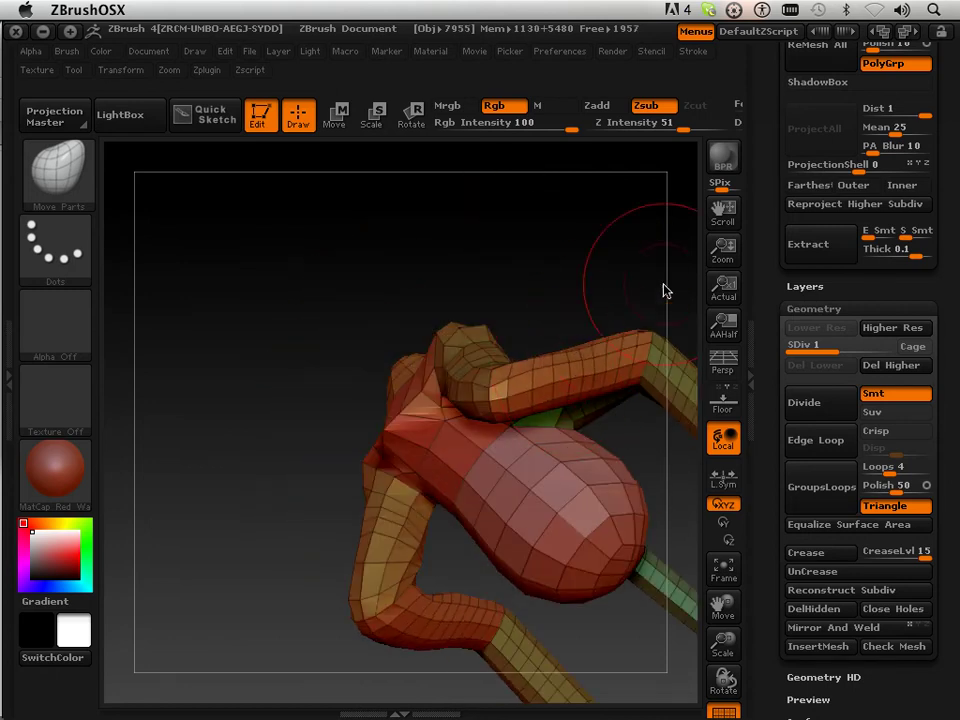
pyautogui.moveTo(651, 300); pyautogui.dragTo(611, 357)
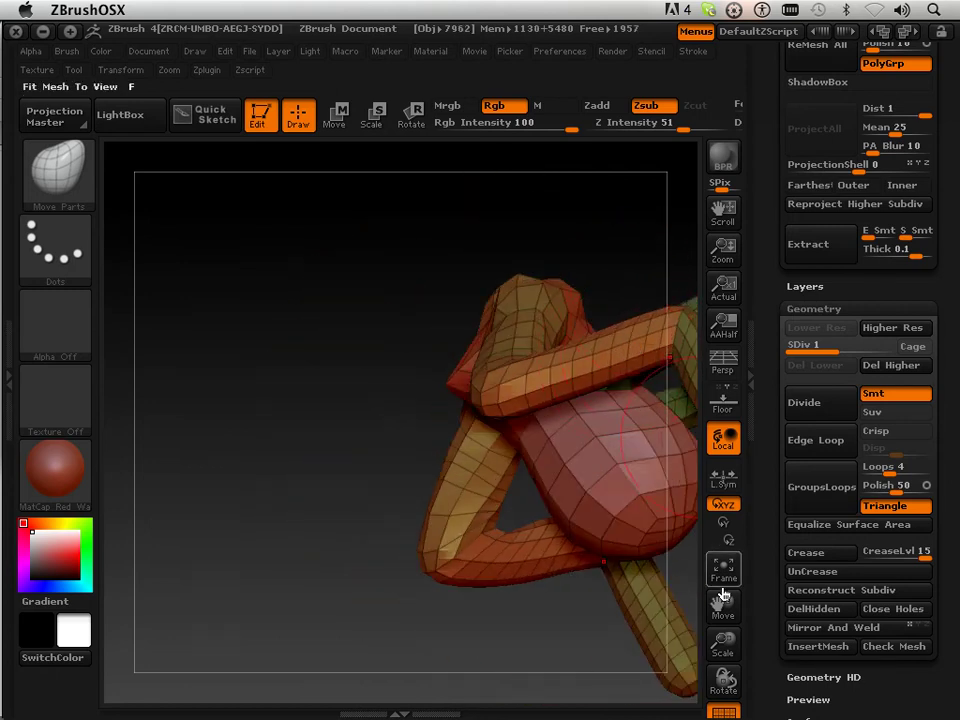
# - Tighten the inner elbows of the front limbs and give the forearms a curved, fuller profile
pyautogui.moveTo(723, 599); pyautogui.dragTo(555, 590)
pyautogui.moveTo(567, 263); pyautogui.dragTo(572, 510)
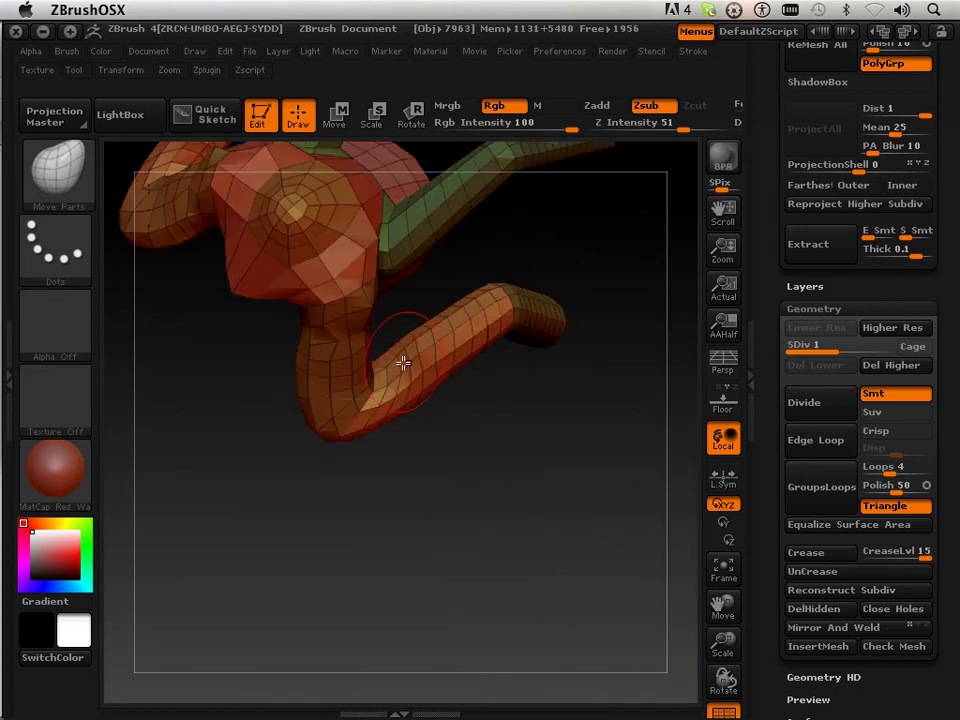
pyautogui.moveTo(397, 367); pyautogui.dragTo(384, 390)
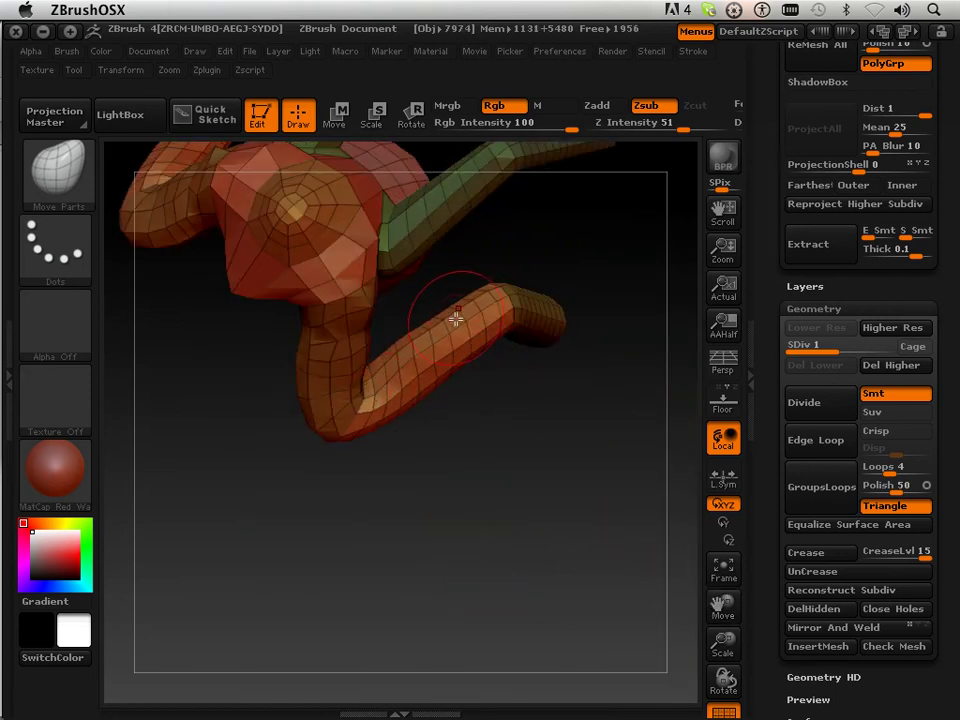
pyautogui.moveTo(476, 302); pyautogui.dragTo(489, 298)
pyautogui.moveTo(476, 504); pyautogui.dragTo(452, 335)
pyautogui.moveTo(390, 560); pyautogui.dragTo(381, 422)
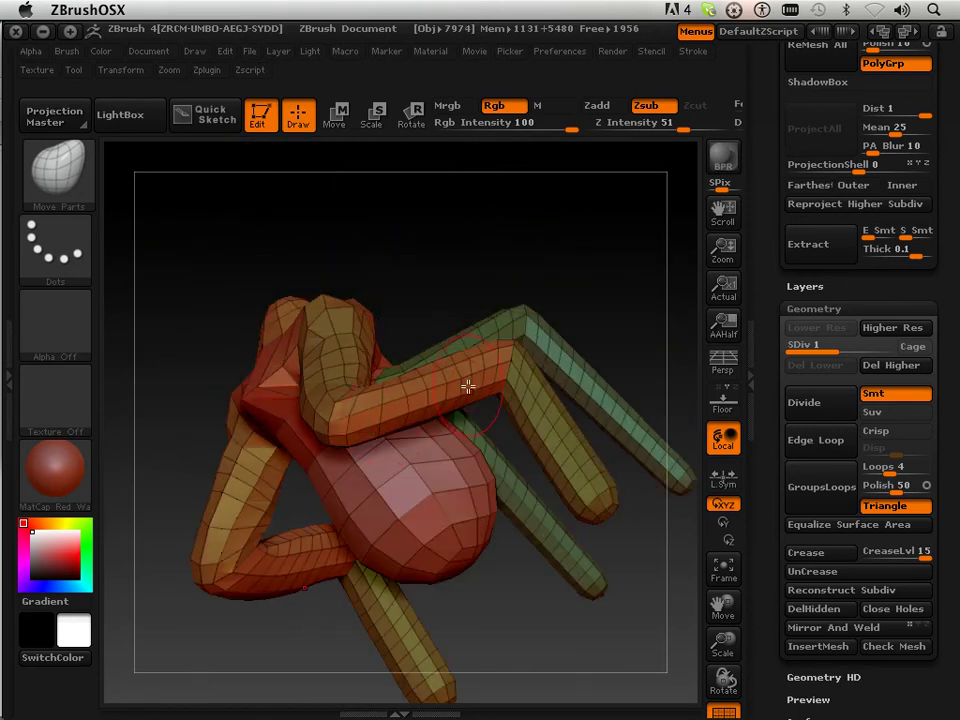
pyautogui.moveTo(584, 548); pyautogui.dragTo(392, 396)
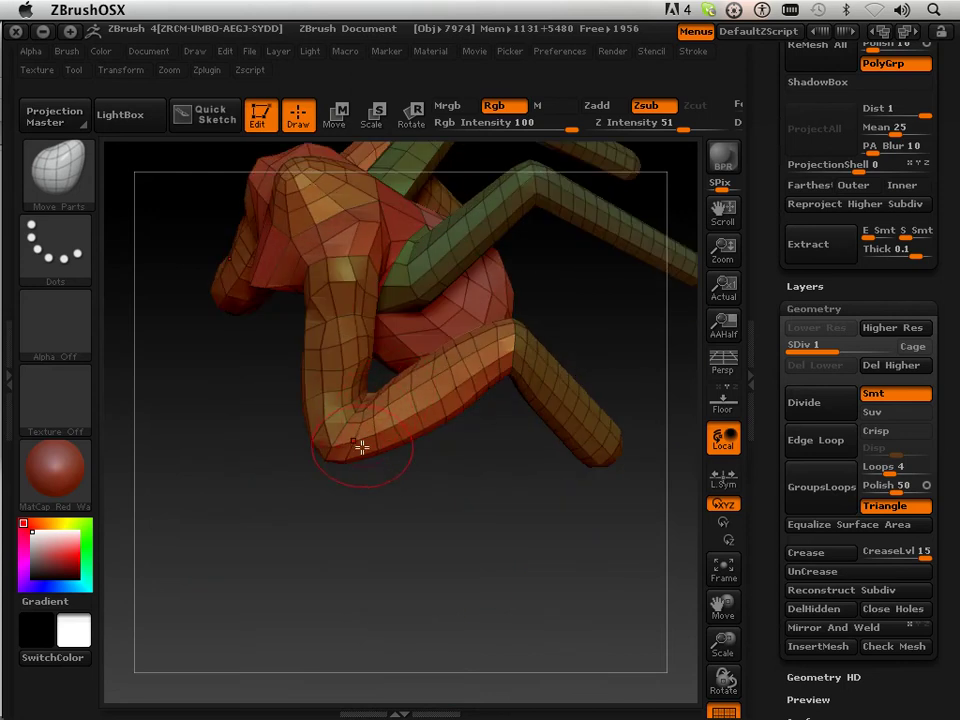
pyautogui.moveTo(363, 443); pyautogui.dragTo(514, 467)
# - Adjust the lowest segments of the front limbs and the wrist joints above them
pyautogui.moveTo(634, 343); pyautogui.dragTo(422, 441)
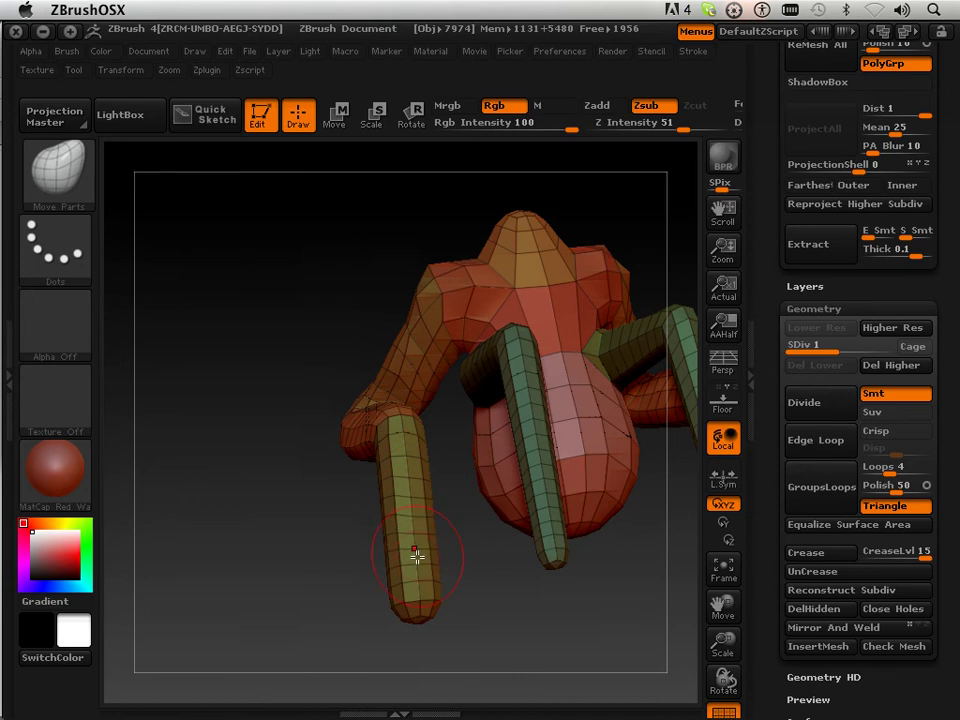
pyautogui.moveTo(426, 615)
pyautogui.mouseDown()
pyautogui.moveTo(364, 662)
pyautogui.moveTo(401, 624)
pyautogui.moveTo(402, 580)
pyautogui.mouseUp()
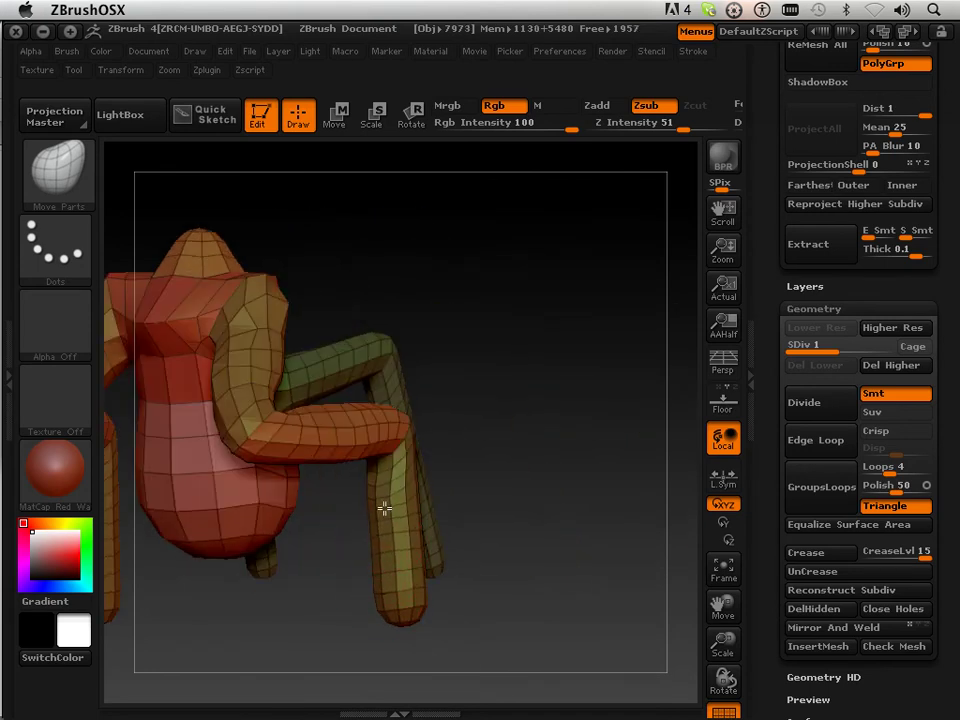
pyautogui.moveTo(379, 463)
pyautogui.mouseDown()
pyautogui.moveTo(476, 399)
pyautogui.moveTo(377, 375)
pyautogui.moveTo(390, 384)
pyautogui.mouseUp()
# - Reshape the upper segments and knee joints of both hind limbs with the Move Parts brush
pyautogui.moveTo(381, 332)
pyautogui.mouseDown()
pyautogui.moveTo(242, 339)
pyautogui.moveTo(583, 465)
pyautogui.moveTo(557, 461)
pyautogui.moveTo(589, 540)
pyautogui.moveTo(369, 448)
pyautogui.moveTo(513, 299)
pyautogui.moveTo(342, 517)
pyautogui.mouseUp()
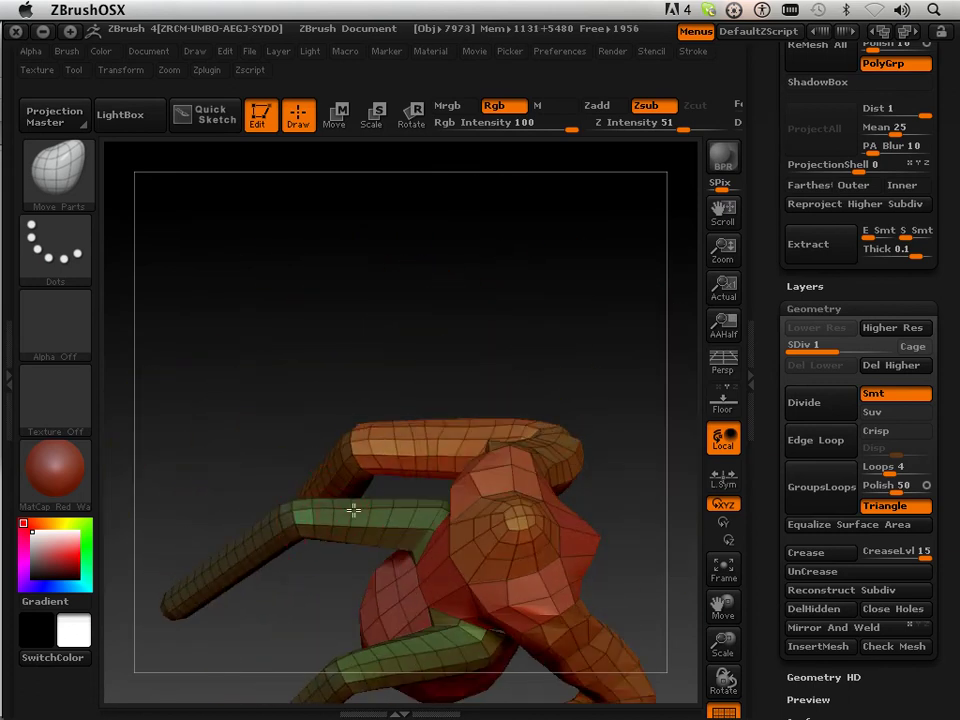
pyautogui.moveTo(288, 593)
pyautogui.mouseDown()
pyautogui.moveTo(281, 386)
pyautogui.moveTo(291, 431)
pyautogui.moveTo(354, 273)
pyautogui.moveTo(557, 386)
pyautogui.moveTo(636, 306)
pyautogui.moveTo(579, 470)
pyautogui.mouseUp()
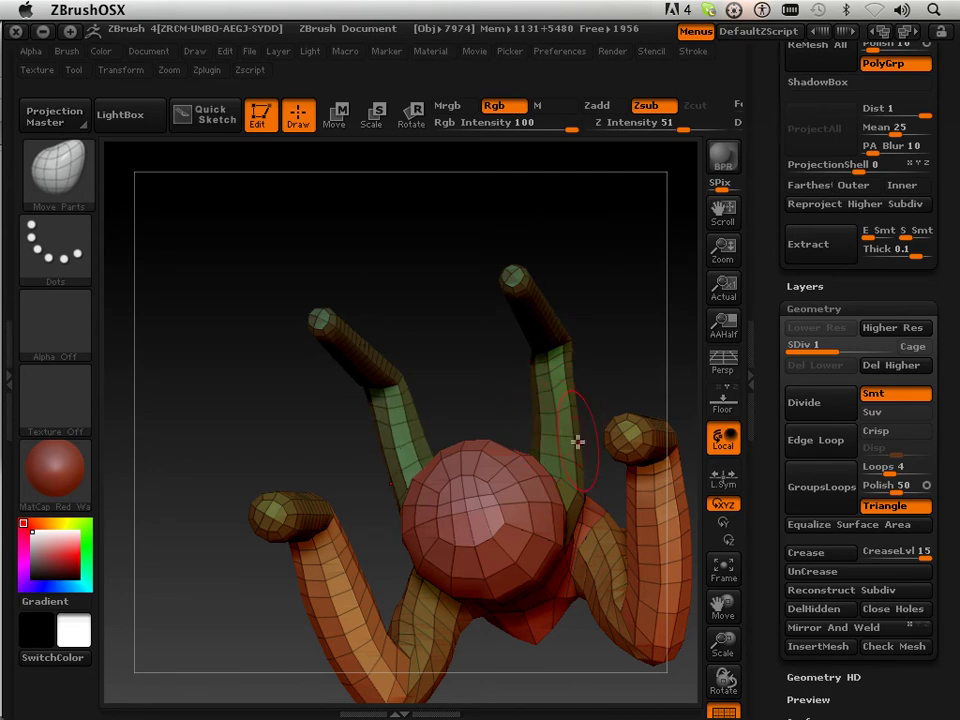
pyautogui.moveTo(580, 445); pyautogui.dragTo(571, 404)
pyautogui.moveTo(483, 401)
pyautogui.mouseDown()
pyautogui.moveTo(422, 221)
pyautogui.moveTo(450, 208)
pyautogui.moveTo(349, 246)
pyautogui.mouseUp()
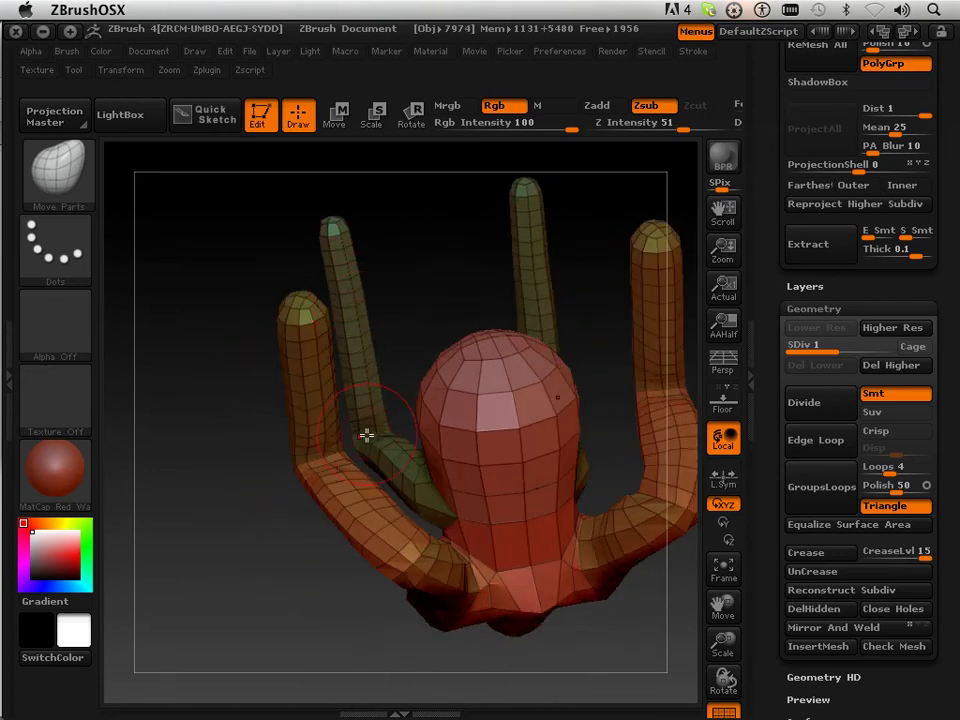
pyautogui.moveTo(313, 434); pyautogui.dragTo(332, 448)
pyautogui.moveTo(281, 662); pyautogui.dragTo(560, 441)
# - Refine the shoulder masses and the base of the neck around the creature's head
pyautogui.moveTo(723, 606); pyautogui.dragTo(794, 611)
pyautogui.moveTo(552, 335)
pyautogui.mouseDown()
pyautogui.moveTo(545, 329)
pyautogui.moveTo(671, 326)
pyautogui.moveTo(634, 362)
pyautogui.moveTo(634, 298)
pyautogui.moveTo(600, 335)
pyautogui.mouseUp()
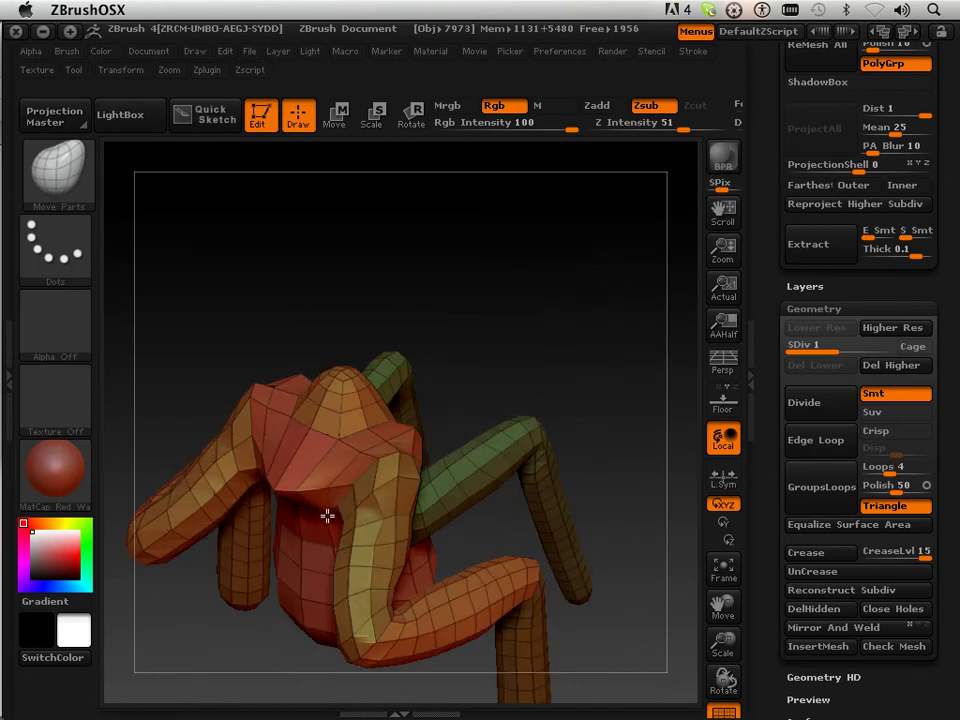
pyautogui.moveTo(431, 272); pyautogui.dragTo(313, 450)
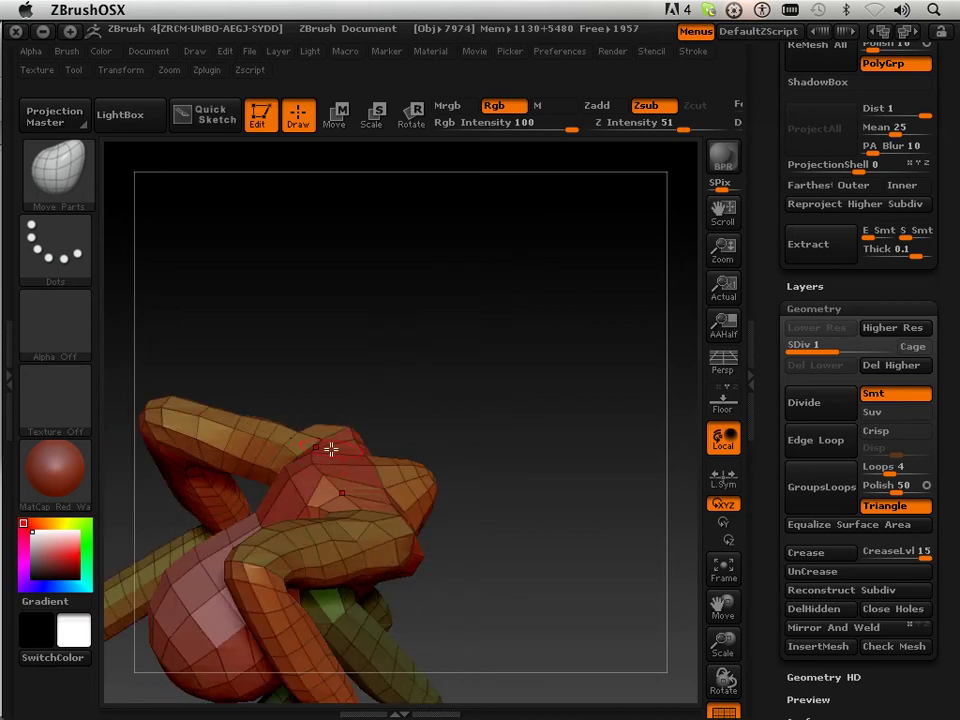
pyautogui.moveTo(389, 435); pyautogui.dragTo(446, 319)
pyautogui.moveTo(666, 561); pyautogui.dragTo(640, 390)
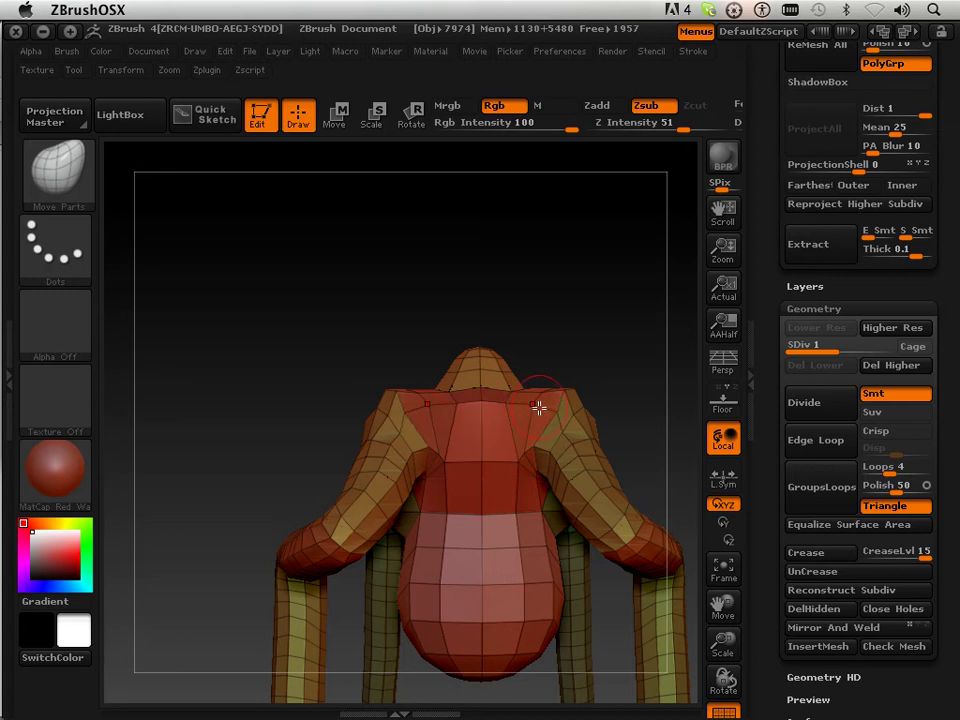
# - Shift the polygons of the upper back and waist to define shoulder blades and narrow the torso above the belly
pyautogui.moveTo(604, 379); pyautogui.dragTo(556, 421)
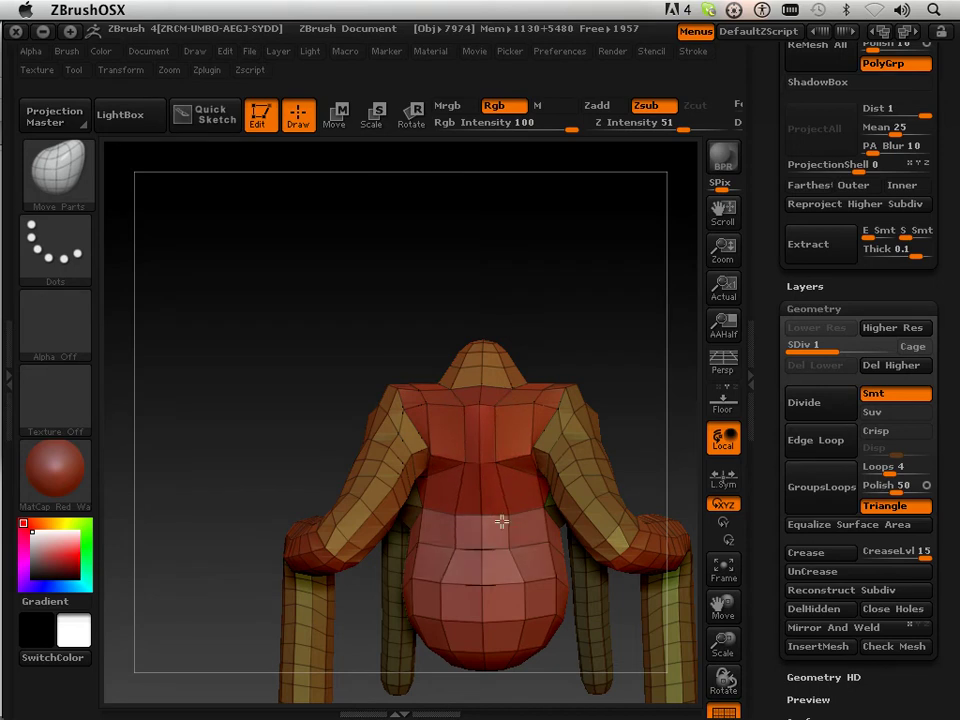
pyautogui.moveTo(616, 331); pyautogui.dragTo(570, 346)
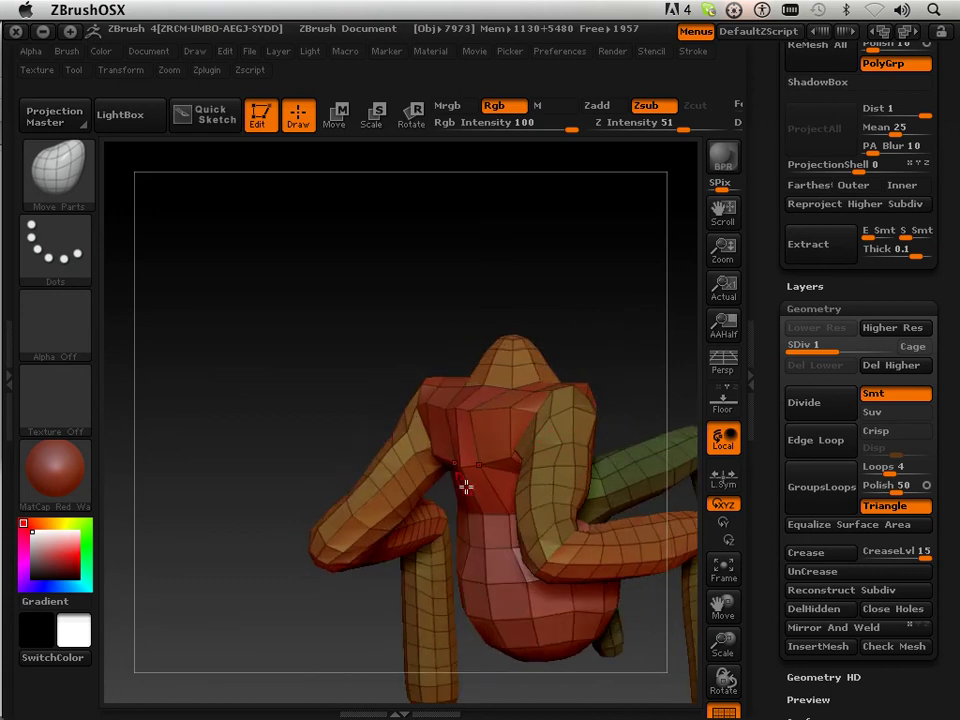
pyautogui.moveTo(596, 298); pyautogui.dragTo(575, 325)
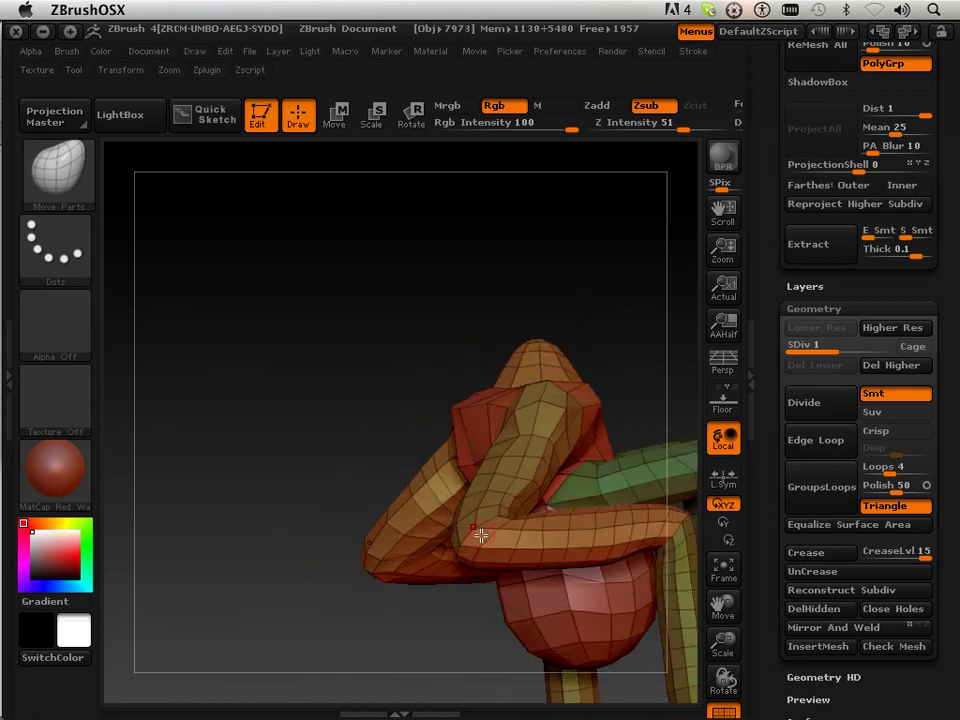
# - Try masking the body apart from the front forearms with the Rotate transpose tool and place its action line along a forearm
pyautogui.moveTo(735, 610); pyautogui.dragTo(620, 592)
pyautogui.moveTo(331, 660)
pyautogui.mouseDown()
pyautogui.moveTo(343, 692)
pyautogui.moveTo(379, 669)
pyautogui.moveTo(321, 684)
pyautogui.moveTo(345, 665)
pyautogui.mouseUp()
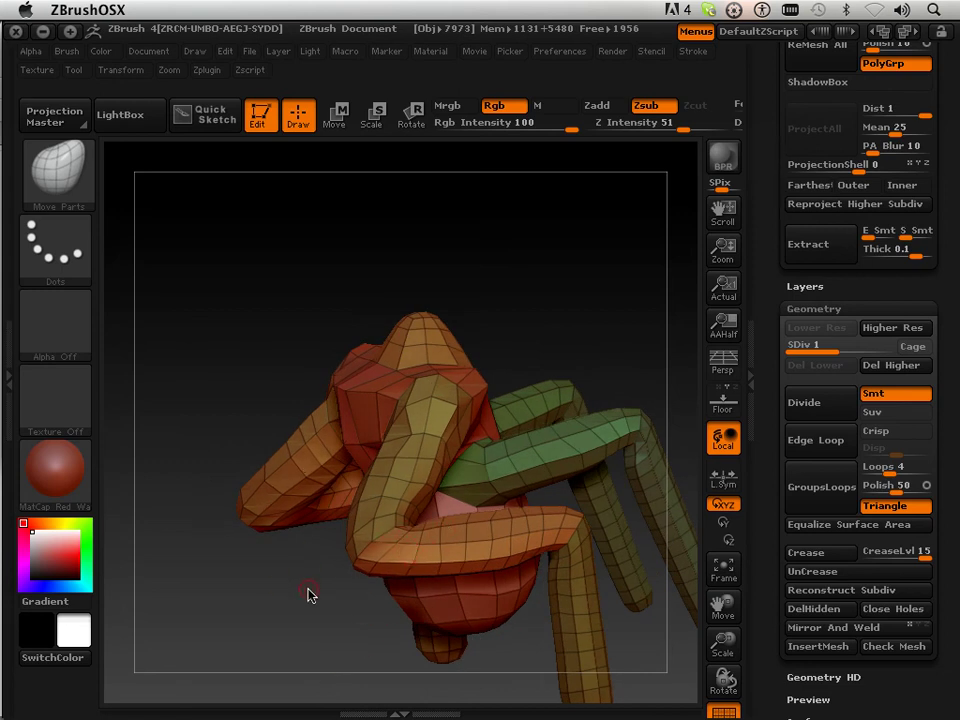
pyautogui.click(411, 115)
pyautogui.keyDown('ctrl'); pyautogui.moveTo(431, 402); pyautogui.dragTo(348, 604); pyautogui.keyUp('ctrl')
pyautogui.keyDown('ctrl'); pyautogui.moveTo(412, 432); pyautogui.dragTo(372, 571); pyautogui.keyUp('ctrl')
pyautogui.keyDown('ctrl'); pyautogui.moveTo(373, 520); pyautogui.dragTo(369, 574); pyautogui.keyUp('ctrl')
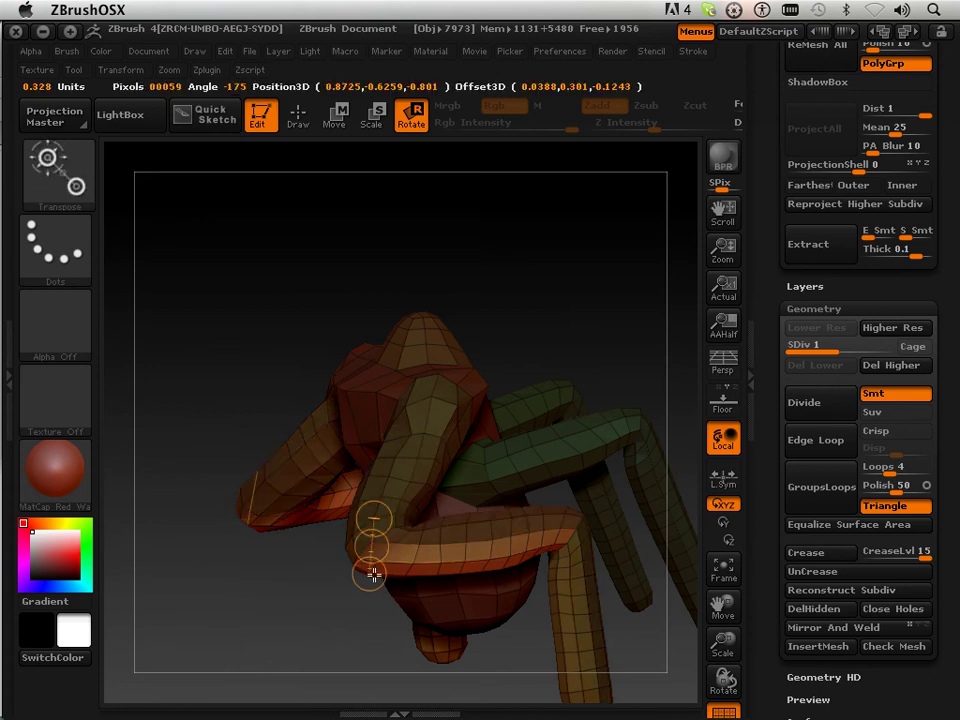
pyautogui.moveTo(395, 457)
pyautogui.mouseDown()
pyautogui.moveTo(380, 561)
pyautogui.moveTo(555, 540)
pyautogui.moveTo(568, 543)
pyautogui.moveTo(556, 568)
pyautogui.moveTo(568, 521)
pyautogui.moveTo(538, 617)
pyautogui.moveTo(572, 433)
pyautogui.moveTo(552, 607)
pyautogui.moveTo(574, 418)
pyautogui.moveTo(572, 536)
pyautogui.moveTo(594, 456)
pyautogui.moveTo(558, 565)
pyautogui.moveTo(467, 671)
pyautogui.moveTo(551, 538)
pyautogui.moveTo(506, 656)
pyautogui.moveTo(519, 566)
pyautogui.moveTo(542, 531)
pyautogui.moveTo(467, 628)
pyautogui.moveTo(559, 480)
pyautogui.moveTo(437, 666)
pyautogui.moveTo(536, 531)
pyautogui.moveTo(469, 630)
pyautogui.moveTo(540, 553)
pyautogui.mouseUp()
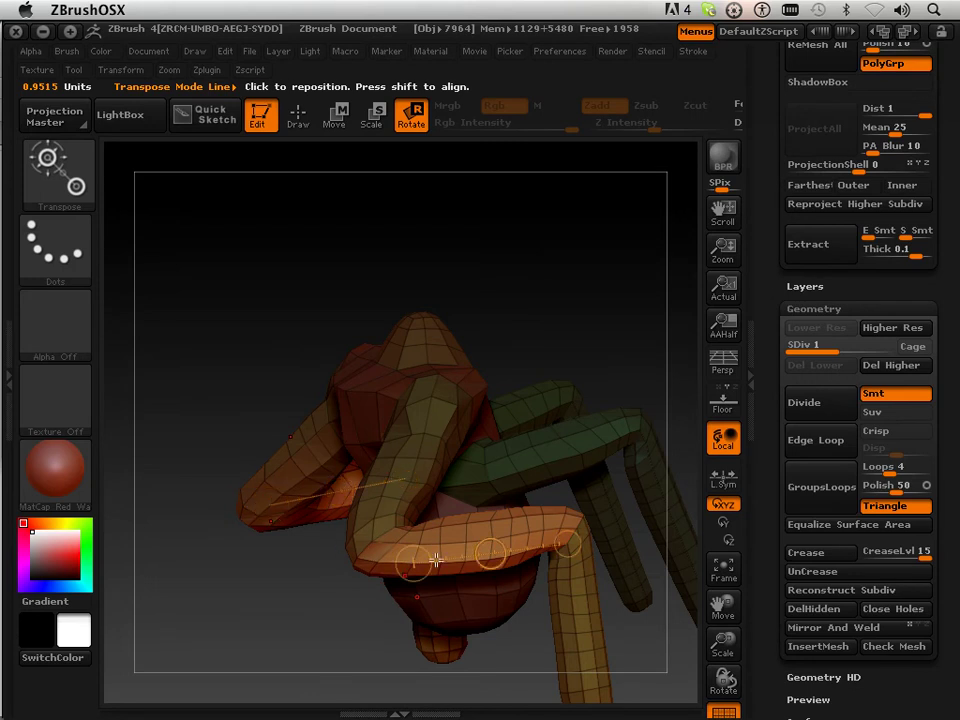
pyautogui.moveTo(270, 505); pyautogui.dragTo(406, 478)
# - Return to Draw mode and clear the mask from the creature mesh
pyautogui.click(305, 122)
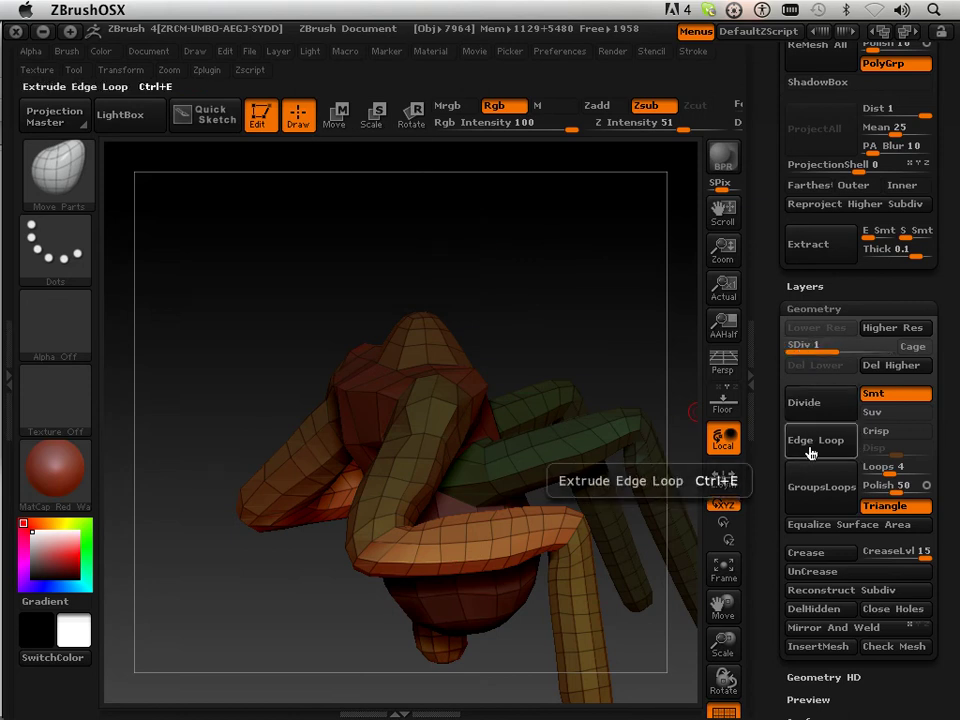
pyautogui.moveTo(772, 515); pyautogui.dragTo(769, 352)
pyautogui.click(785, 397)
# - Bulge the front upper arms between shoulder and elbow symmetrically to suggest arm muscles
pyautogui.moveTo(653, 262); pyautogui.dragTo(586, 262)
pyautogui.moveTo(472, 410); pyautogui.dragTo(469, 445)
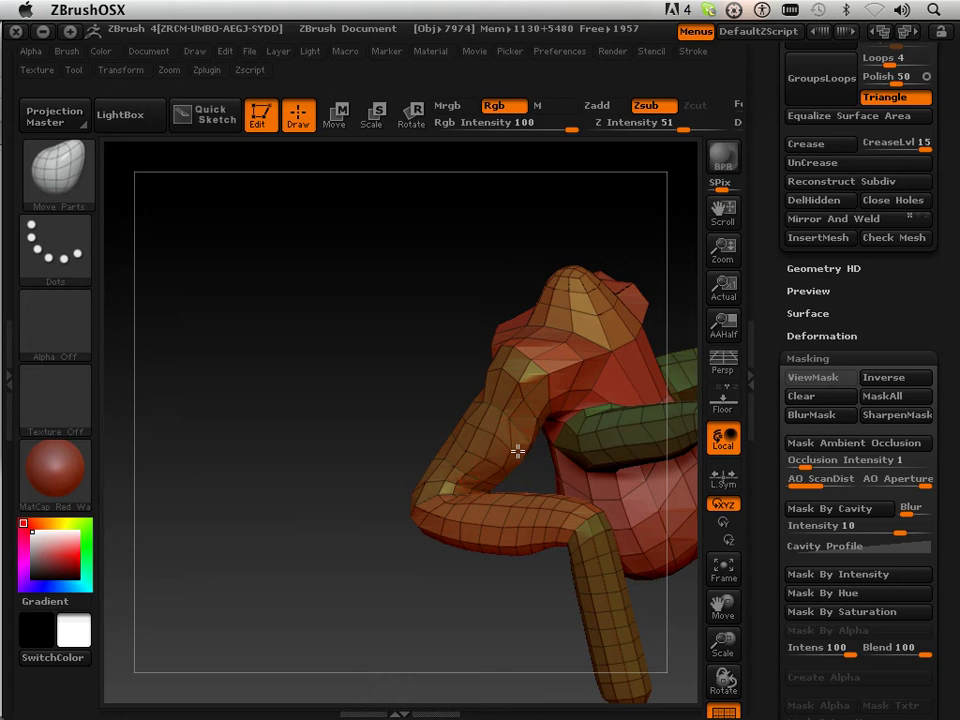
pyautogui.moveTo(376, 416); pyautogui.dragTo(409, 403)
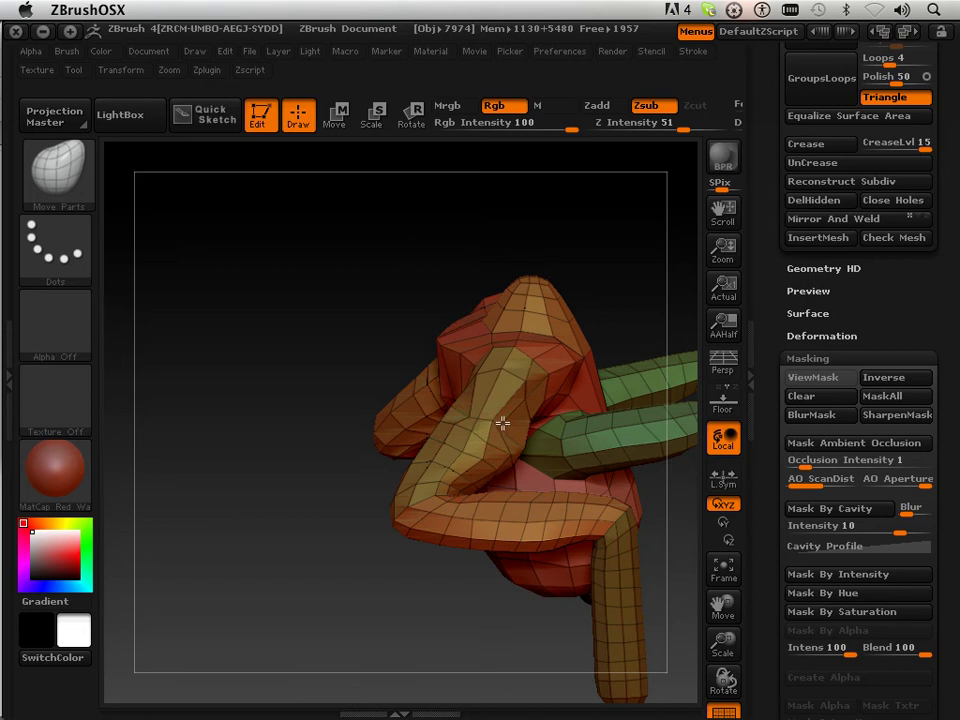
pyautogui.moveTo(484, 429); pyautogui.dragTo(444, 522)
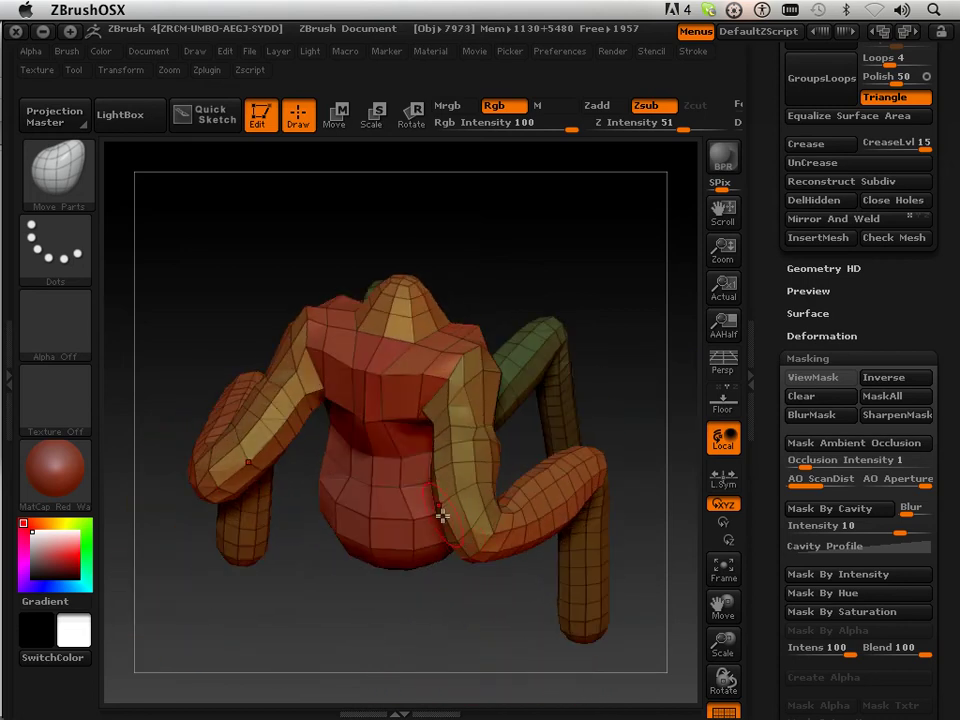
# - Refine the muscle bulge of the front upper arms beside the torso with the Move Parts brush
pyautogui.moveTo(435, 469); pyautogui.dragTo(432, 438)
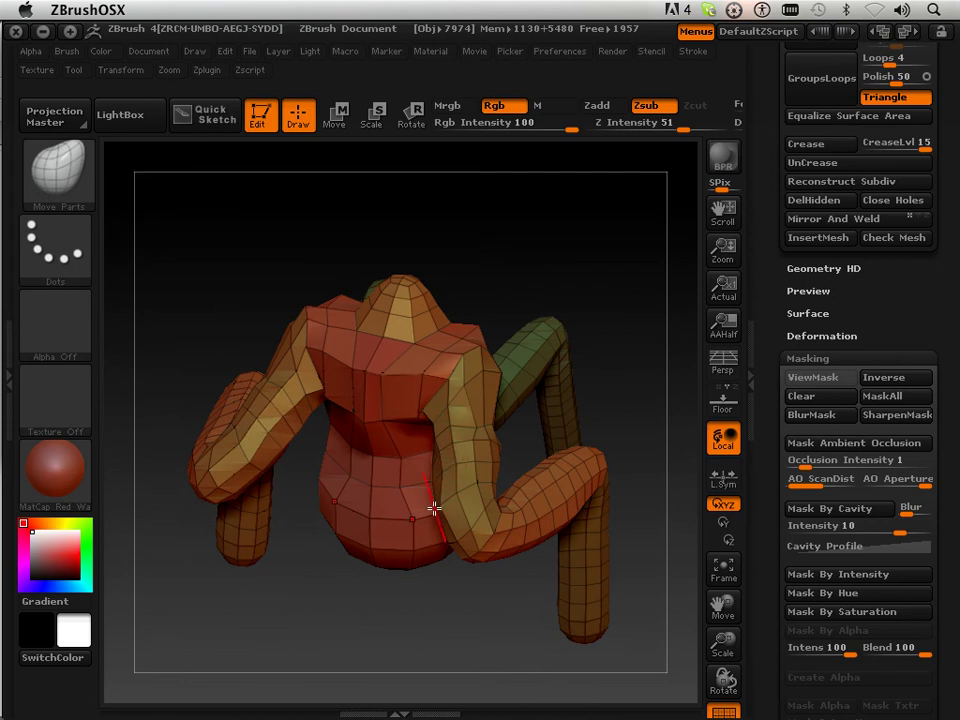
pyautogui.moveTo(446, 504); pyautogui.dragTo(516, 316)
pyautogui.press('super+z')
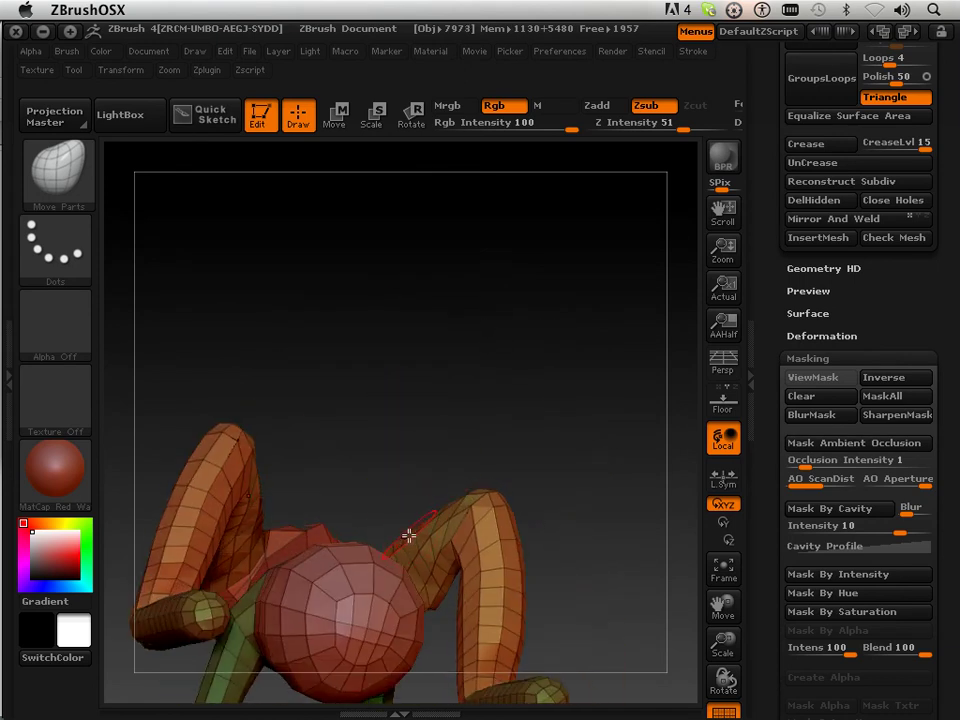
pyautogui.moveTo(433, 489)
pyautogui.mouseDown()
pyautogui.moveTo(469, 538)
pyautogui.moveTo(384, 422)
pyautogui.moveTo(413, 543)
pyautogui.mouseUp()
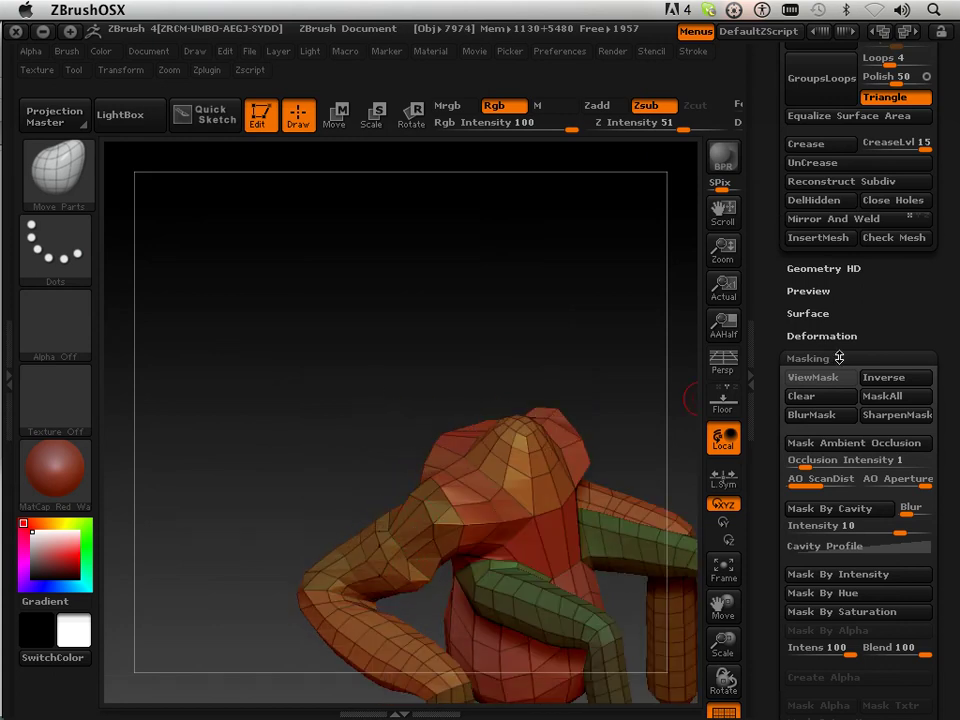
# - Divide the creature mesh up to subdivision level 4 and switch to the Standard brush
pyautogui.scroll(5, 850, 280)
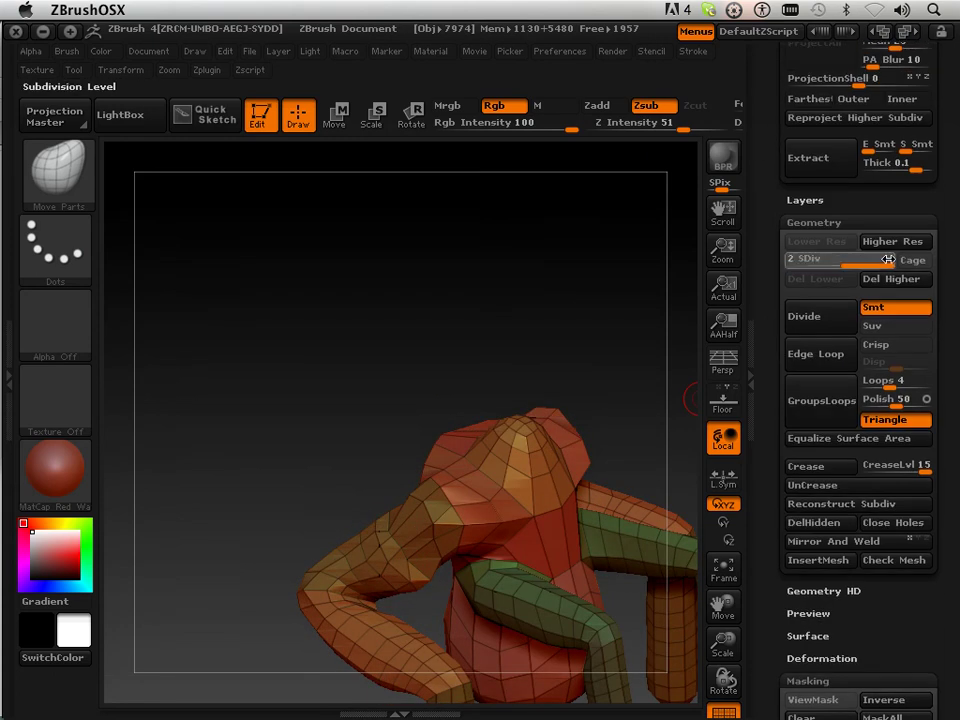
pyautogui.hotkey('ctrl', 'd')
pyautogui.moveTo(561, 319); pyautogui.dragTo(495, 215)
pyautogui.click(55, 168)
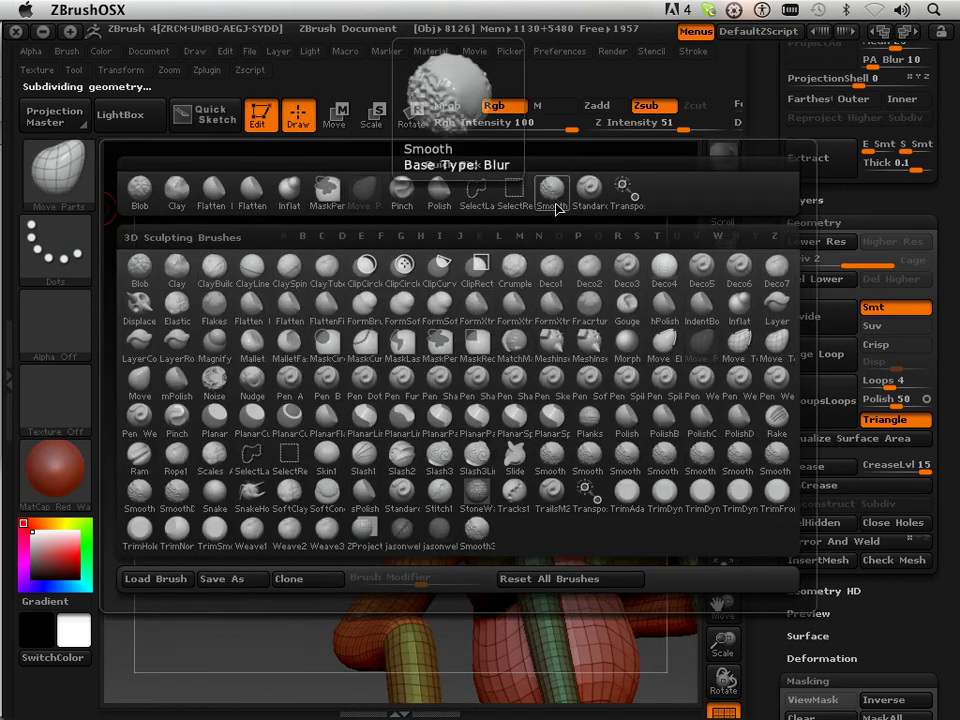
pyautogui.click(589, 190)
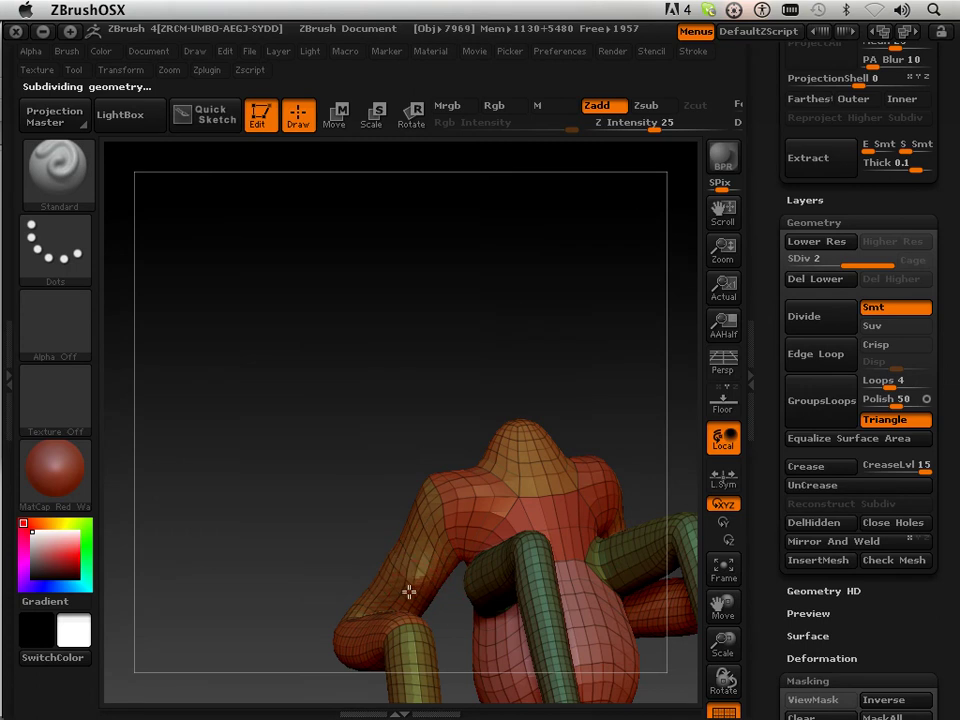
pyautogui.moveTo(353, 485); pyautogui.dragTo(393, 597)
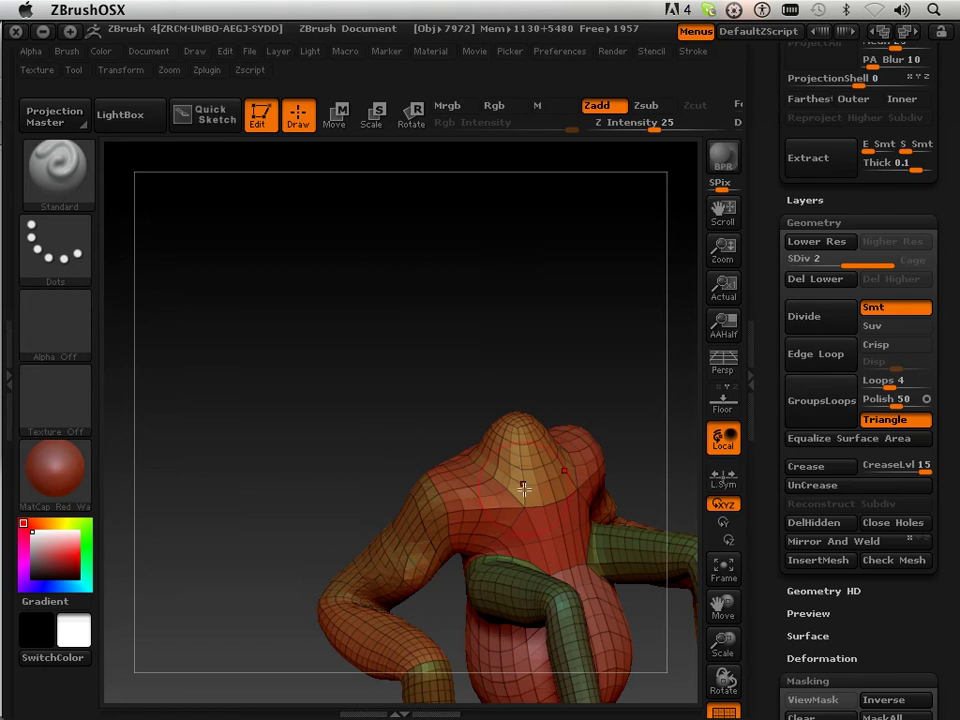
pyautogui.click(816, 327)
pyautogui.click(816, 327)
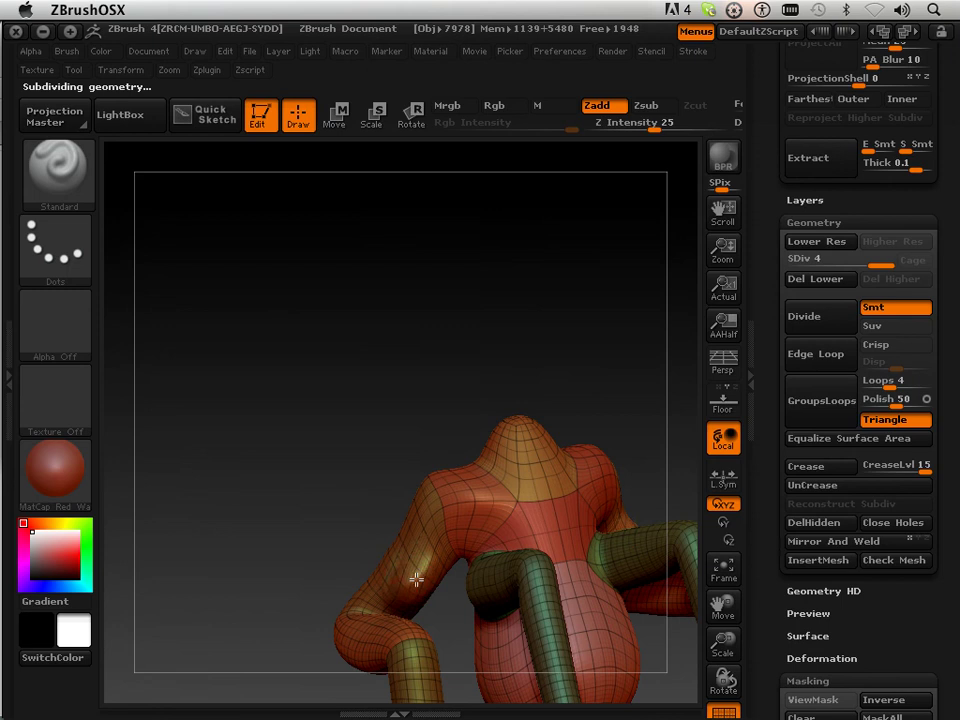
# - Push and pull the front upper arms with the Move Parts brush to shape rounded biceps above the elbows
pyautogui.moveTo(427, 560)
pyautogui.mouseDown()
pyautogui.moveTo(403, 448)
pyautogui.moveTo(390, 473)
pyautogui.moveTo(392, 486)
pyautogui.moveTo(409, 488)
pyautogui.moveTo(401, 495)
pyautogui.moveTo(386, 448)
pyautogui.mouseUp()
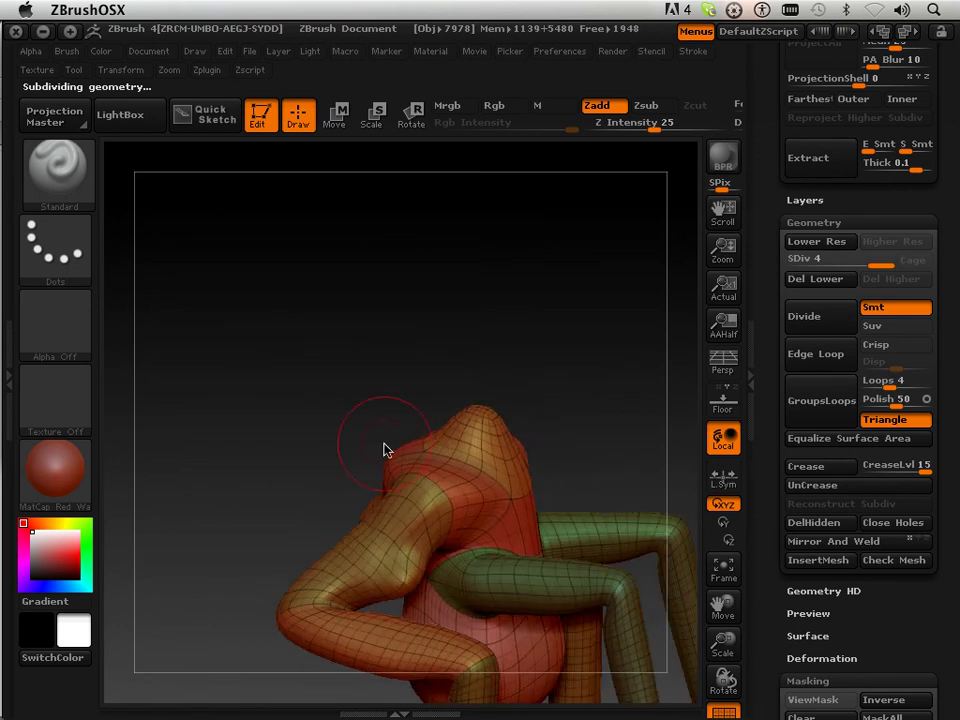
pyautogui.click(57, 180)
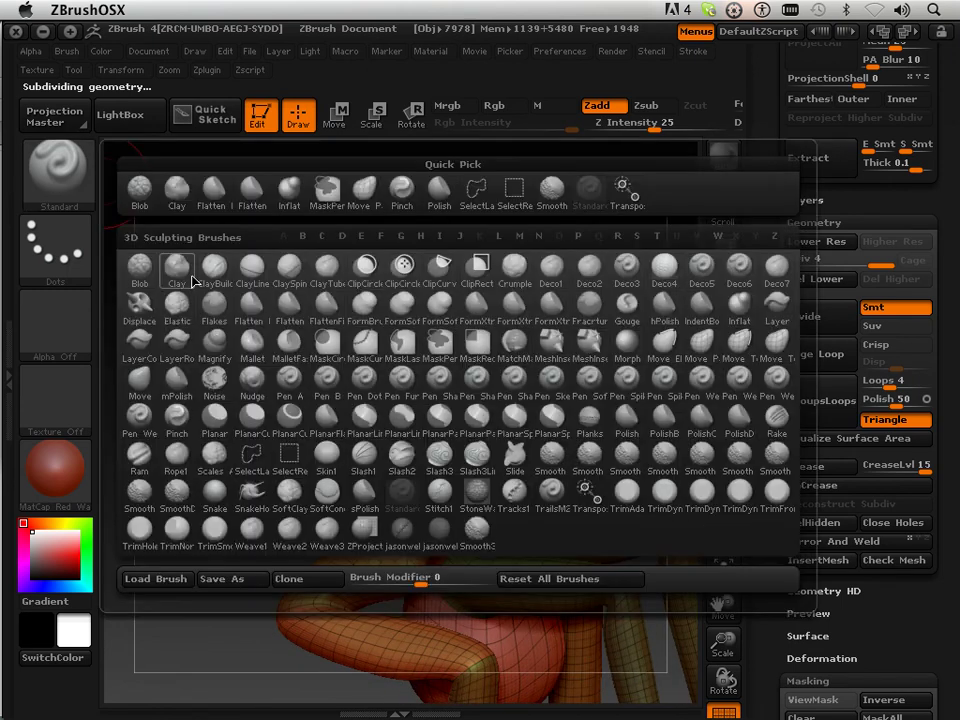
pyautogui.click(686, 348)
pyautogui.moveTo(514, 360)
pyautogui.mouseDown()
pyautogui.moveTo(585, 279)
pyautogui.moveTo(298, 420)
pyautogui.moveTo(356, 470)
pyautogui.moveTo(398, 585)
pyautogui.mouseUp()
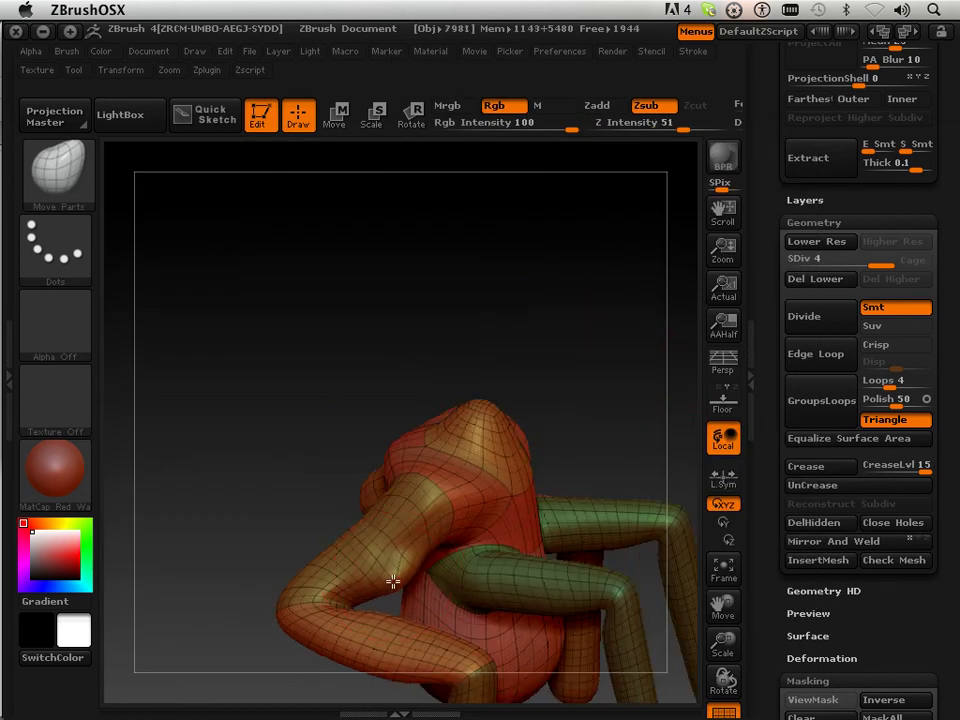
pyautogui.moveTo(407, 379)
pyautogui.mouseDown()
pyautogui.moveTo(371, 264)
pyautogui.moveTo(420, 573)
pyautogui.mouseUp()
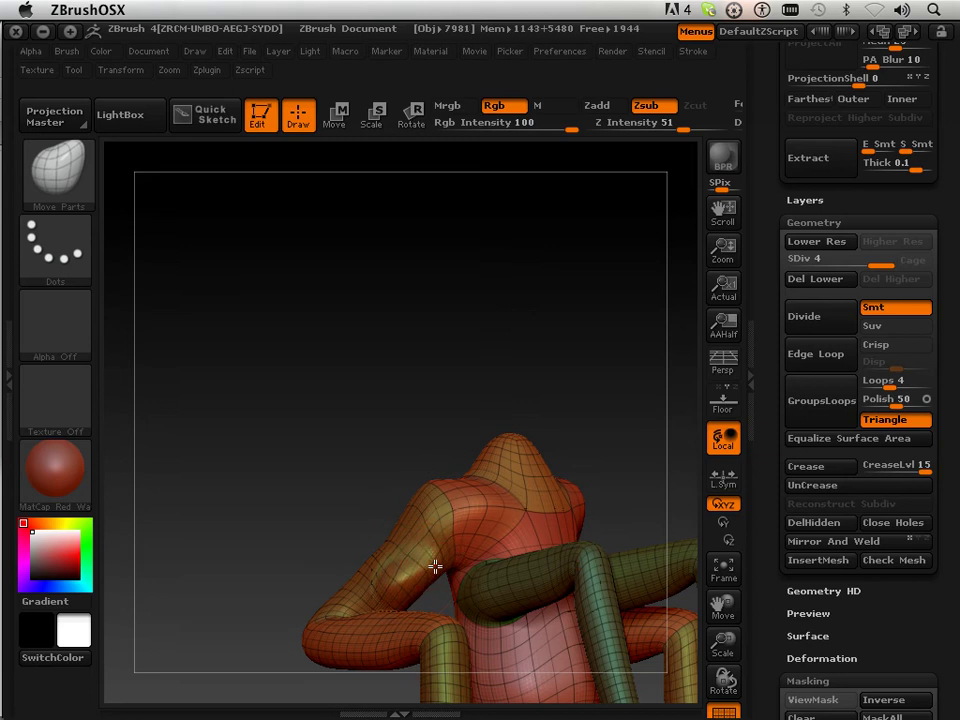
pyautogui.moveTo(372, 489)
pyautogui.mouseDown()
pyautogui.moveTo(375, 544)
pyautogui.moveTo(384, 527)
pyautogui.mouseUp()
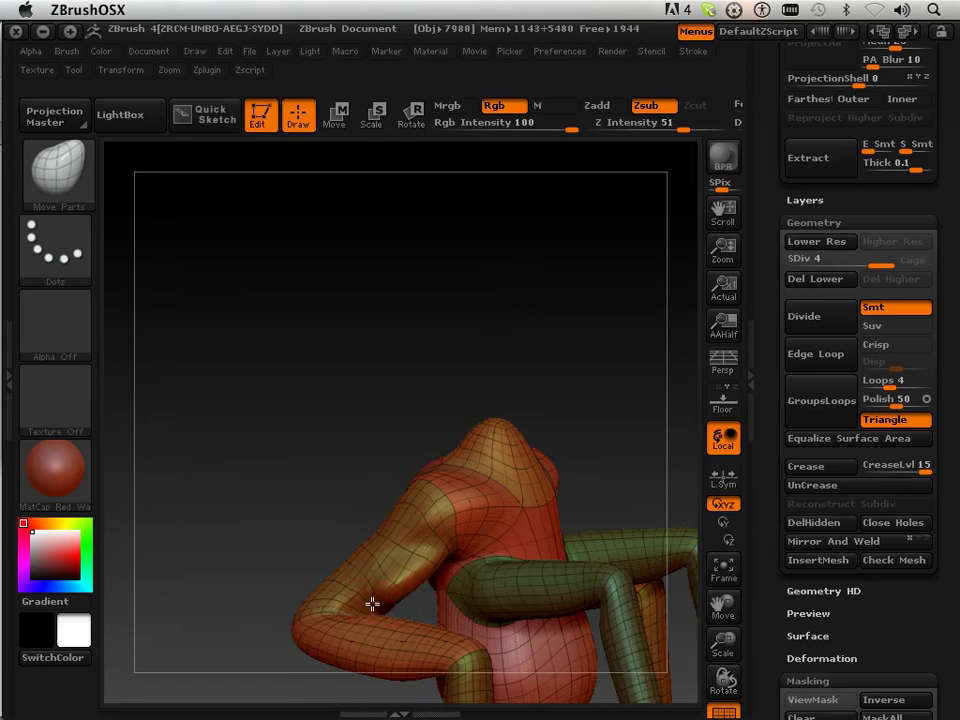
pyautogui.moveTo(377, 551); pyautogui.dragTo(376, 506)
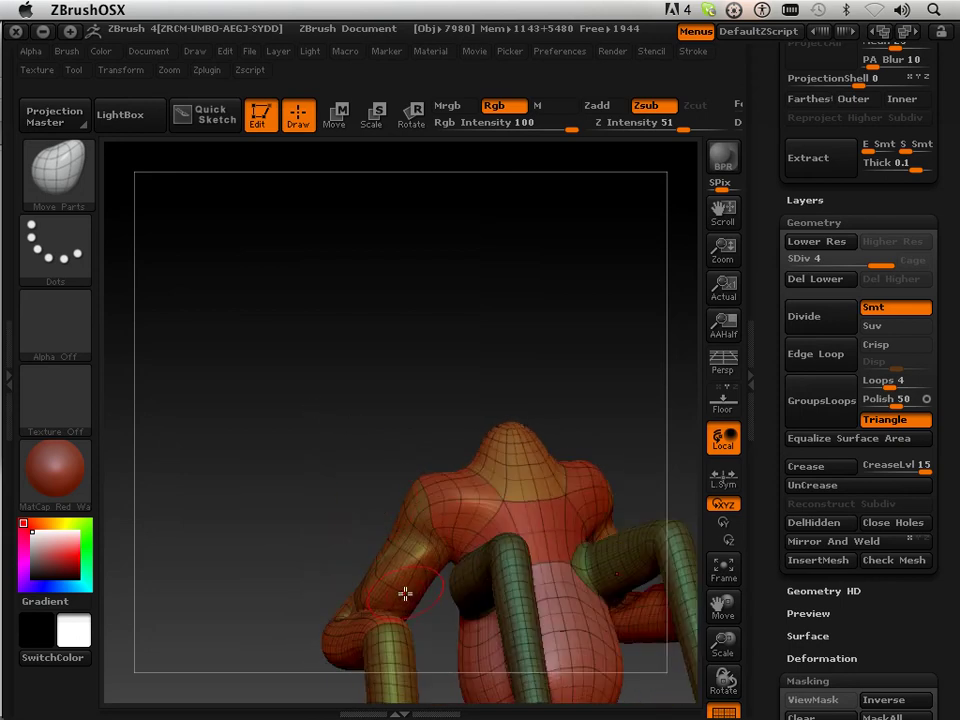
pyautogui.moveTo(426, 577); pyautogui.dragTo(362, 499)
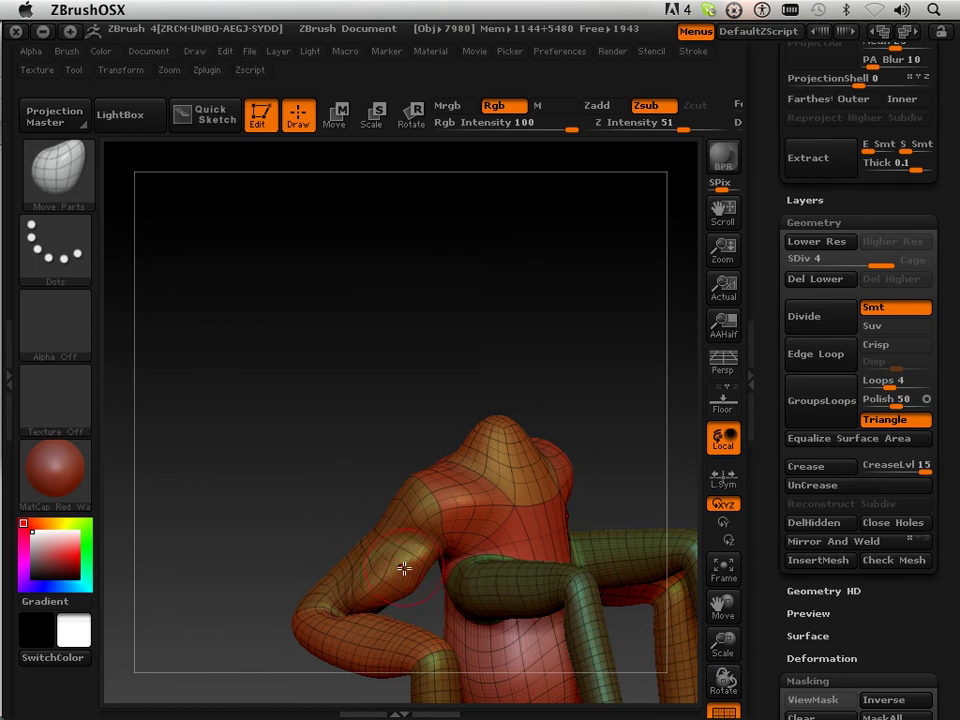
pyautogui.moveTo(403, 450)
pyautogui.mouseDown()
pyautogui.moveTo(407, 373)
pyautogui.moveTo(441, 399)
pyautogui.moveTo(450, 438)
pyautogui.moveTo(407, 392)
pyautogui.moveTo(418, 455)
pyautogui.mouseUp()
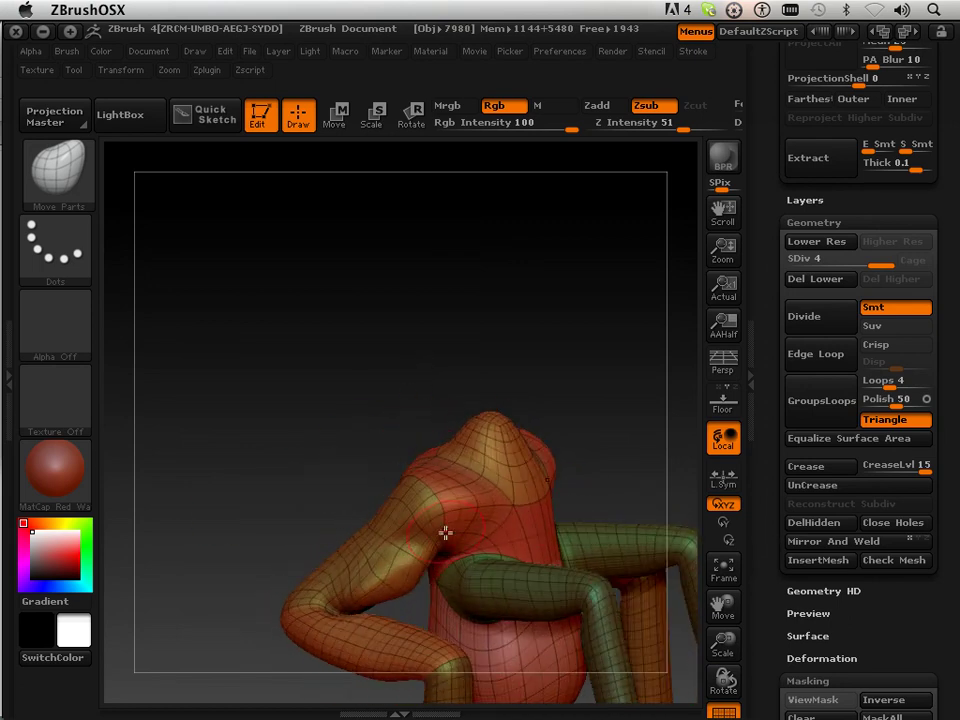
# - Build up a rounded deltoid mass at the top of the front upper arms with the Standard brush
pyautogui.moveTo(727, 650); pyautogui.dragTo(708, 622)
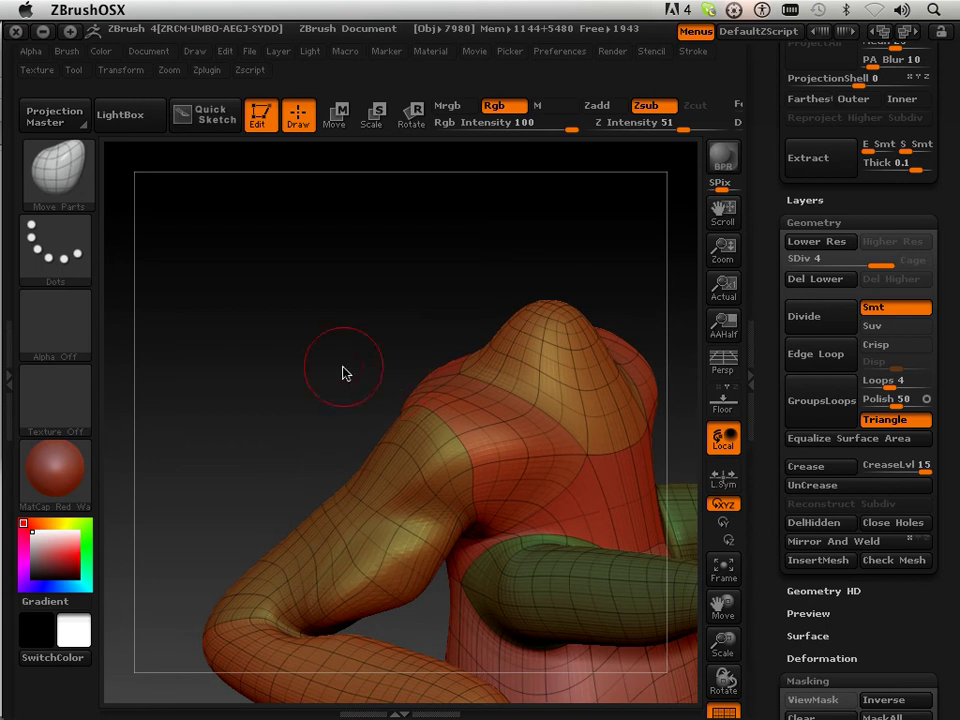
pyautogui.moveTo(339, 366); pyautogui.dragTo(442, 512)
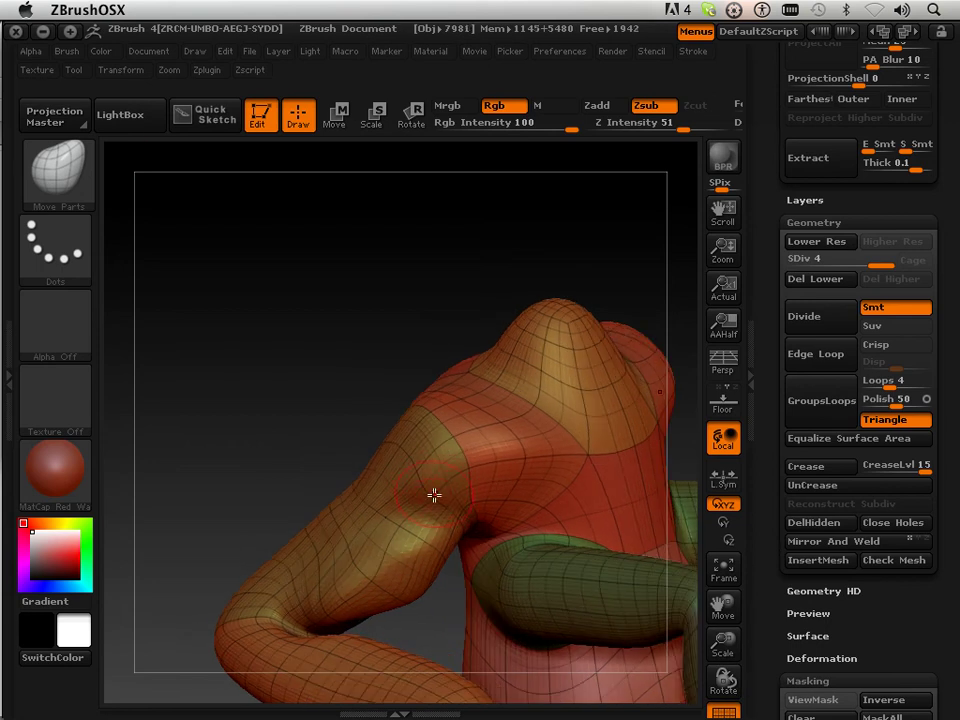
pyautogui.click(45, 175)
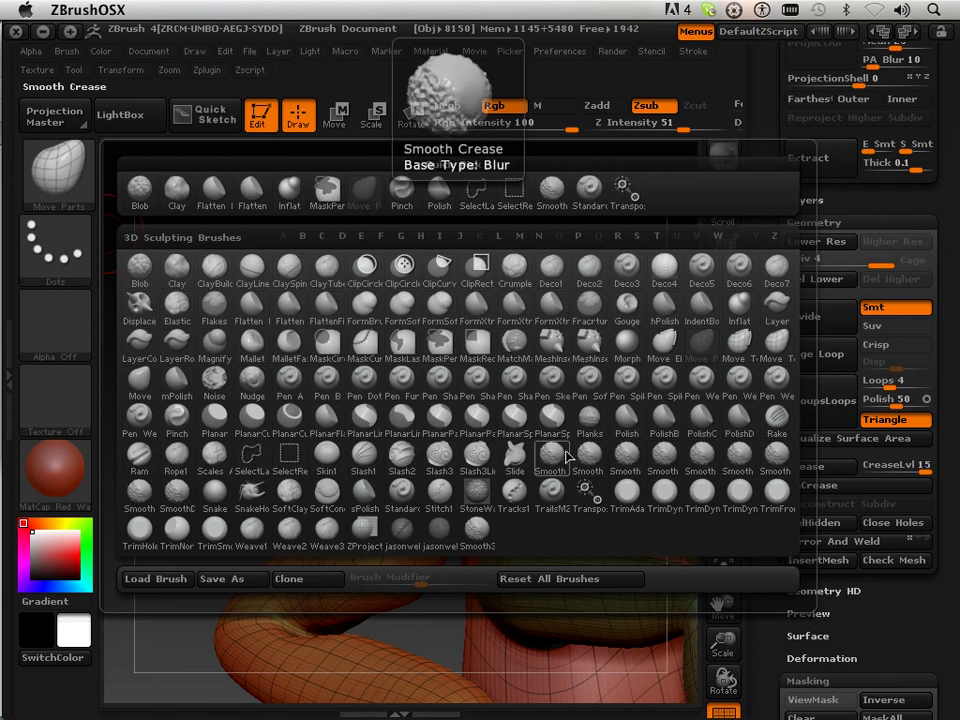
pyautogui.click(589, 188)
pyautogui.moveTo(575, 217)
pyautogui.mouseDown()
pyautogui.moveTo(319, 379)
pyautogui.moveTo(400, 459)
pyautogui.moveTo(375, 467)
pyautogui.moveTo(377, 450)
pyautogui.moveTo(400, 474)
pyautogui.moveTo(381, 491)
pyautogui.moveTo(446, 457)
pyautogui.moveTo(379, 456)
pyautogui.moveTo(408, 485)
pyautogui.mouseUp()
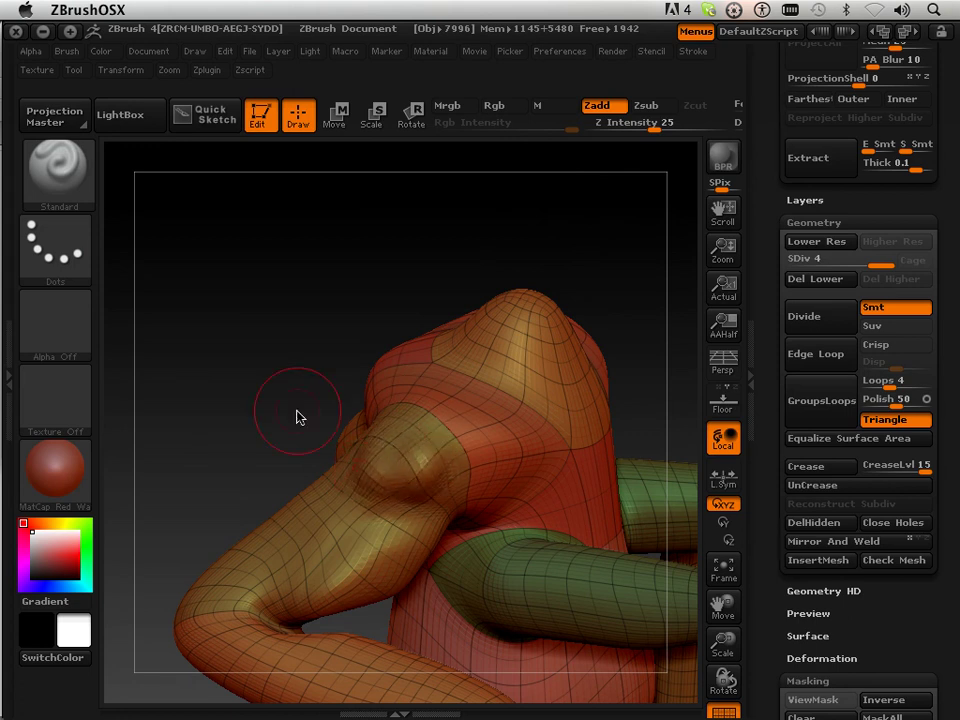
# - Draw the deltoids down to a tapered point over the outer upper arms with the Move Parts brush
pyautogui.click(57, 165)
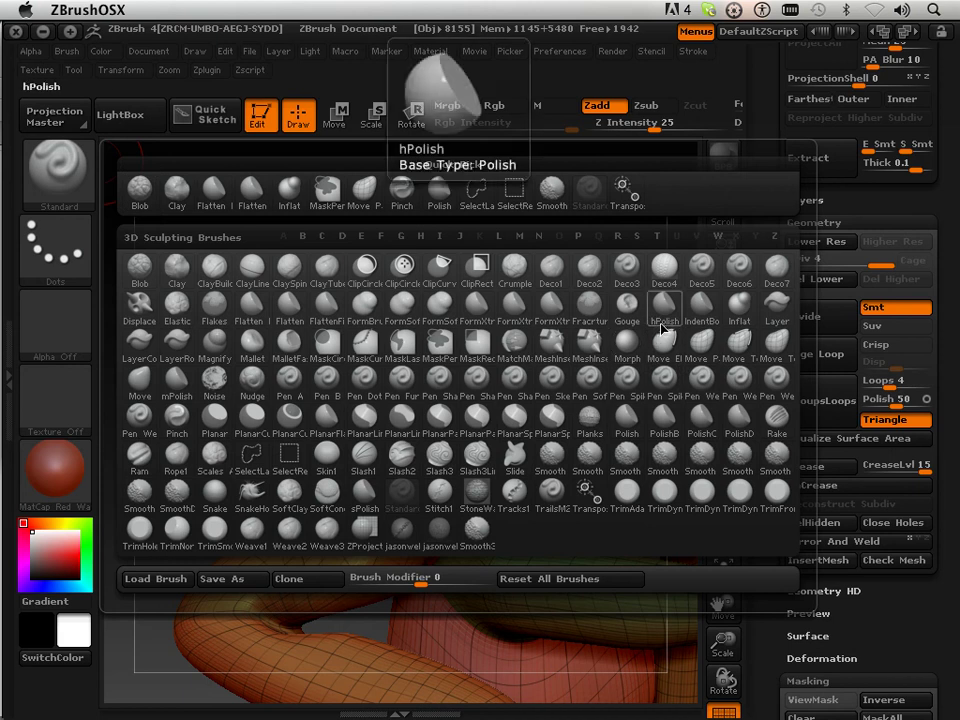
pyautogui.click(691, 346)
pyautogui.moveTo(292, 290); pyautogui.dragTo(289, 322)
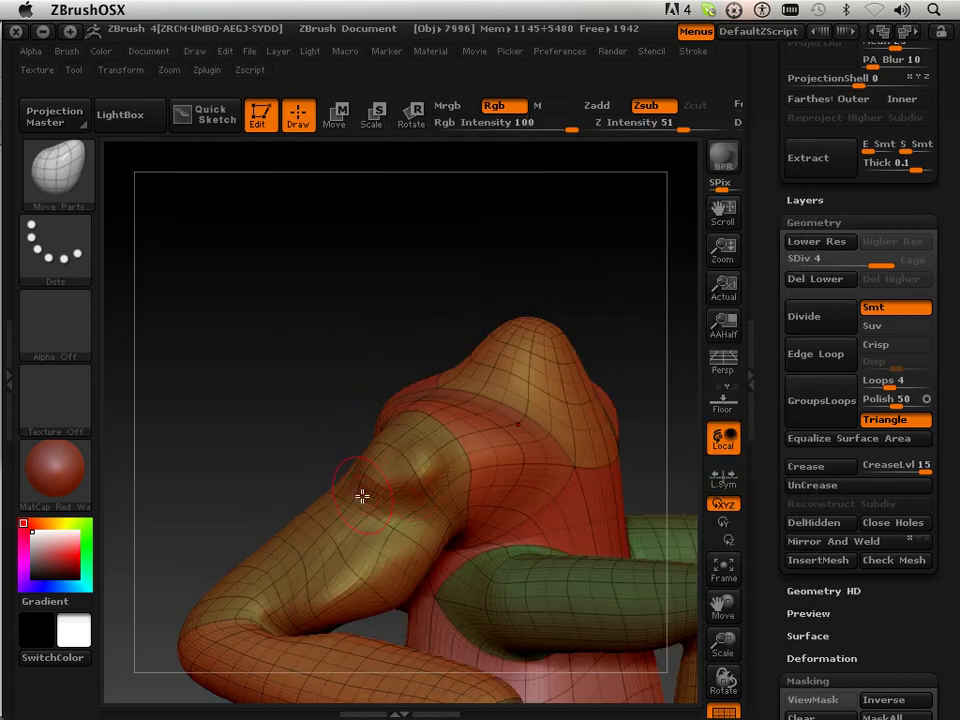
pyautogui.moveTo(360, 496); pyautogui.dragTo(331, 525)
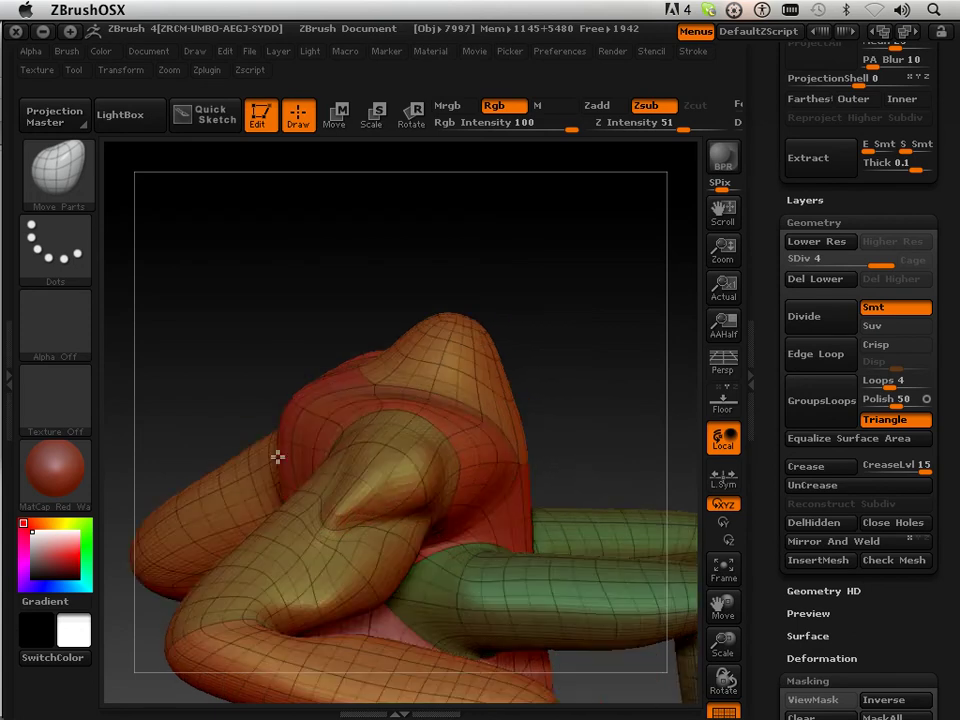
pyautogui.moveTo(278, 457); pyautogui.dragTo(310, 507)
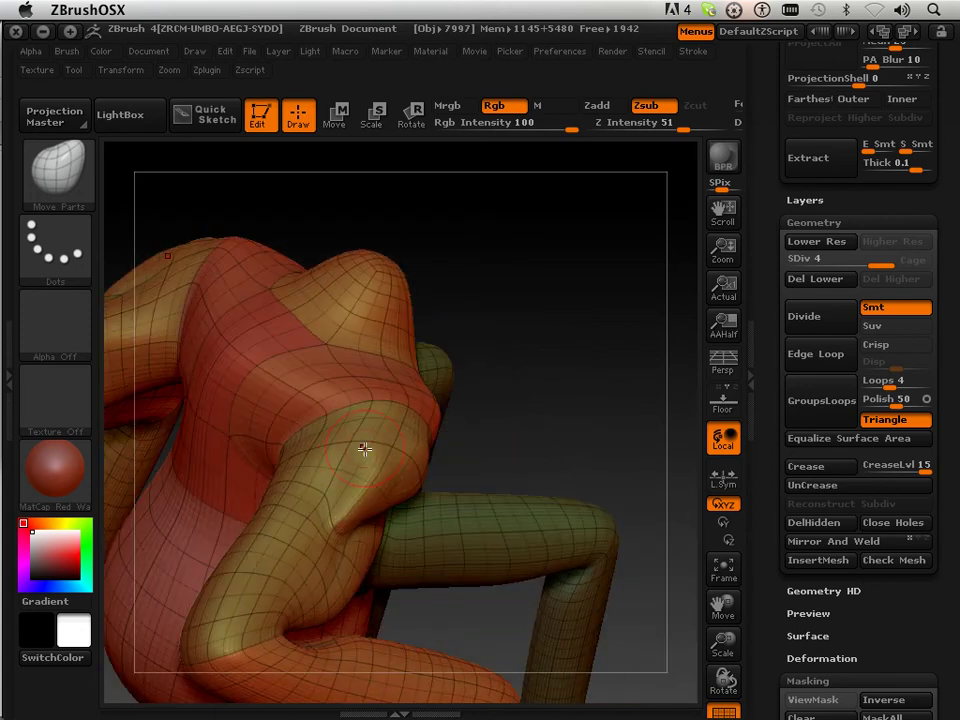
pyautogui.moveTo(351, 444); pyautogui.dragTo(336, 469)
pyautogui.moveTo(480, 407); pyautogui.dragTo(483, 413)
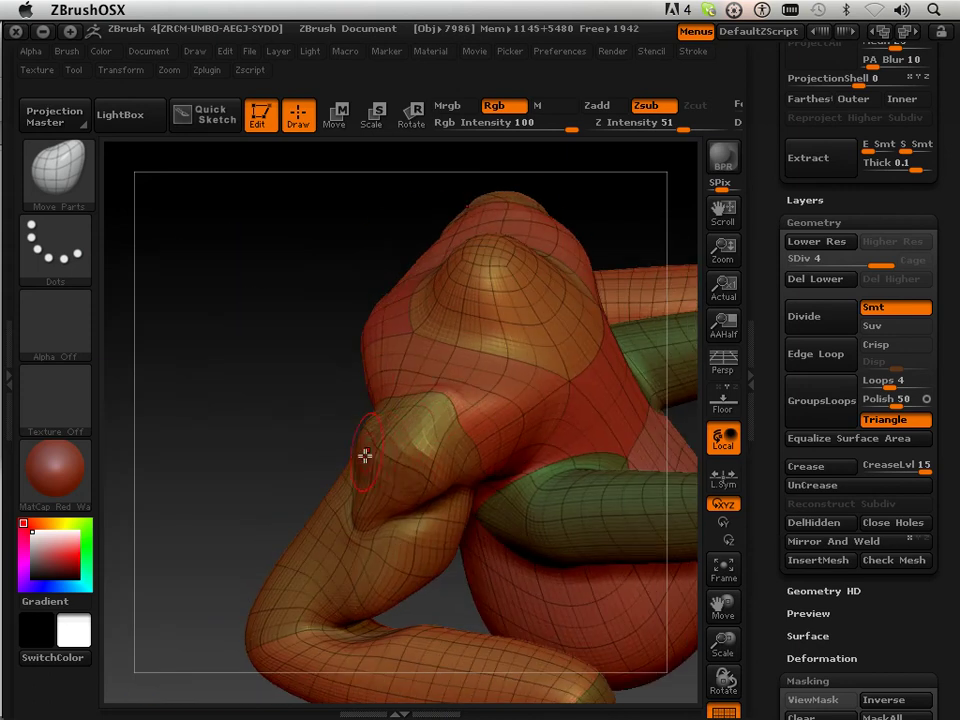
pyautogui.moveTo(313, 447); pyautogui.dragTo(292, 381)
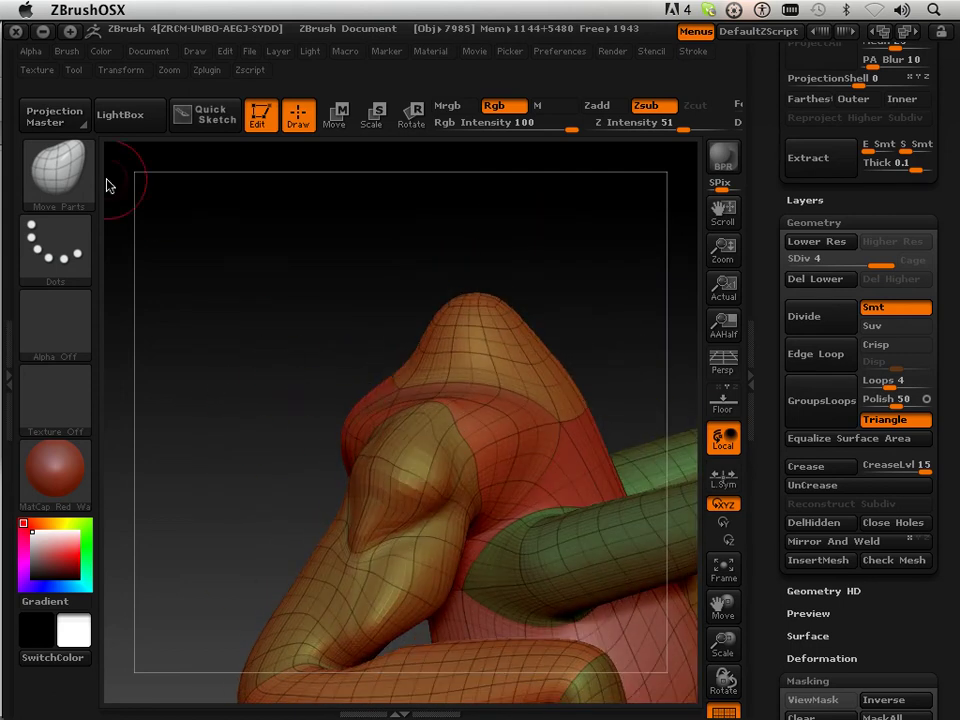
# - Tighten the crease between deltoid and biceps on the front arms with the Pinch brush
pyautogui.click(57, 168)
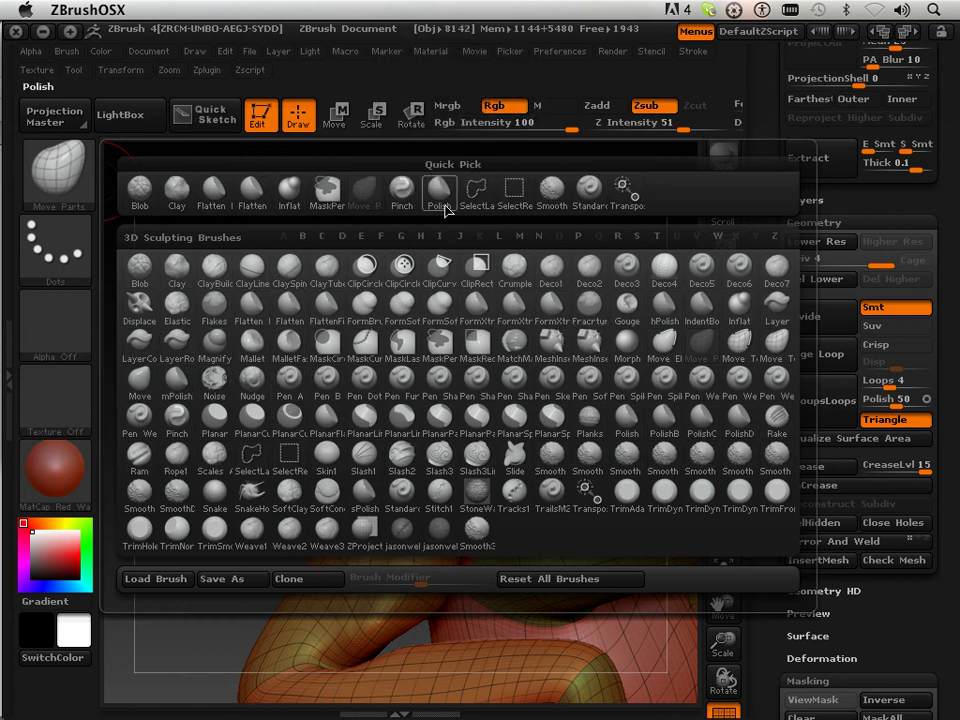
pyautogui.click(403, 201)
pyautogui.moveTo(246, 293)
pyautogui.mouseDown()
pyautogui.moveTo(204, 291)
pyautogui.moveTo(220, 280)
pyautogui.mouseUp()
pyautogui.click(692, 51)
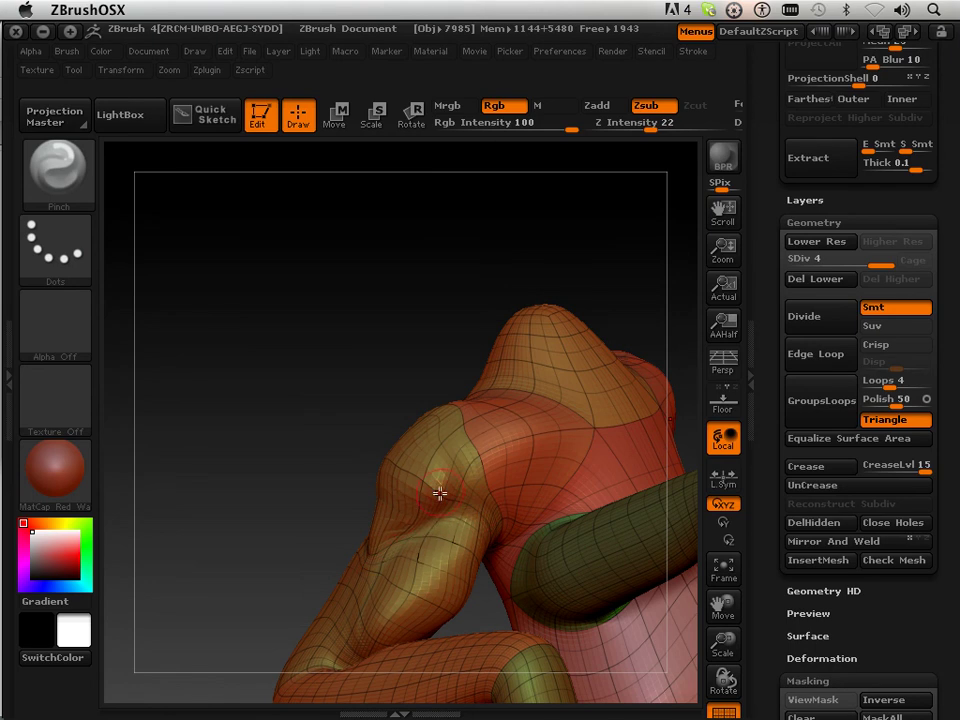
pyautogui.moveTo(376, 487); pyautogui.dragTo(387, 495)
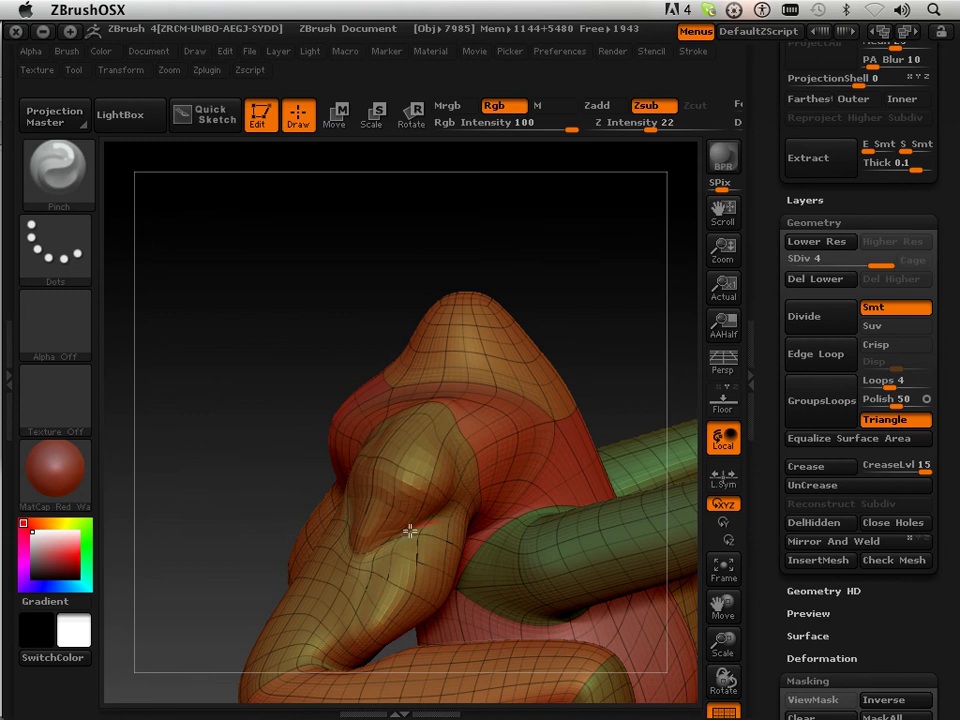
pyautogui.moveTo(284, 447)
pyautogui.mouseDown()
pyautogui.moveTo(240, 411)
pyautogui.moveTo(240, 403)
pyautogui.moveTo(270, 420)
pyautogui.moveTo(282, 355)
pyautogui.moveTo(221, 392)
pyautogui.moveTo(242, 422)
pyautogui.moveTo(288, 449)
pyautogui.mouseUp()
pyautogui.moveTo(726, 617); pyautogui.dragTo(680, 552)
pyautogui.moveTo(251, 410)
pyautogui.mouseDown()
pyautogui.moveTo(258, 396)
pyautogui.moveTo(292, 400)
pyautogui.moveTo(300, 388)
pyautogui.moveTo(300, 399)
pyautogui.moveTo(324, 345)
pyautogui.moveTo(337, 358)
pyautogui.moveTo(326, 369)
pyautogui.moveTo(300, 366)
pyautogui.mouseUp()
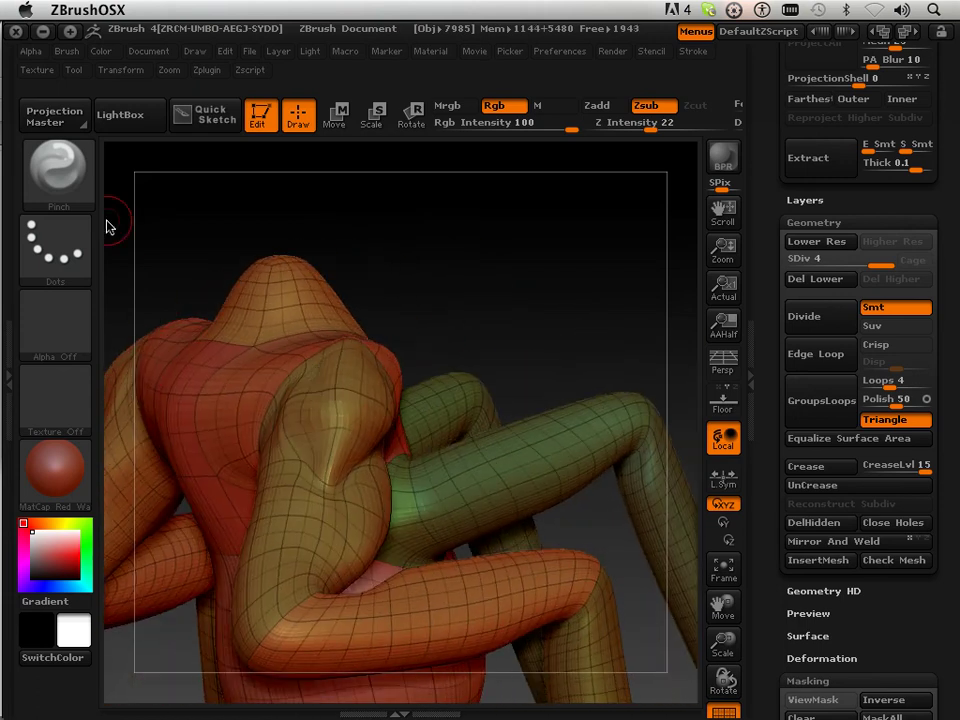
# - Add raised muscle ridges to the deltoids and the backs of the front upper arms with the Standard brush
pyautogui.click(57, 168)
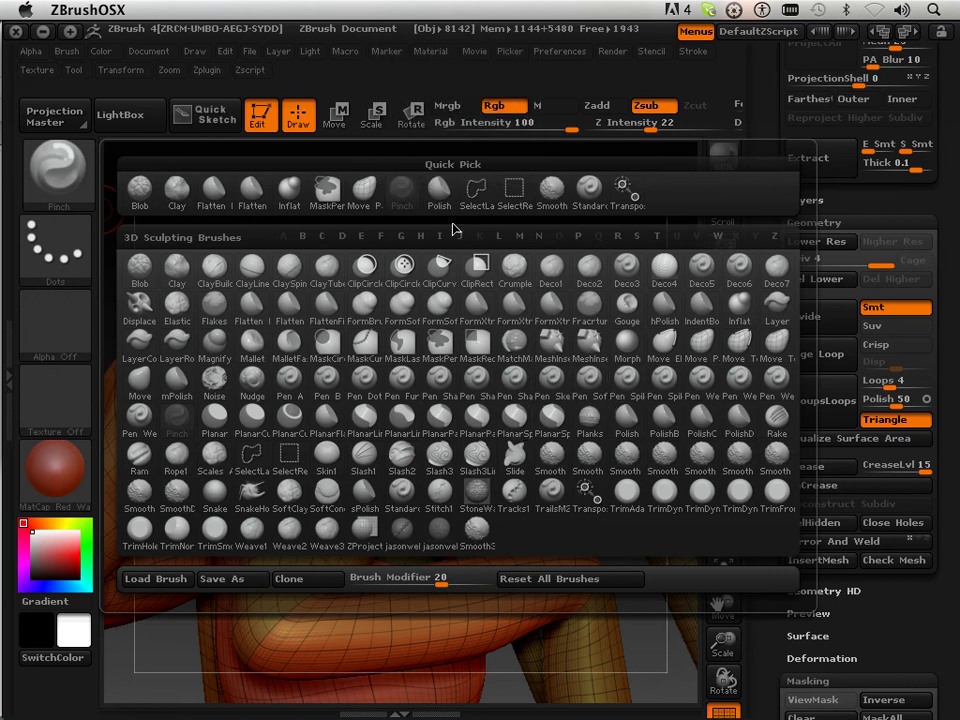
pyautogui.click(589, 190)
pyautogui.moveTo(589, 197)
pyautogui.mouseDown()
pyautogui.moveTo(516, 306)
pyautogui.moveTo(522, 320)
pyautogui.moveTo(512, 333)
pyautogui.mouseUp()
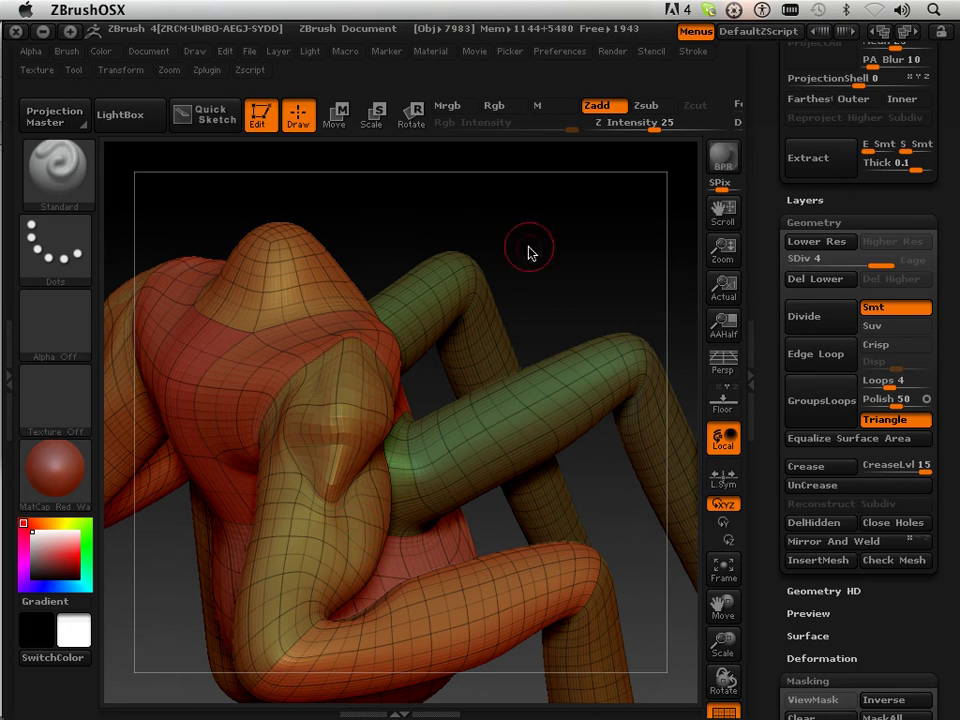
pyautogui.moveTo(717, 605); pyautogui.dragTo(812, 553)
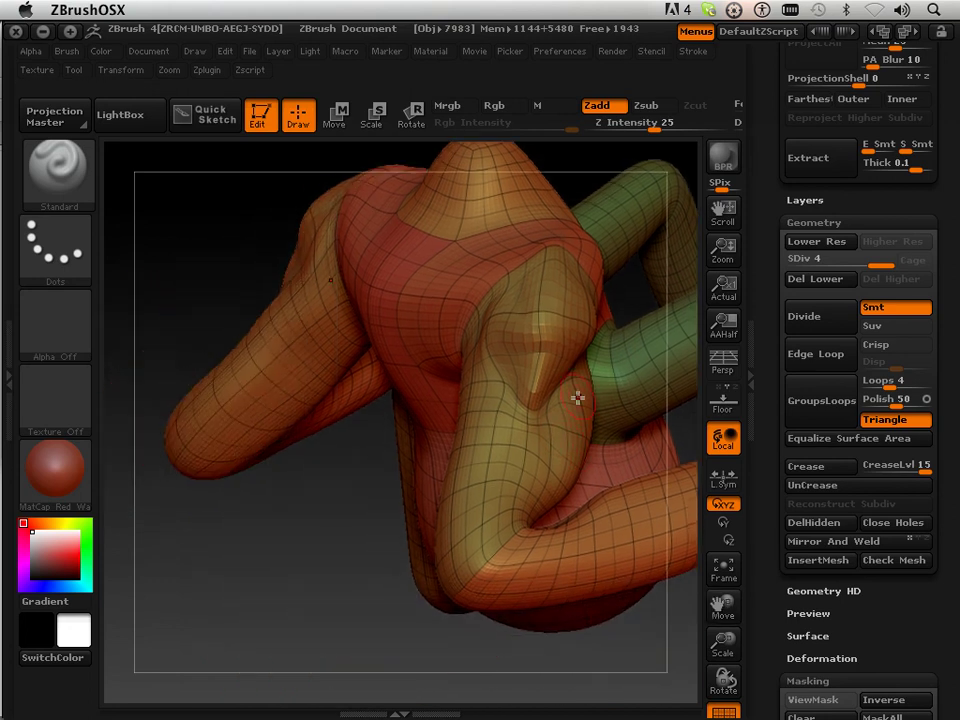
pyautogui.moveTo(348, 598); pyautogui.dragTo(398, 577)
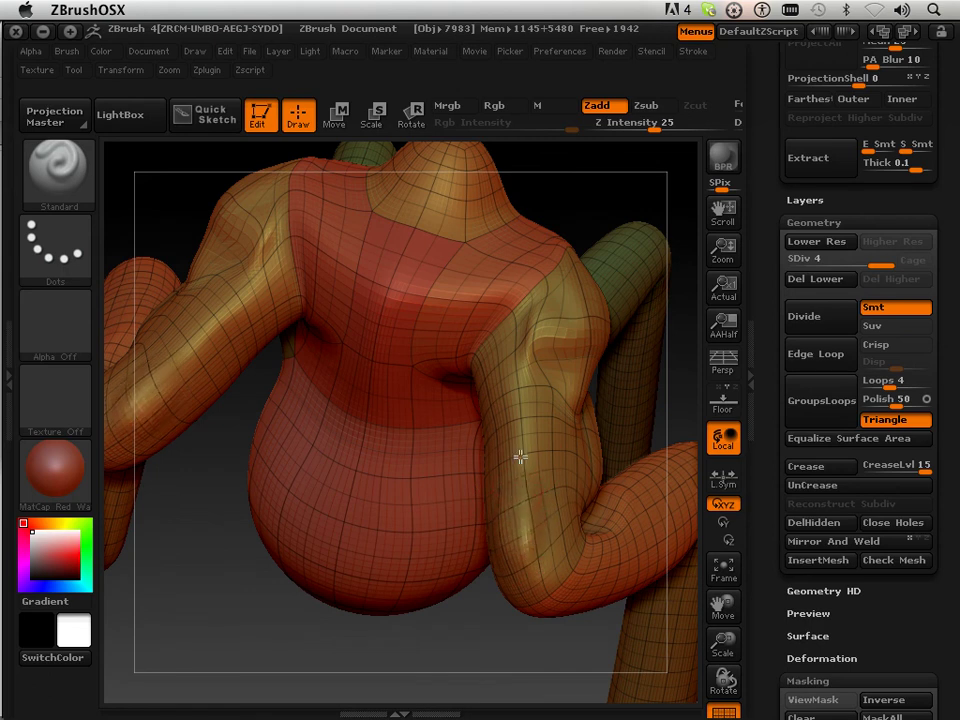
pyautogui.moveTo(506, 489); pyautogui.dragTo(500, 609)
pyautogui.moveTo(489, 696); pyautogui.dragTo(520, 513)
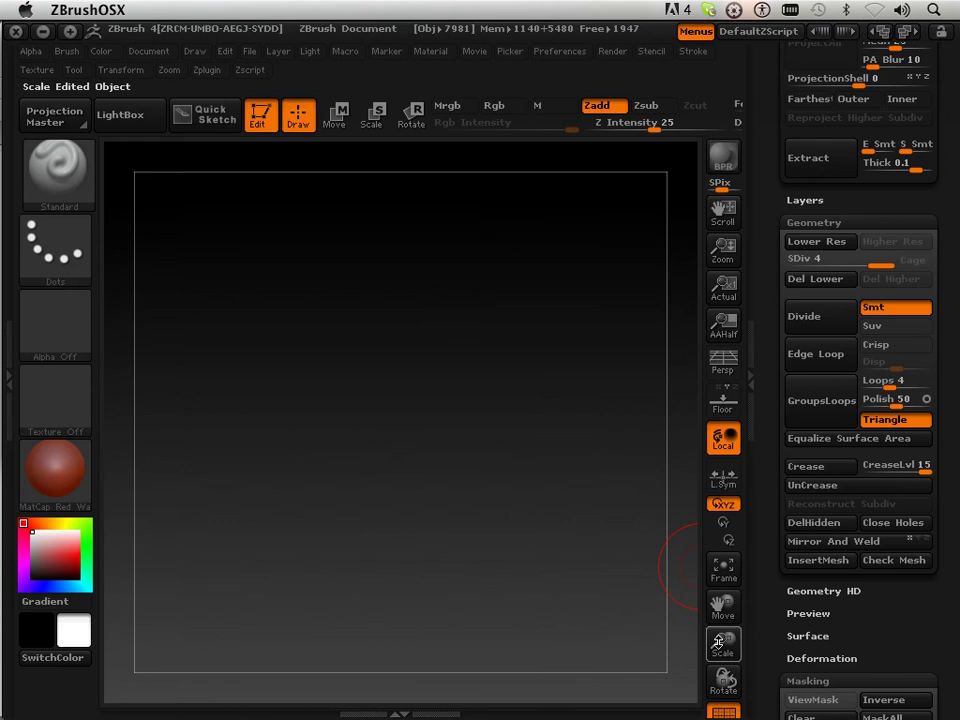
# - Reshape the backs of the front upper arms down toward the elbows with the Move Parts brush
pyautogui.press('f')
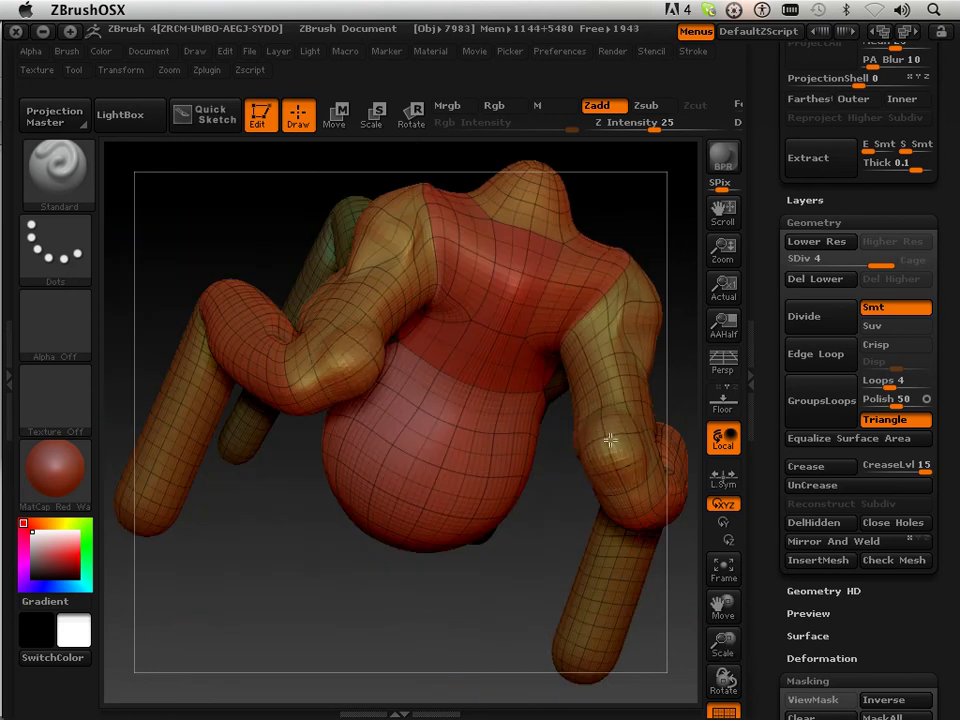
pyautogui.moveTo(532, 582); pyautogui.dragTo(483, 598)
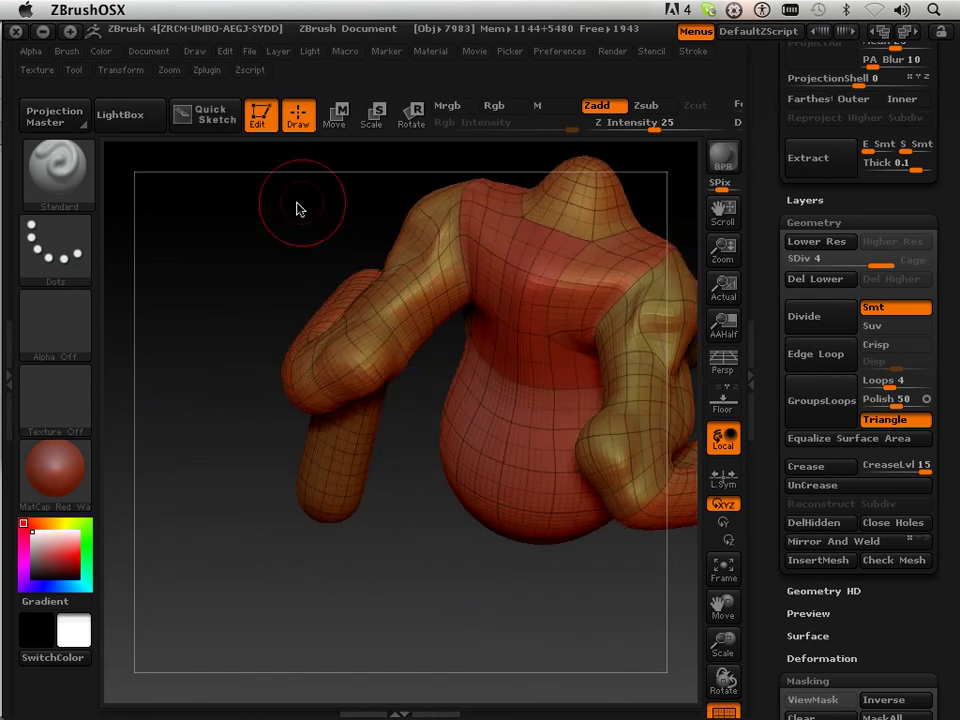
pyautogui.click(55, 145)
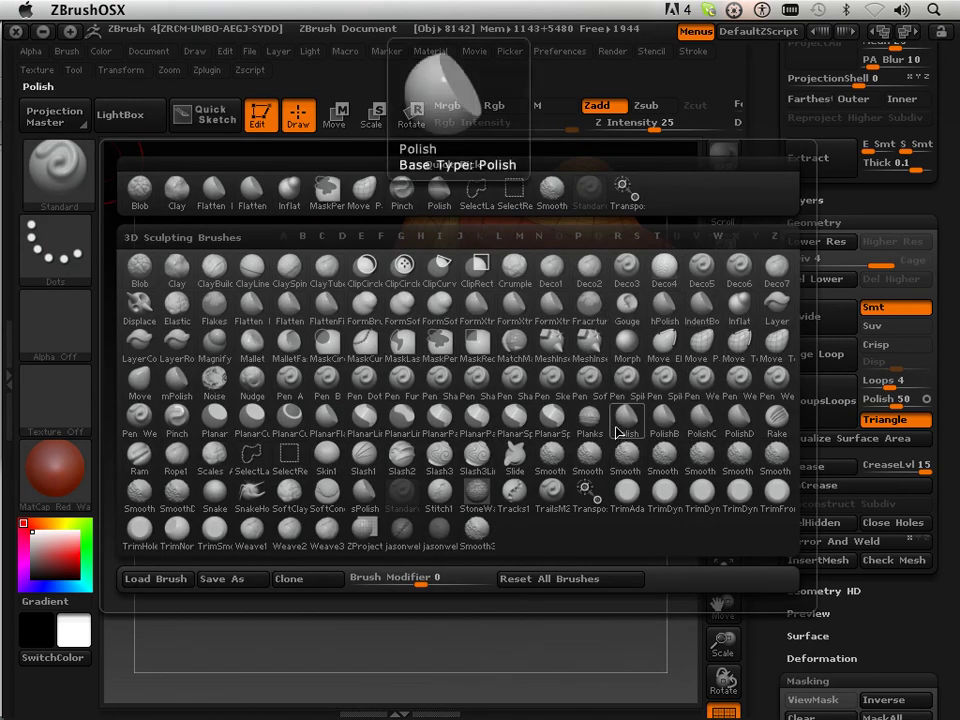
pyautogui.click(700, 342)
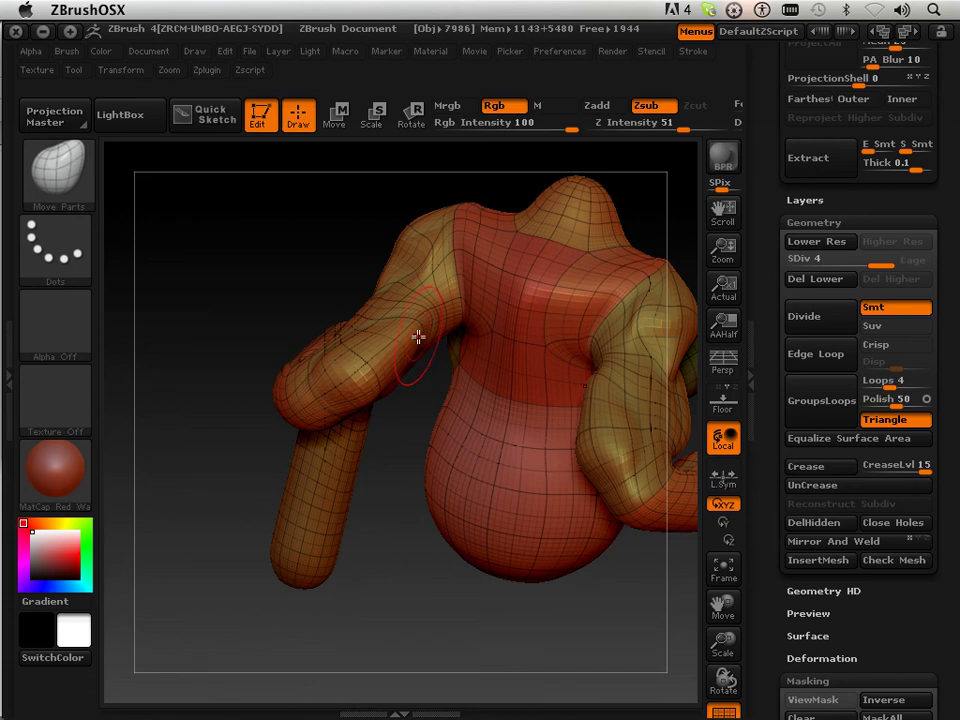
pyautogui.moveTo(394, 441); pyautogui.dragTo(348, 523)
pyautogui.moveTo(267, 522); pyautogui.dragTo(350, 480)
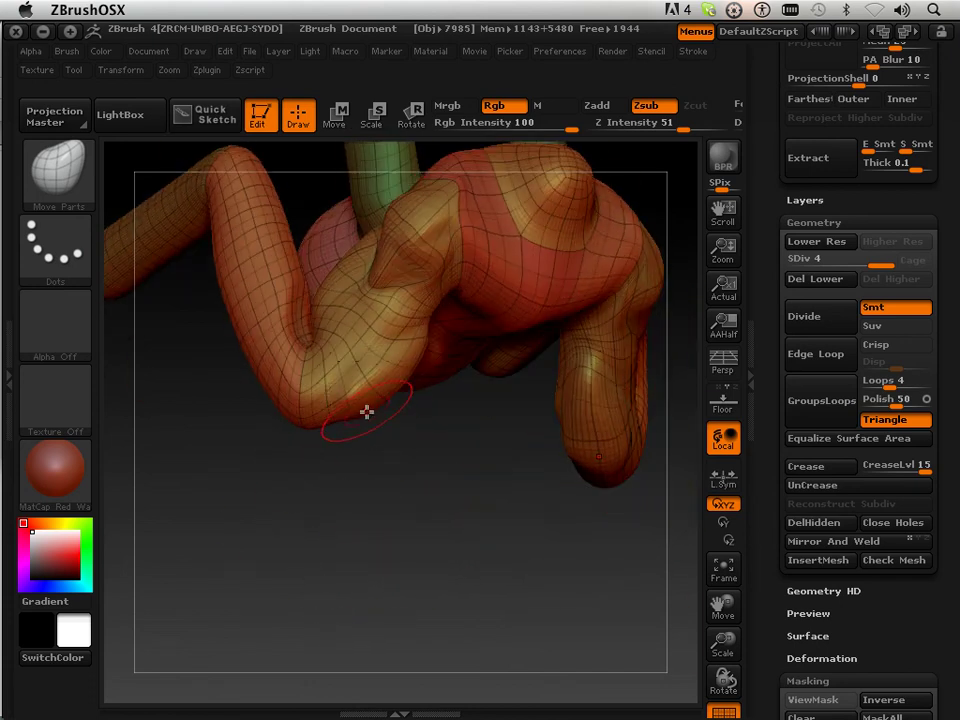
pyautogui.moveTo(366, 414)
pyautogui.mouseDown()
pyautogui.moveTo(387, 479)
pyautogui.moveTo(300, 430)
pyautogui.moveTo(369, 420)
pyautogui.mouseUp()
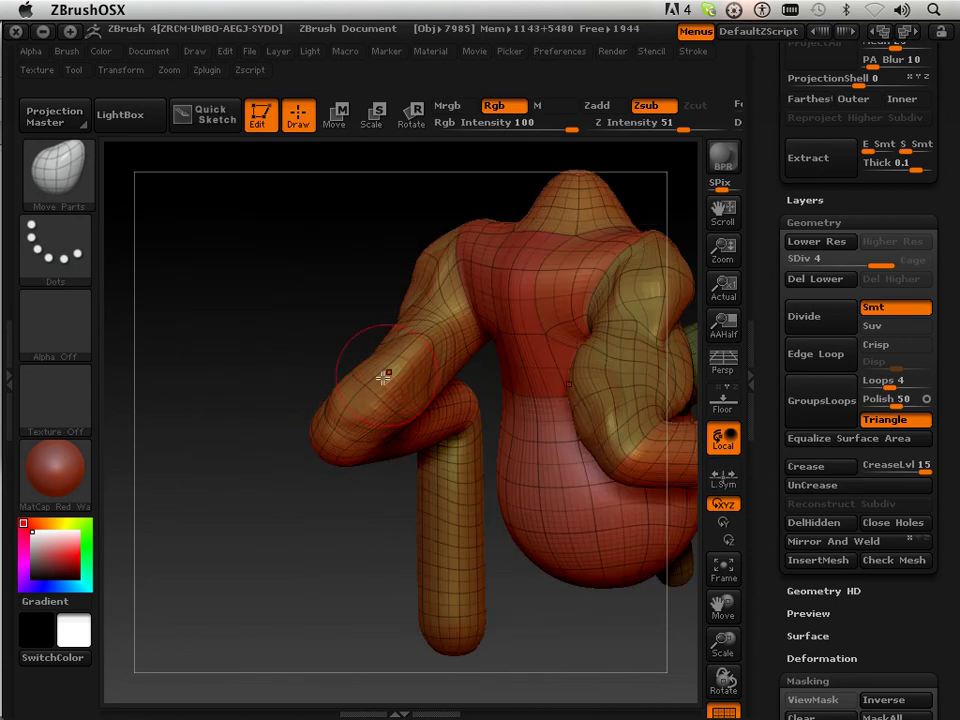
pyautogui.moveTo(310, 409); pyautogui.dragTo(369, 395)
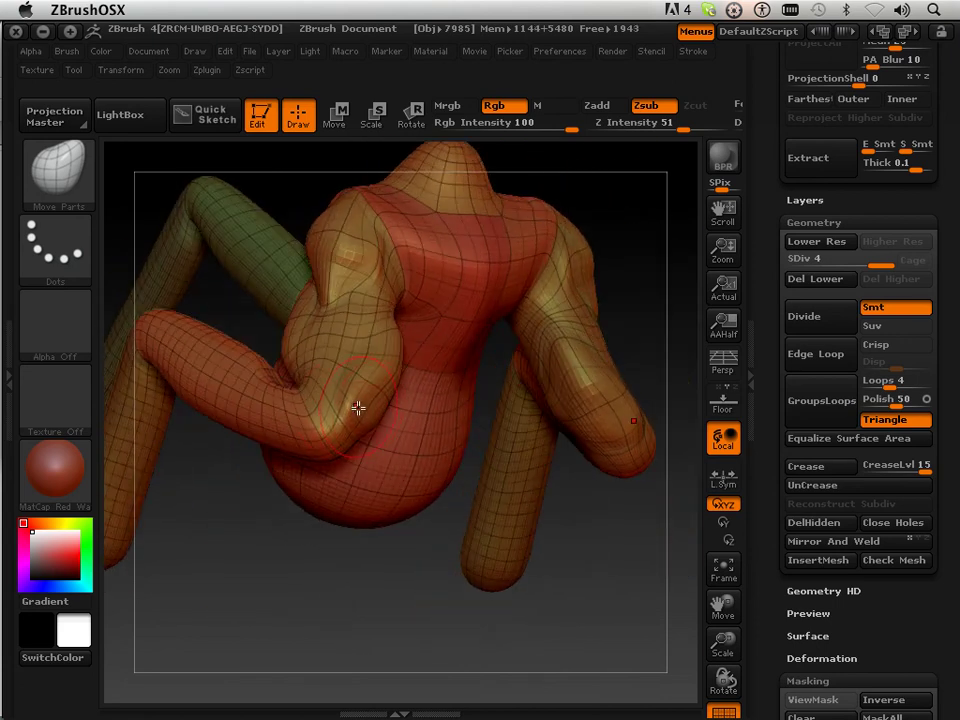
pyautogui.moveTo(418, 551)
pyautogui.mouseDown()
pyautogui.moveTo(369, 606)
pyautogui.moveTo(369, 403)
pyautogui.moveTo(361, 431)
pyautogui.mouseUp()
# - Smooth the triceps area on the inner backs of the front upper arms
pyautogui.press('shift')
pyautogui.moveTo(381, 544)
pyautogui.mouseDown()
pyautogui.moveTo(326, 525)
pyautogui.moveTo(336, 522)
pyautogui.mouseUp()
pyautogui.press('shift')
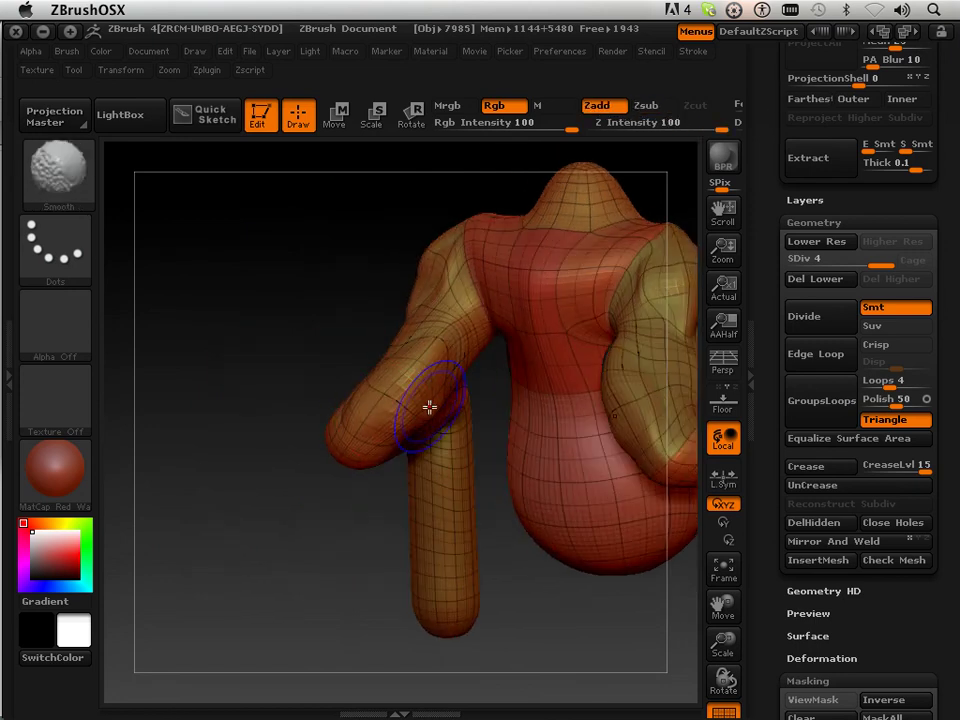
pyautogui.moveTo(300, 485)
pyautogui.mouseDown()
pyautogui.moveTo(253, 508)
pyautogui.moveTo(291, 514)
pyautogui.moveTo(320, 480)
pyautogui.mouseUp()
pyautogui.press('shift')
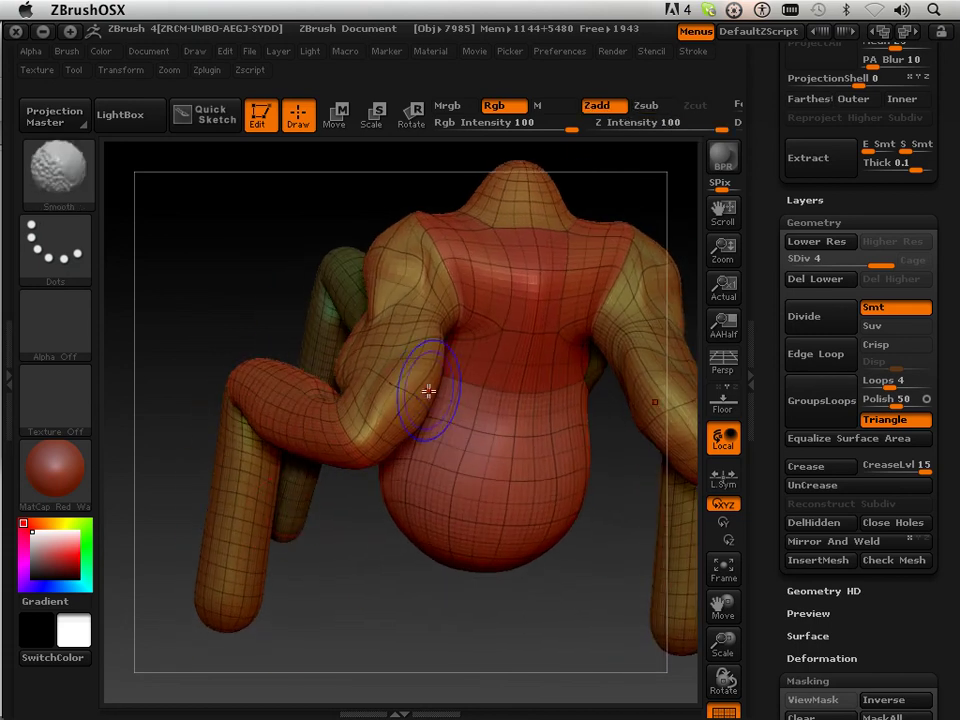
pyautogui.moveTo(388, 669); pyautogui.dragTo(386, 396)
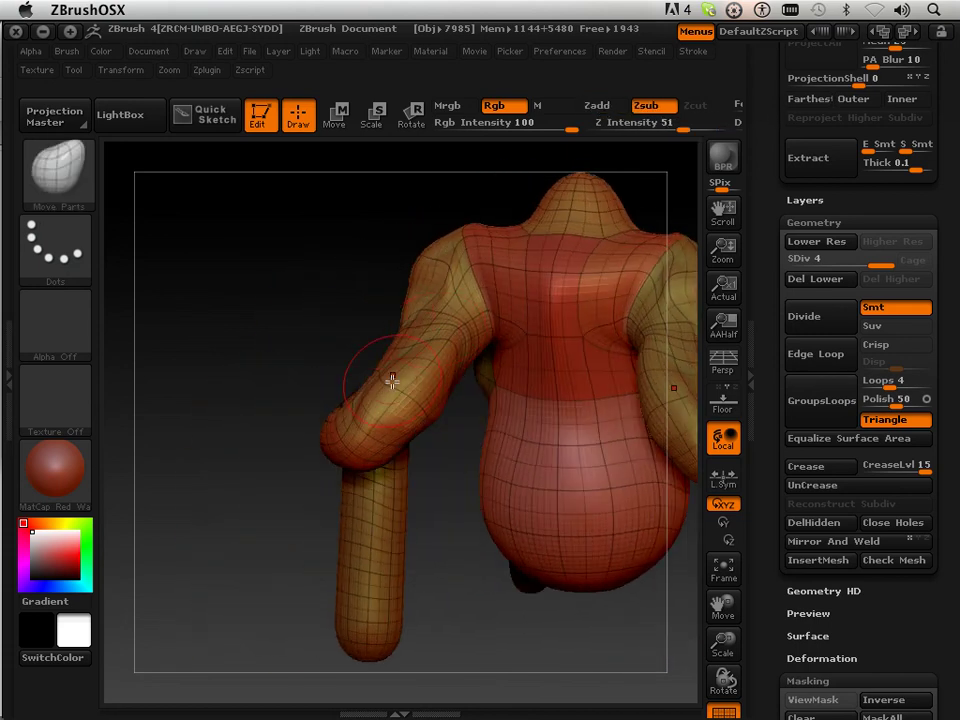
# - Flatten the backs of the front upper arms above the elbows with the Flatten brush
pyautogui.click(55, 168)
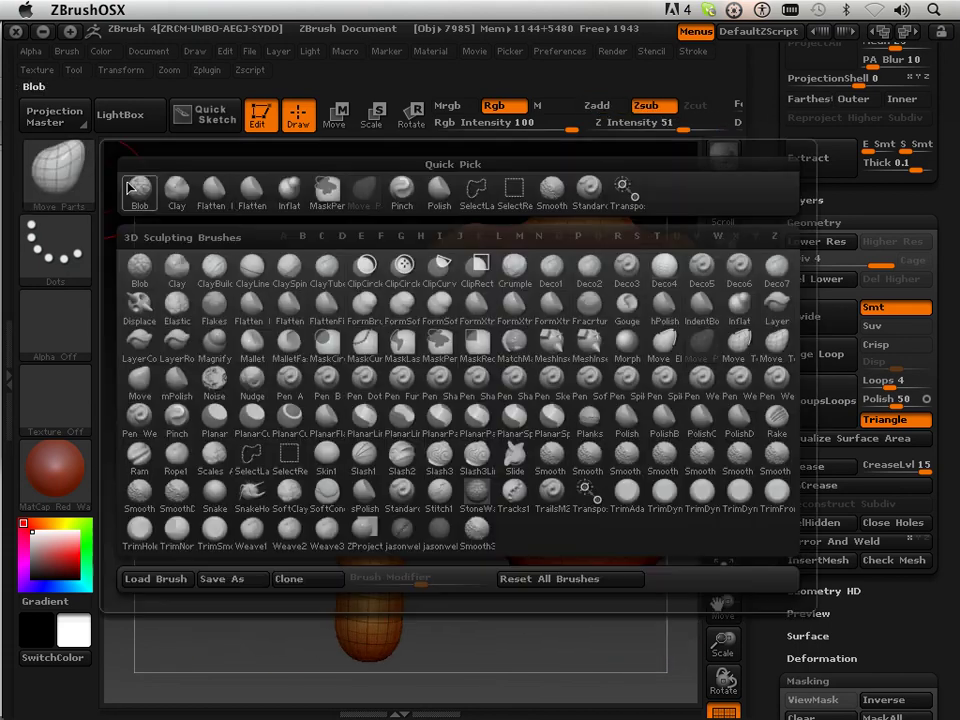
pyautogui.click(259, 205)
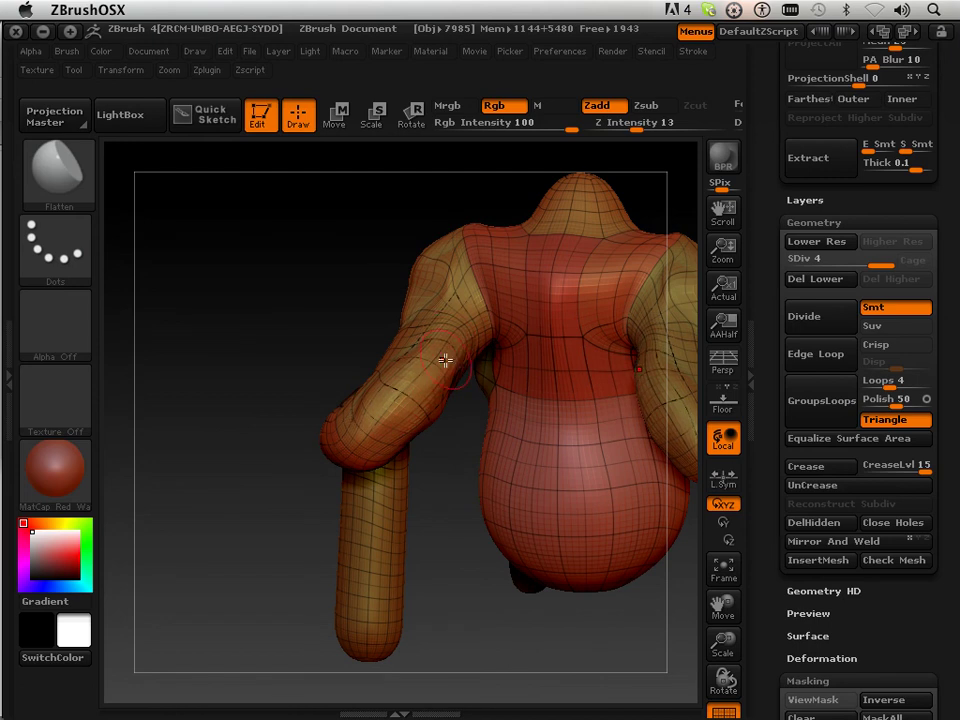
pyautogui.moveTo(248, 404); pyautogui.dragTo(271, 430)
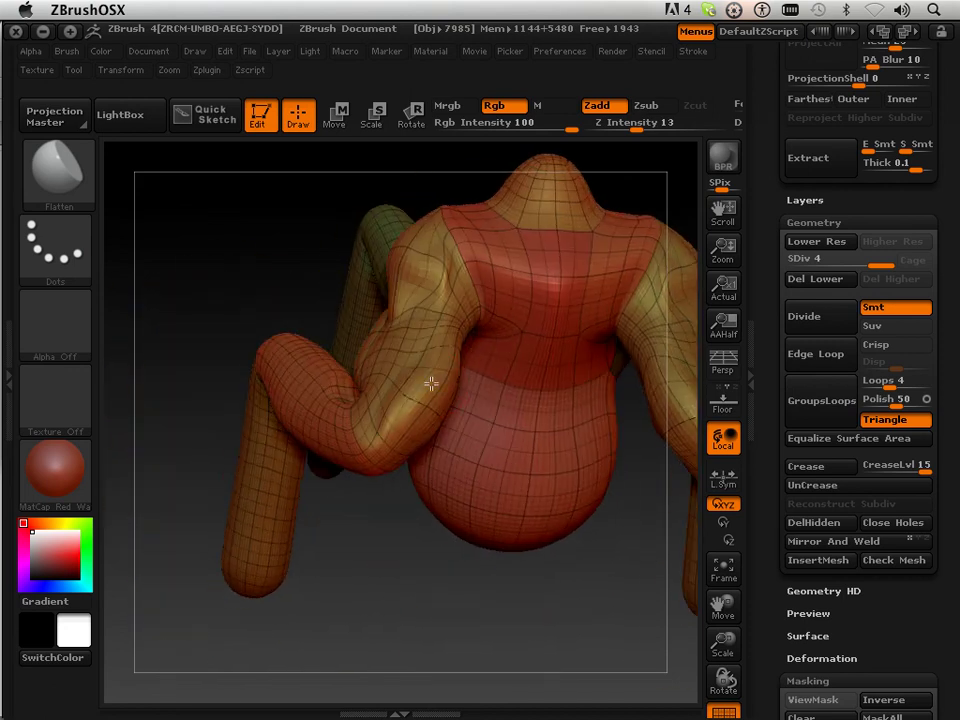
pyautogui.moveTo(285, 268); pyautogui.dragTo(469, 373)
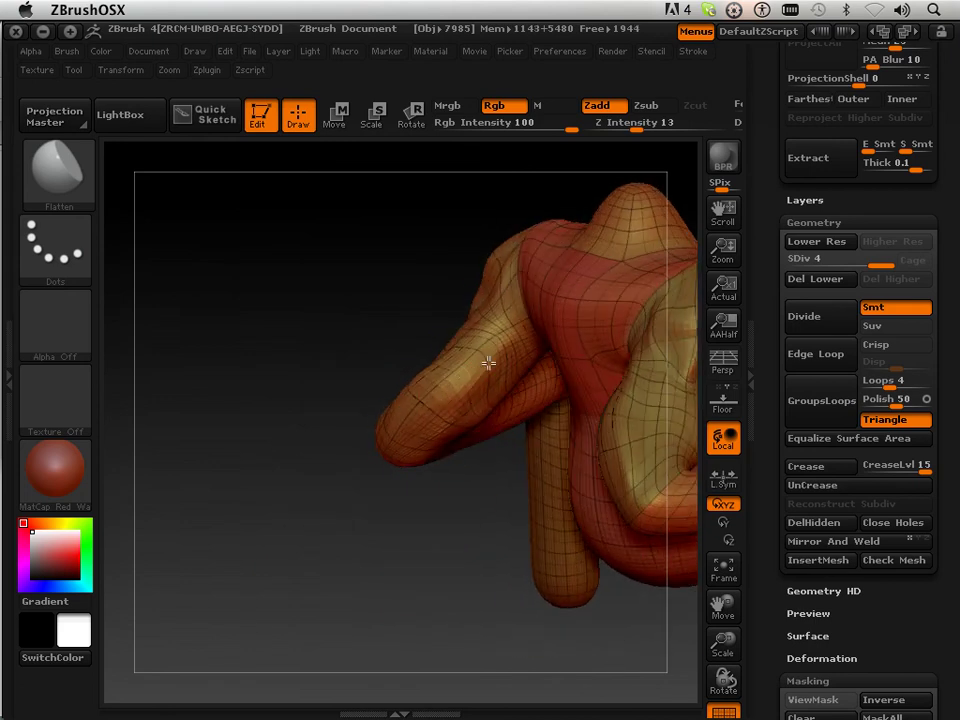
pyautogui.moveTo(260, 460); pyautogui.dragTo(423, 430)
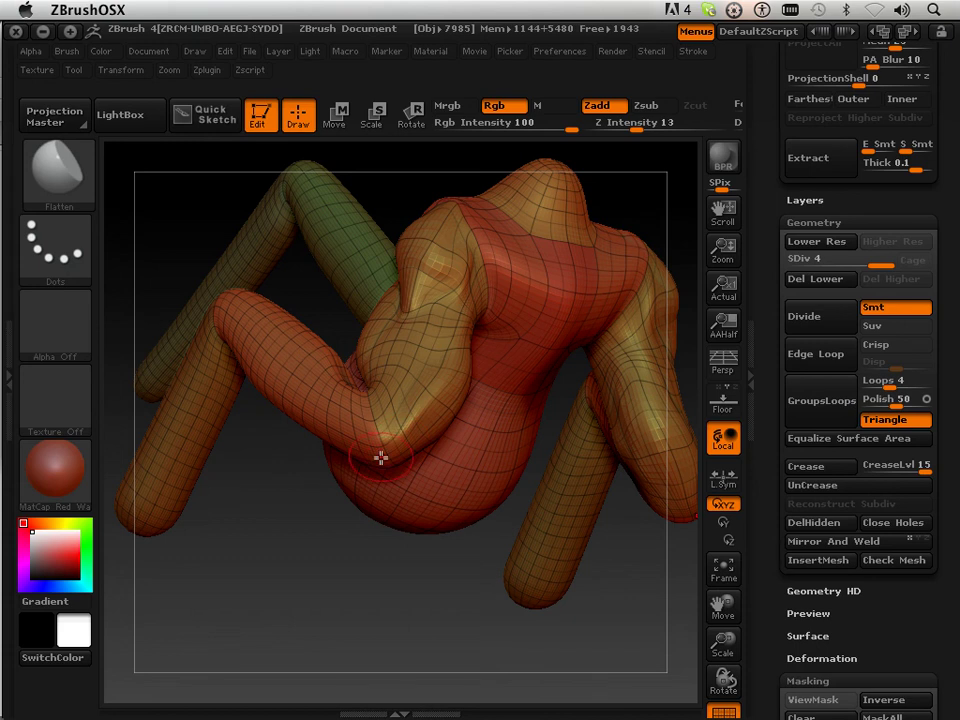
pyautogui.moveTo(330, 560); pyautogui.dragTo(302, 416)
# - Build up a bony bump at the front elbows with the Standard brush
pyautogui.click(70, 192)
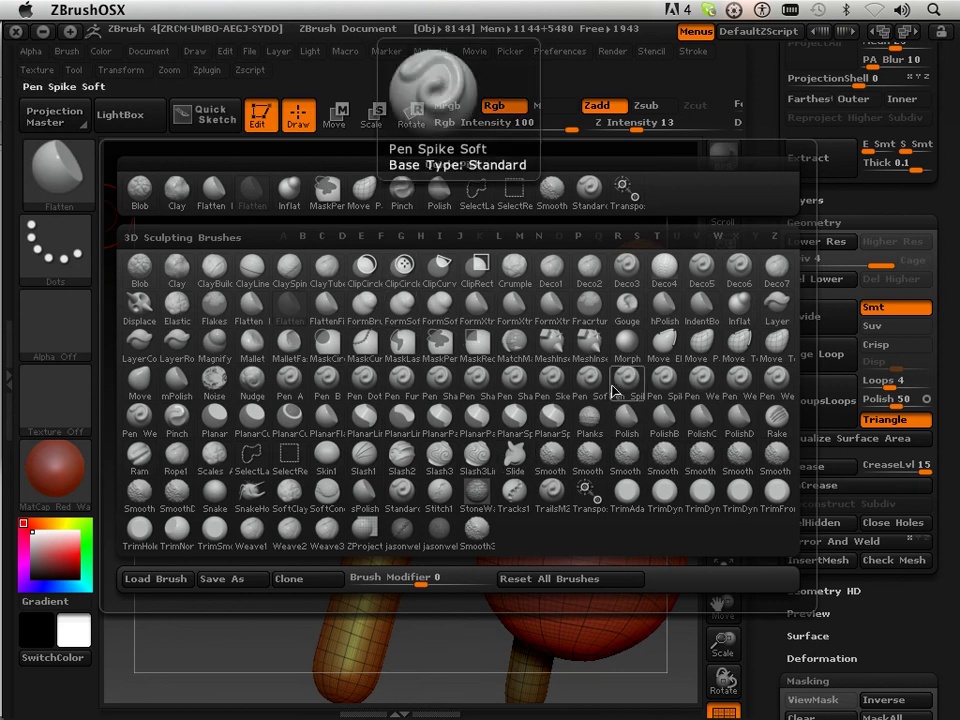
pyautogui.click(586, 192)
pyautogui.moveTo(579, 208)
pyautogui.mouseDown()
pyautogui.moveTo(251, 287)
pyautogui.moveTo(277, 341)
pyautogui.mouseUp()
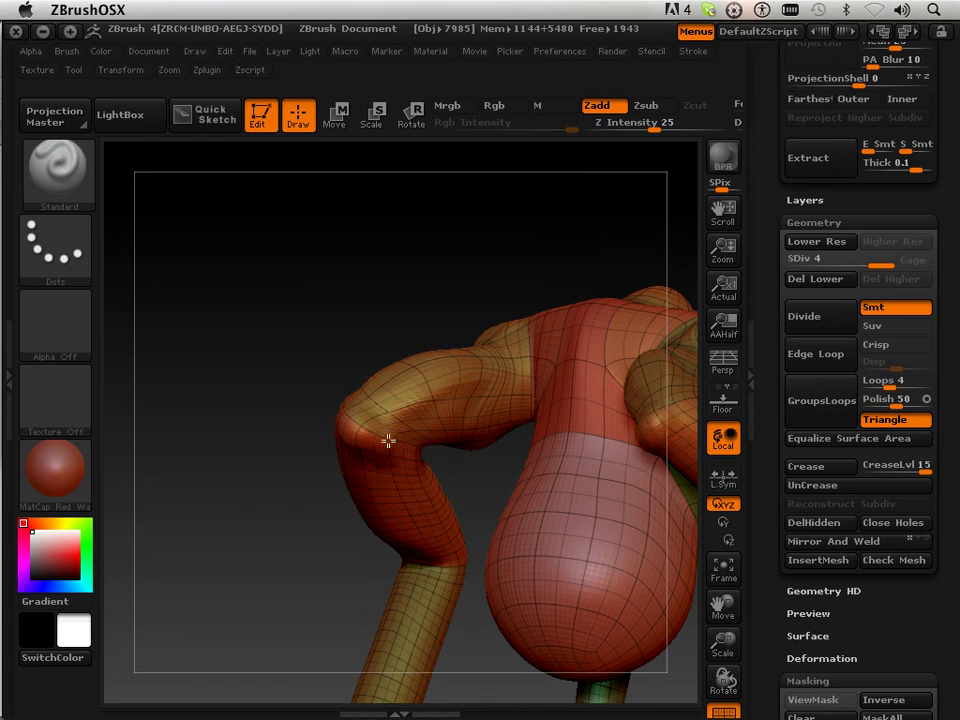
pyautogui.moveTo(330, 405)
pyautogui.mouseDown()
pyautogui.moveTo(296, 384)
pyautogui.moveTo(296, 371)
pyautogui.moveTo(326, 501)
pyautogui.moveTo(368, 465)
pyautogui.moveTo(347, 459)
pyautogui.moveTo(311, 375)
pyautogui.mouseUp()
# - Flatten and smooth the points of the front elbows with the Flatten and Smooth brushes
pyautogui.click(55, 182)
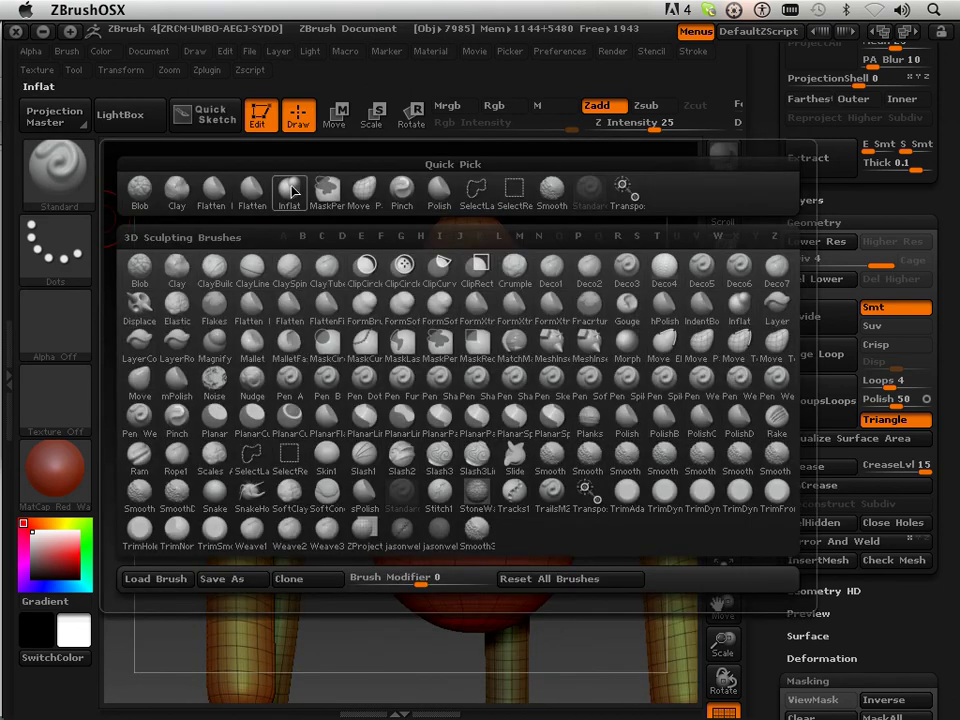
pyautogui.click(252, 188)
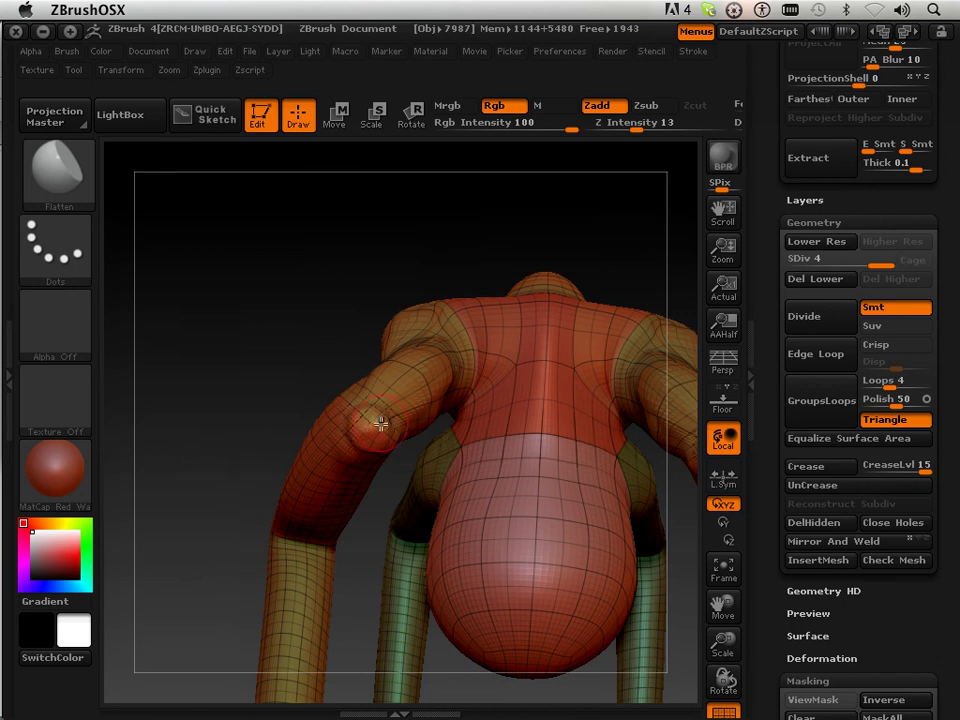
pyautogui.moveTo(368, 452); pyautogui.dragTo(374, 413)
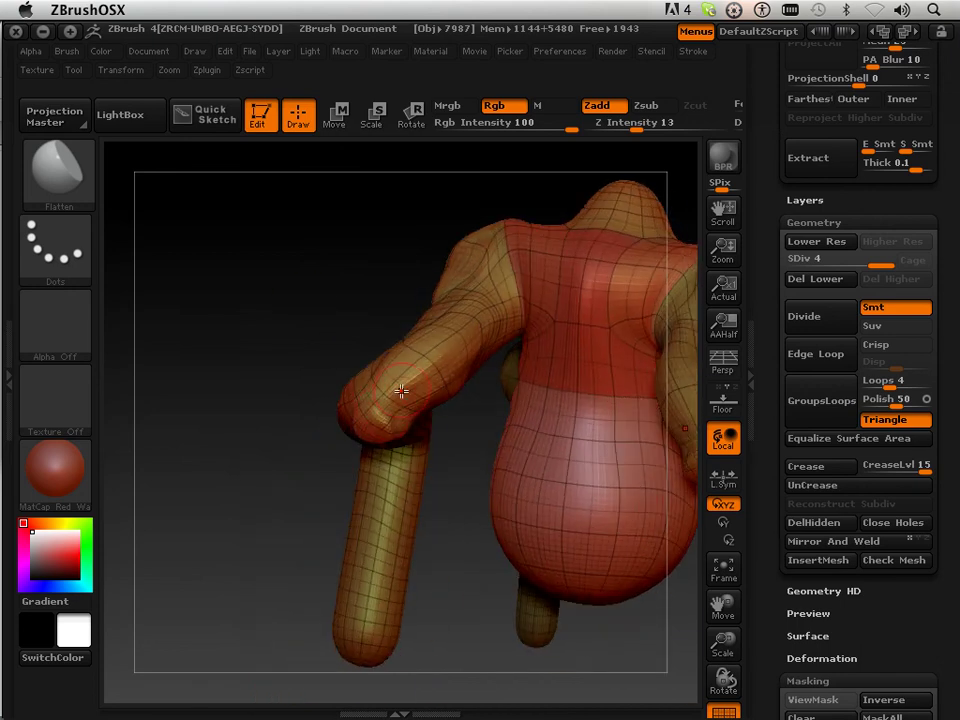
pyautogui.moveTo(242, 403); pyautogui.dragTo(386, 407)
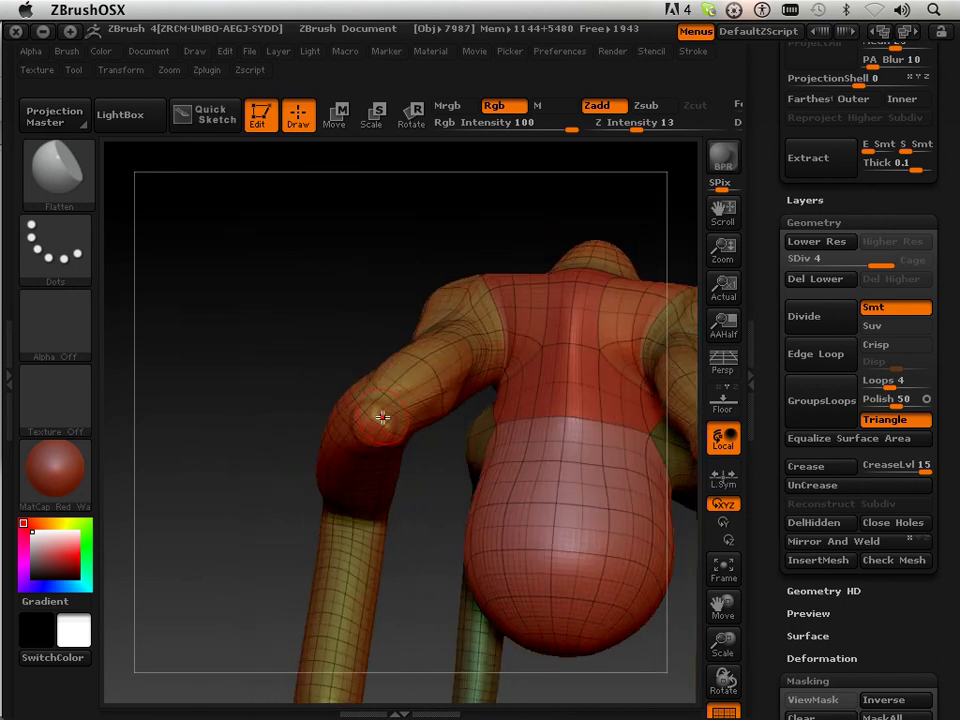
pyautogui.press('shift')
pyautogui.press('shift')
# - Pull the front elbows into a more pointed shape with the Move Parts brush and smooth the surface around them
pyautogui.click(57, 170)
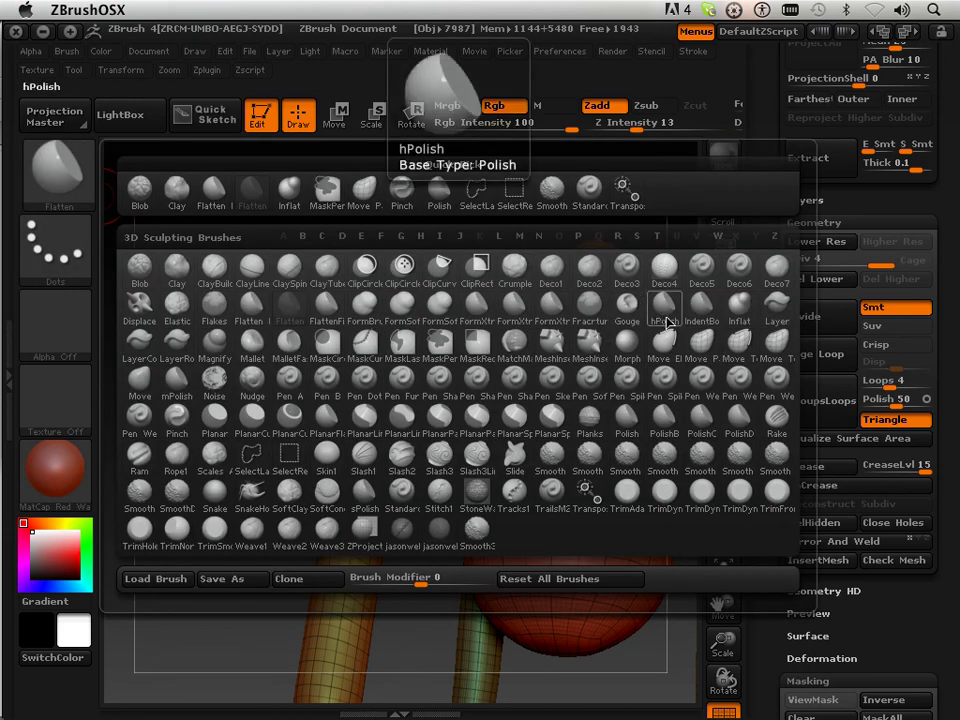
pyautogui.click(700, 345)
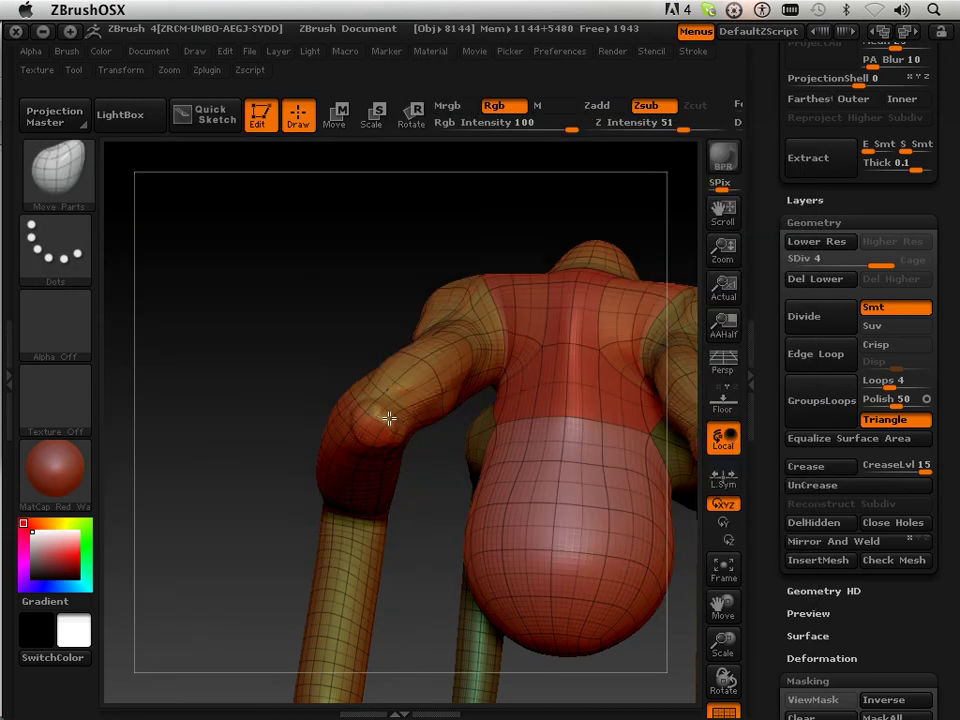
pyautogui.moveTo(288, 400)
pyautogui.mouseDown()
pyautogui.moveTo(322, 280)
pyautogui.moveTo(356, 392)
pyautogui.mouseUp()
pyautogui.press('shift')
pyautogui.moveTo(366, 302); pyautogui.dragTo(375, 410)
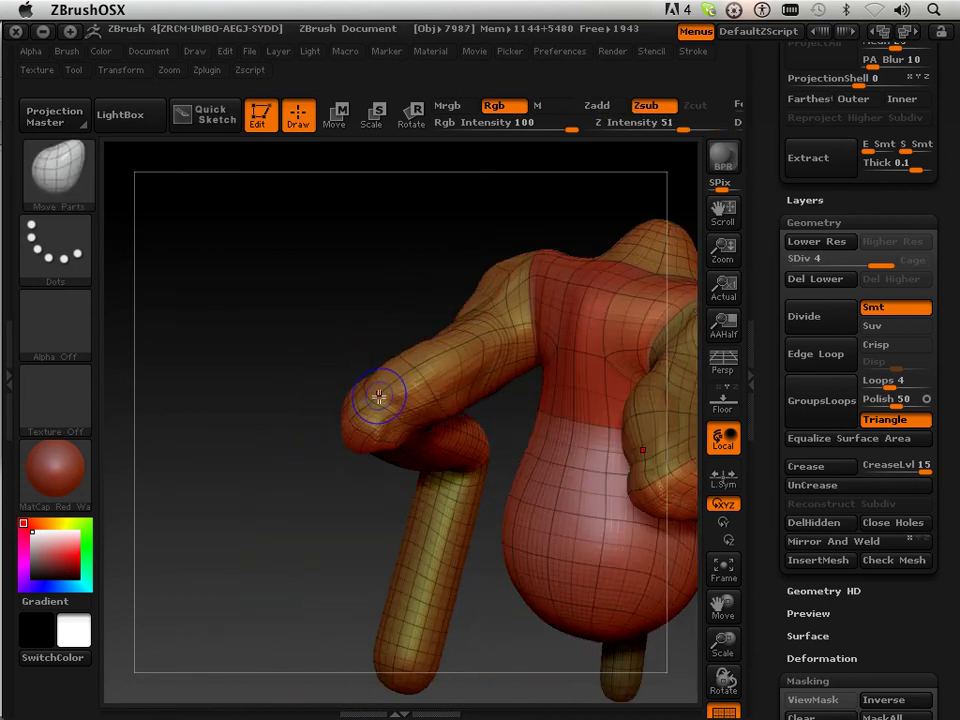
pyautogui.moveTo(279, 510)
pyautogui.mouseDown()
pyautogui.moveTo(306, 416)
pyautogui.moveTo(347, 467)
pyautogui.moveTo(342, 504)
pyautogui.moveTo(336, 461)
pyautogui.mouseUp()
pyautogui.moveTo(647, 289)
pyautogui.mouseDown()
pyautogui.moveTo(529, 287)
pyautogui.moveTo(489, 249)
pyautogui.moveTo(521, 225)
pyautogui.moveTo(465, 315)
pyautogui.mouseUp()
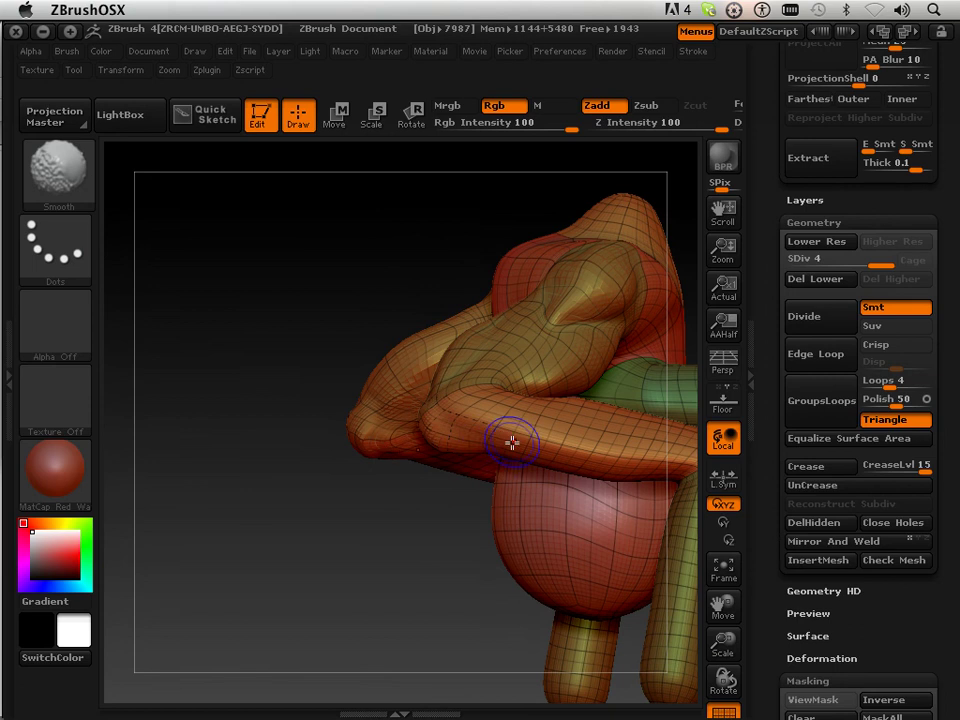
pyautogui.moveTo(305, 341)
pyautogui.mouseDown()
pyautogui.moveTo(311, 353)
pyautogui.moveTo(336, 330)
pyautogui.moveTo(332, 354)
pyautogui.moveTo(236, 266)
pyautogui.mouseUp()
pyautogui.click(85, 165)
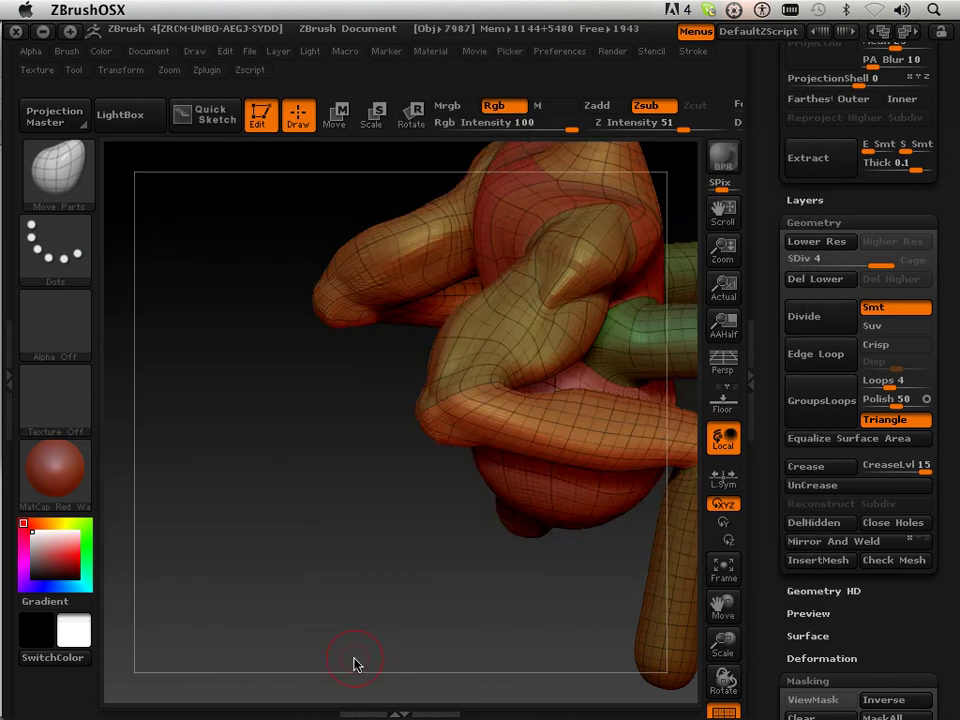
pyautogui.moveTo(354, 664)
pyautogui.mouseDown()
pyautogui.moveTo(369, 628)
pyautogui.moveTo(366, 553)
pyautogui.mouseUp()
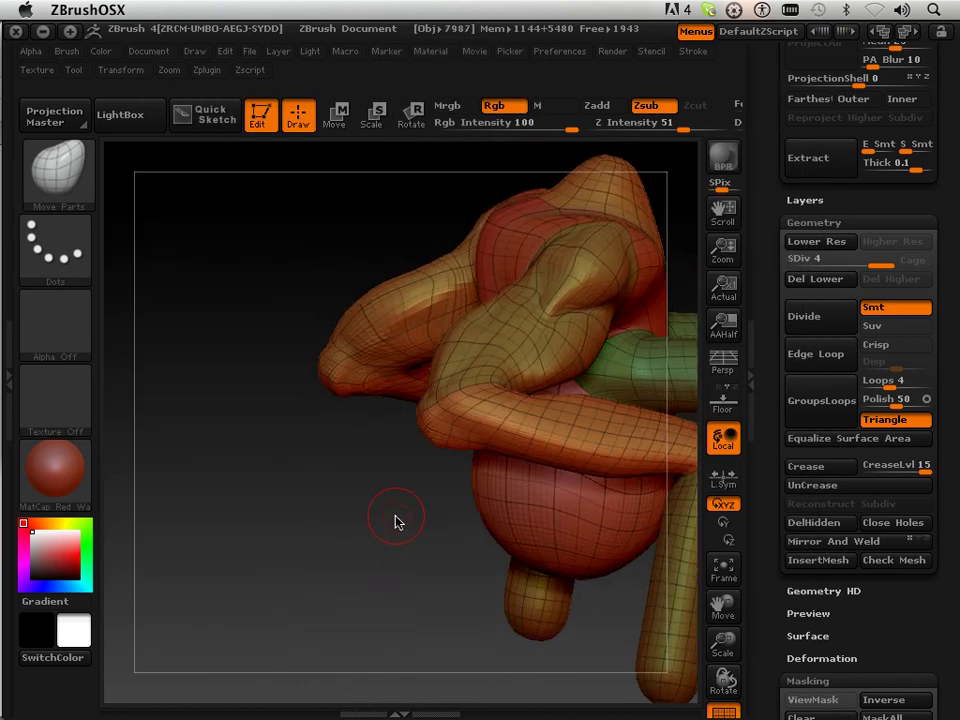